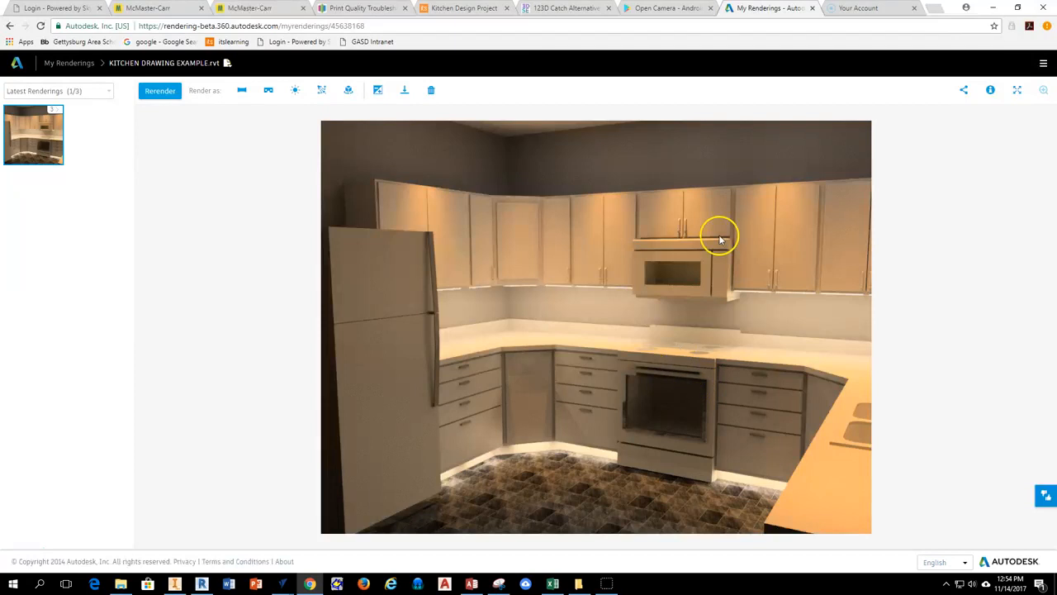
Switch to Revit, start placing a component on the Level 1 floor plan and look through the available component types.
left_click(201, 583)
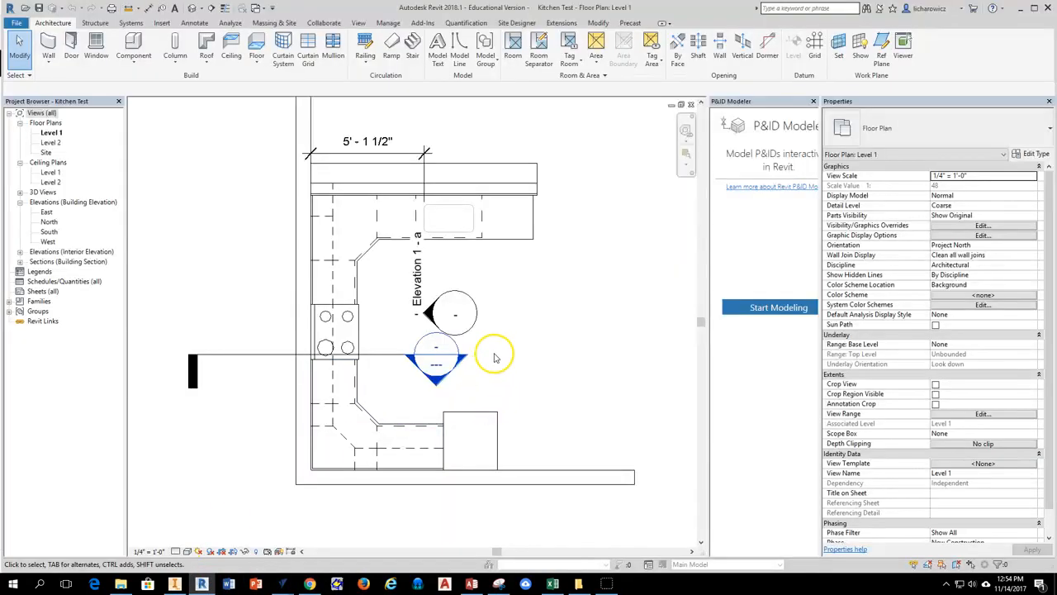
scroll(409, 358, "up", 2)
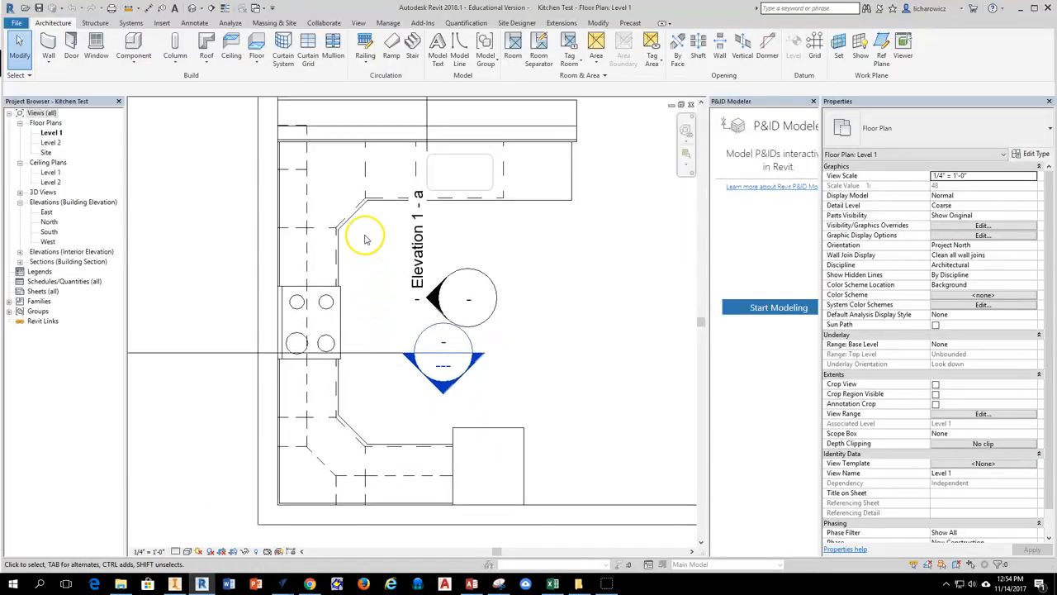
middle_click_drag(533, 276, 485, 293)
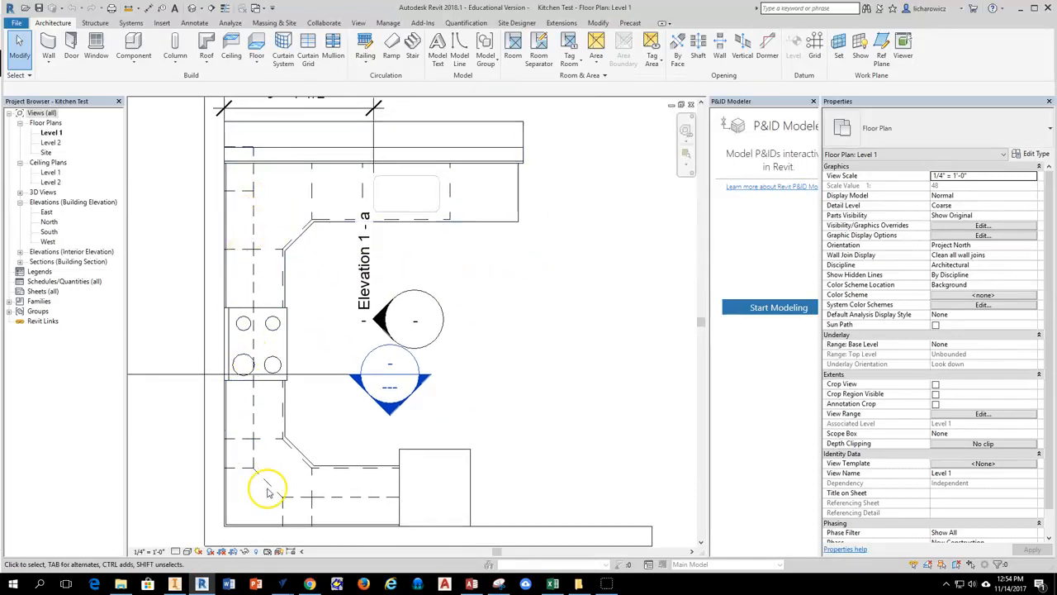
left_click(135, 65)
left_click(165, 96)
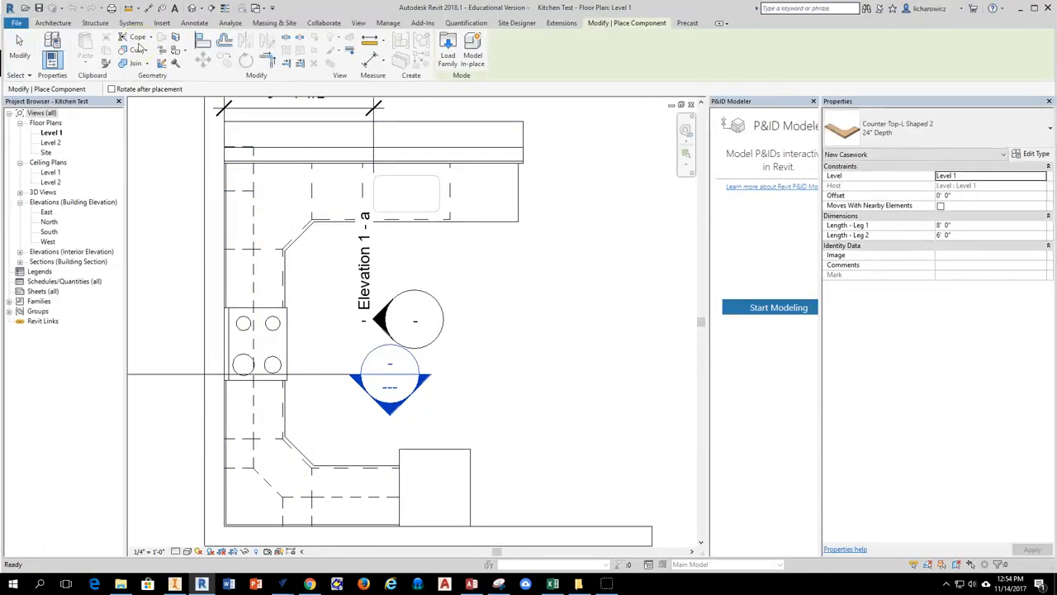
left_click(944, 138)
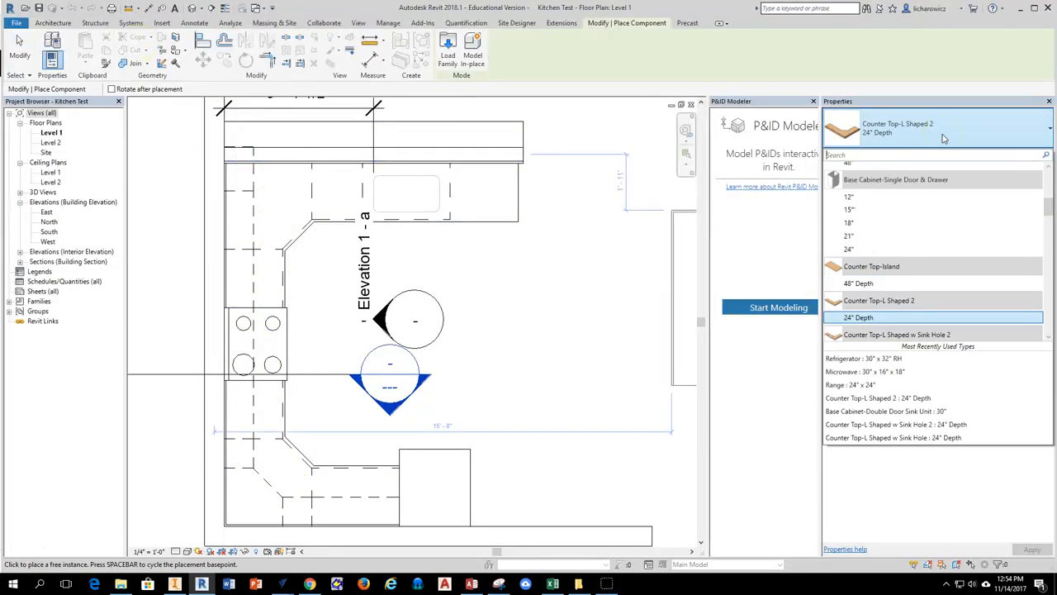
scroll(900, 207, "down", 3)
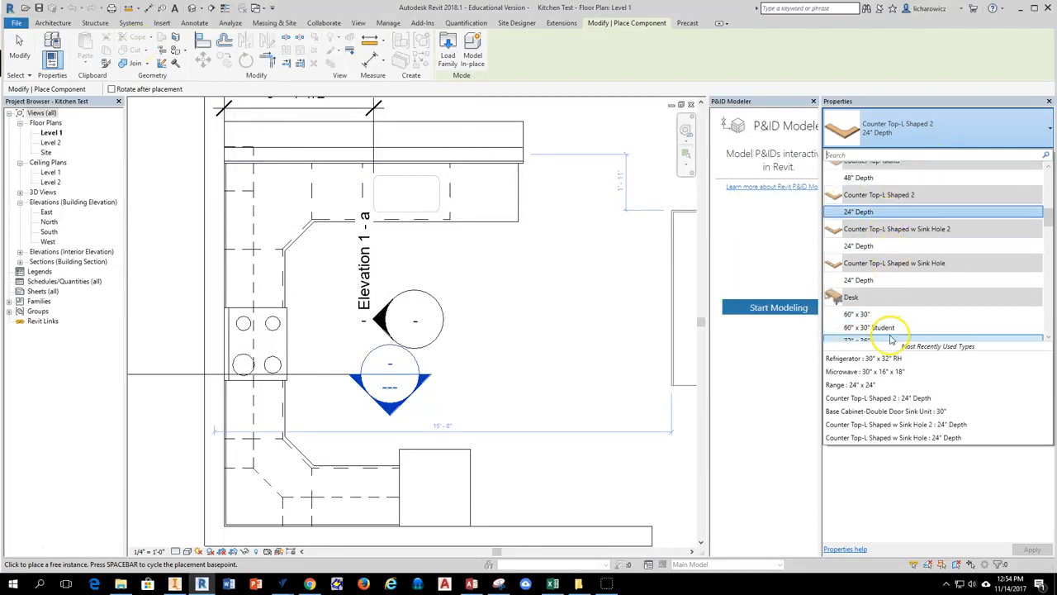
scroll(892, 334, "down", 3)
scroll(897, 330, "up", 6)
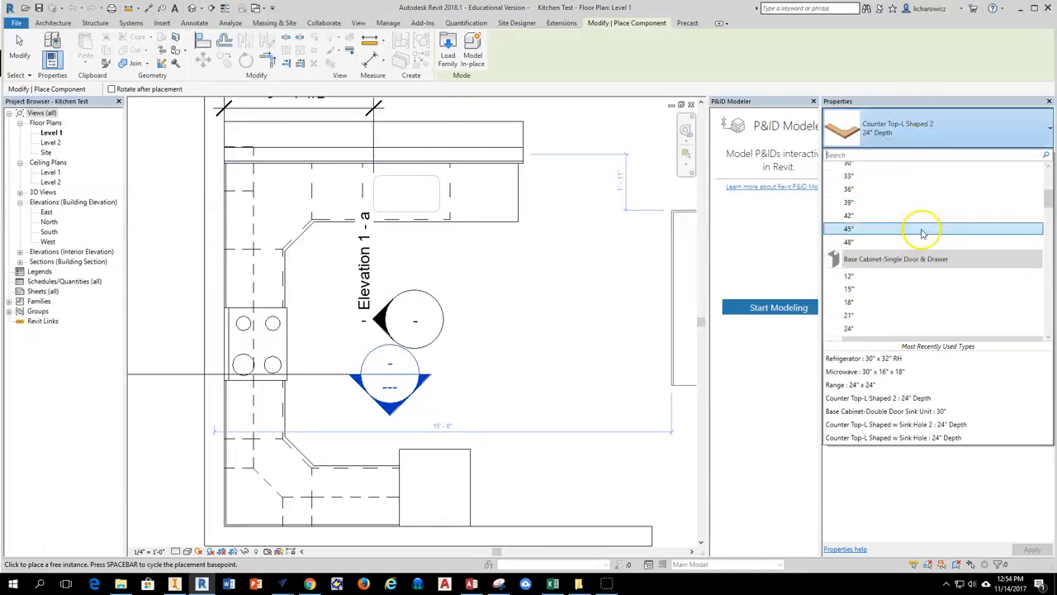
Load the Downlight - Under Cabinet family from the US Imperial library's Lighting > Architectural > Internal folder.
left_click(446, 57)
scroll(465, 239, "down", 4)
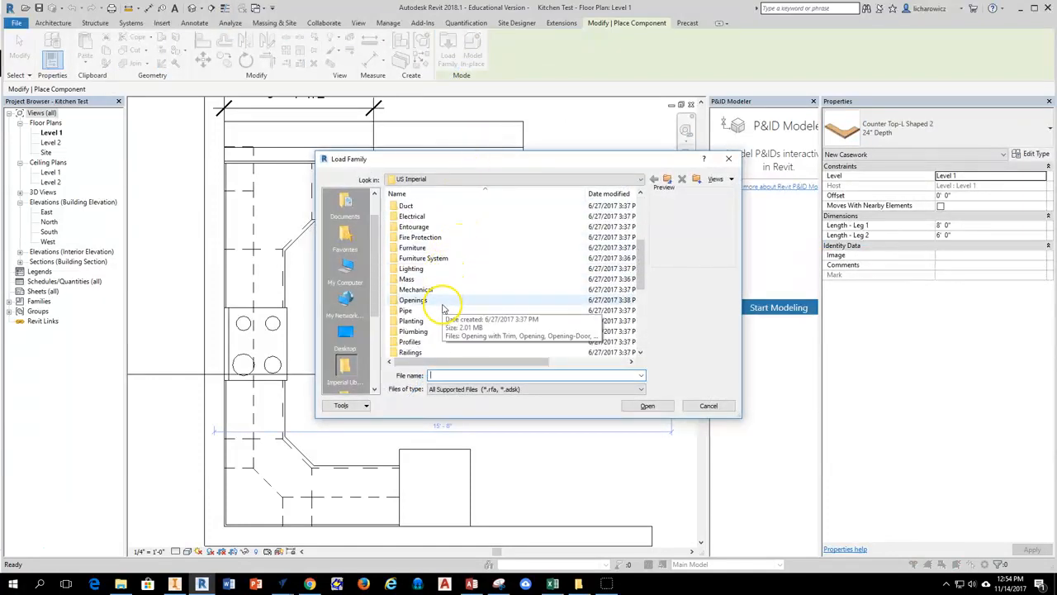
double_click(411, 268)
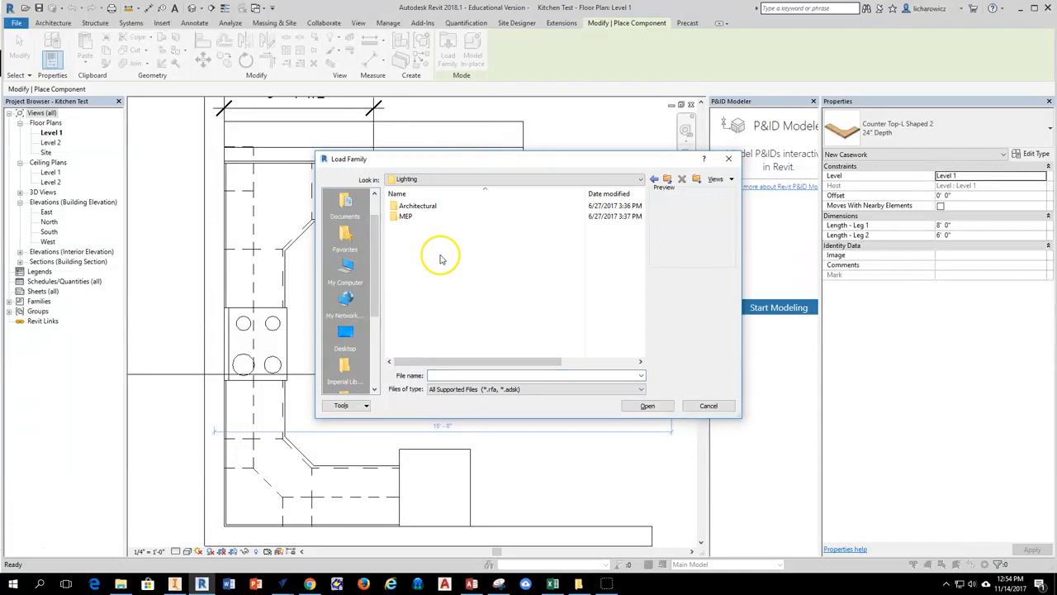
double_click(415, 207)
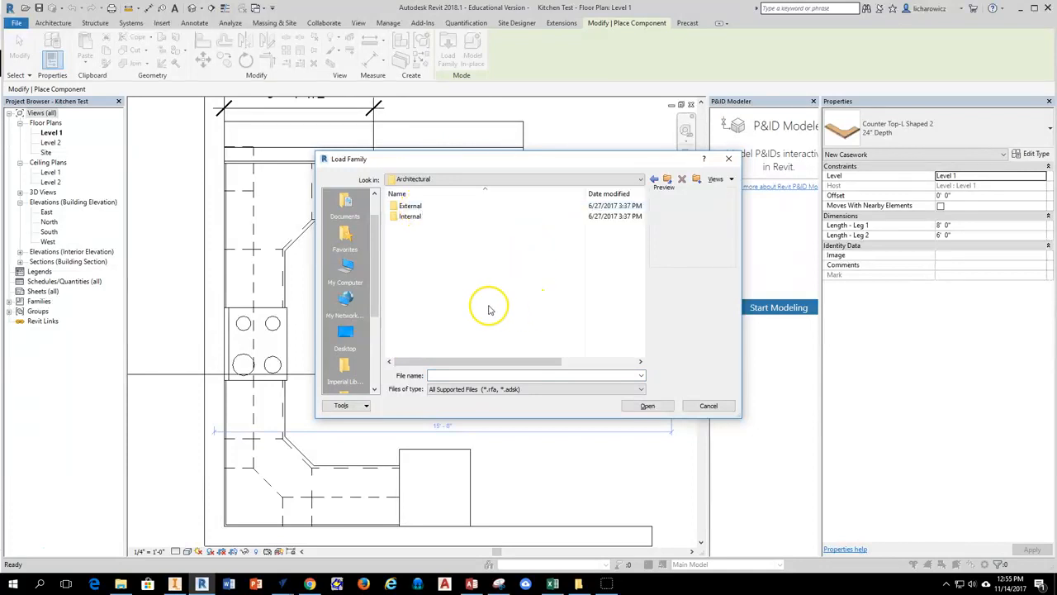
double_click(407, 217)
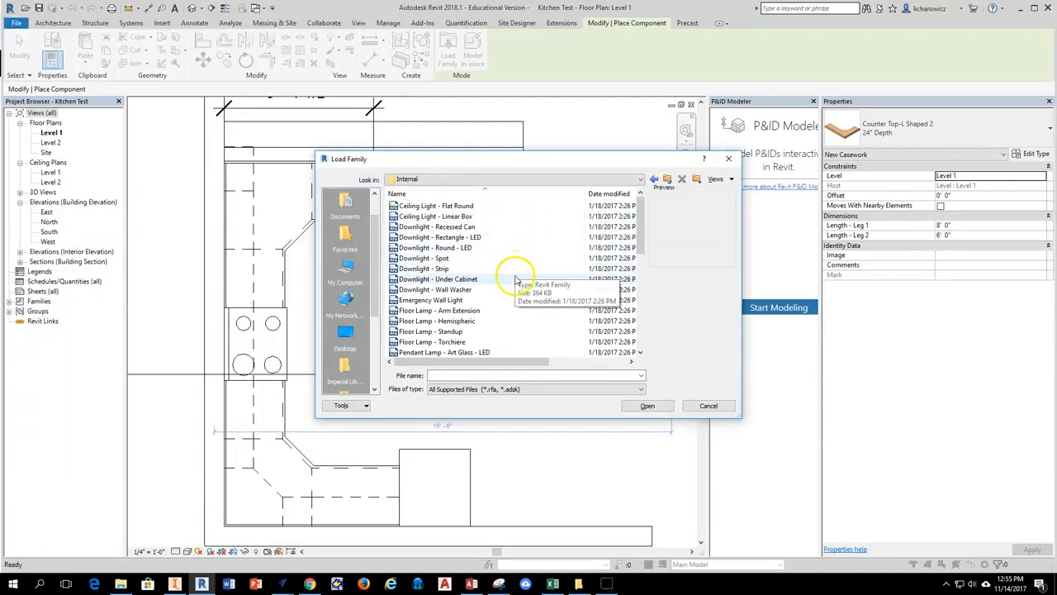
left_click(452, 281)
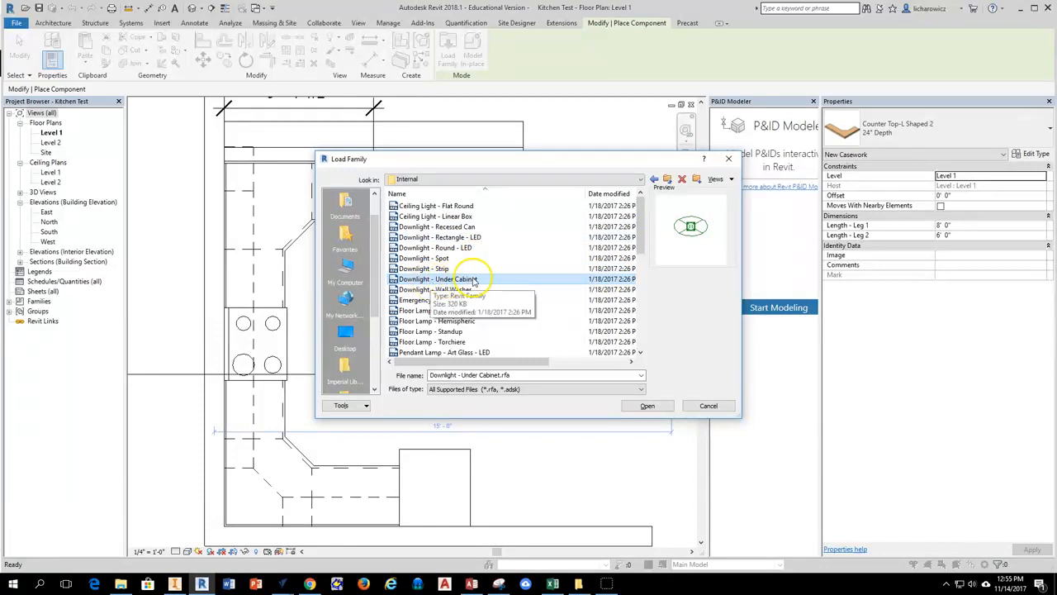
left_click(645, 406)
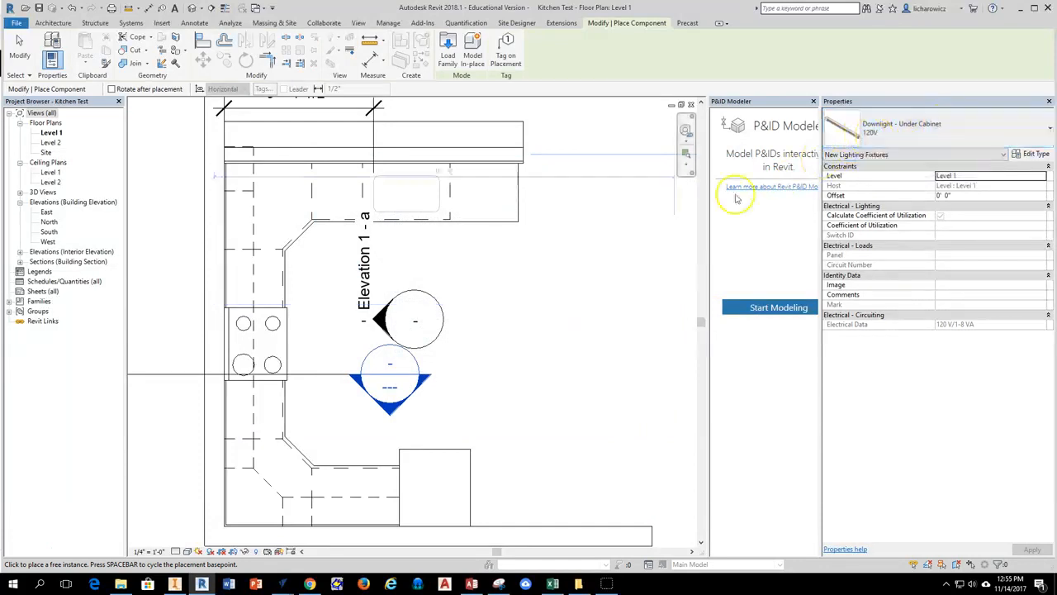
Place a 120V Downlight - Under Cabinet fixture beneath the wall cabinet beside the refrigerator on the Level 1 plan.
scroll(477, 354, "up", 3)
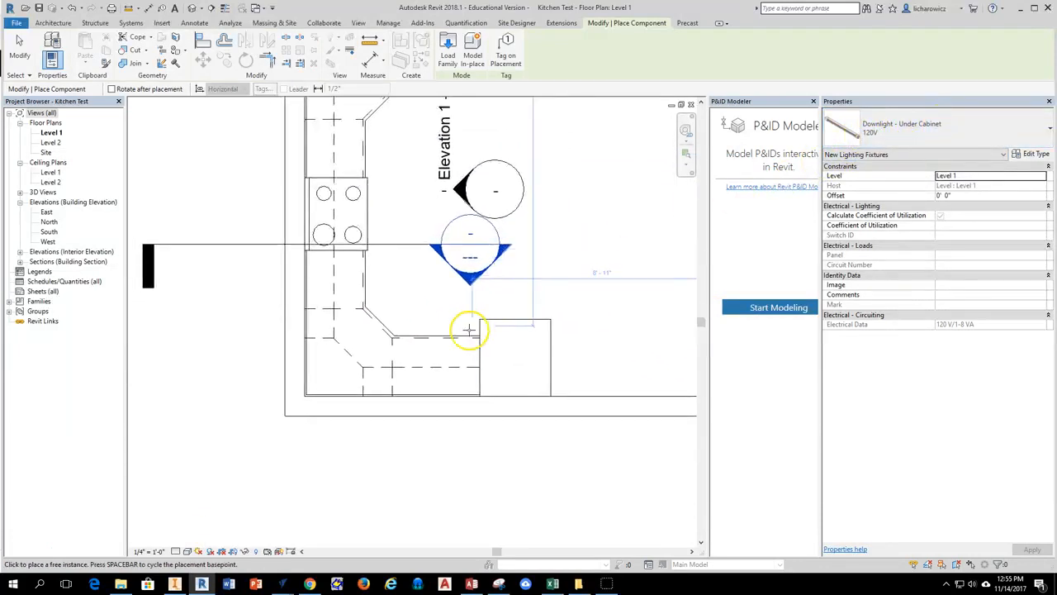
scroll(434, 376, "up", 1)
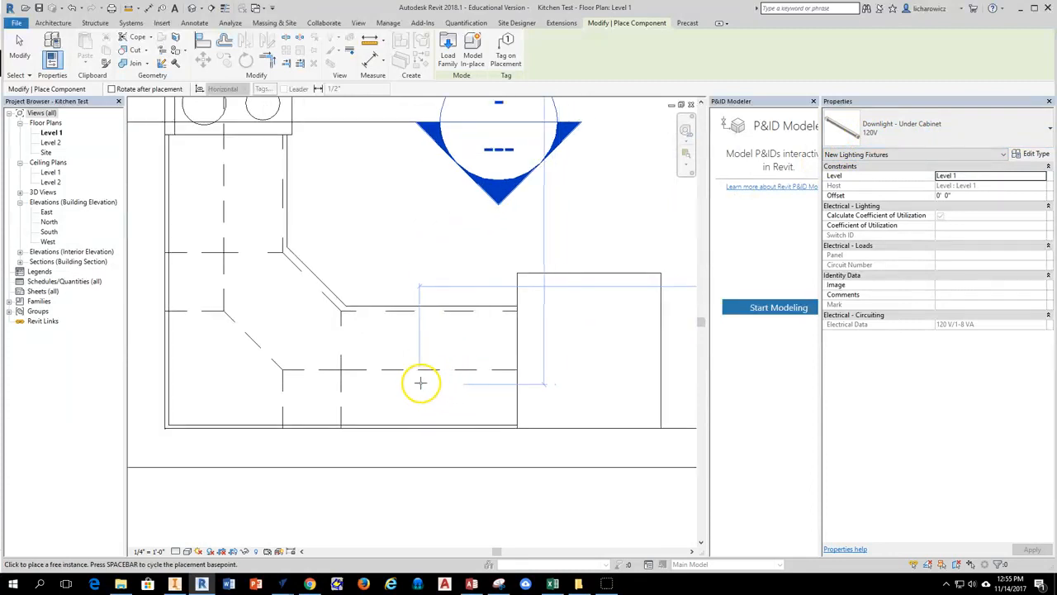
left_click(419, 380)
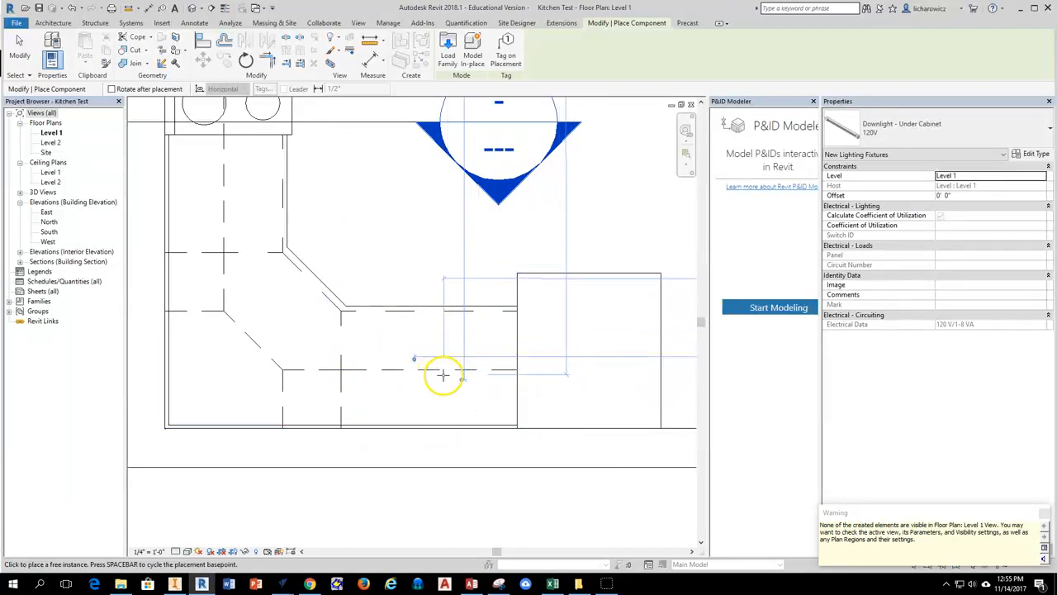
Close the P&ID Modeler palette and end the light placement, dismissing the warning.
left_click(814, 102)
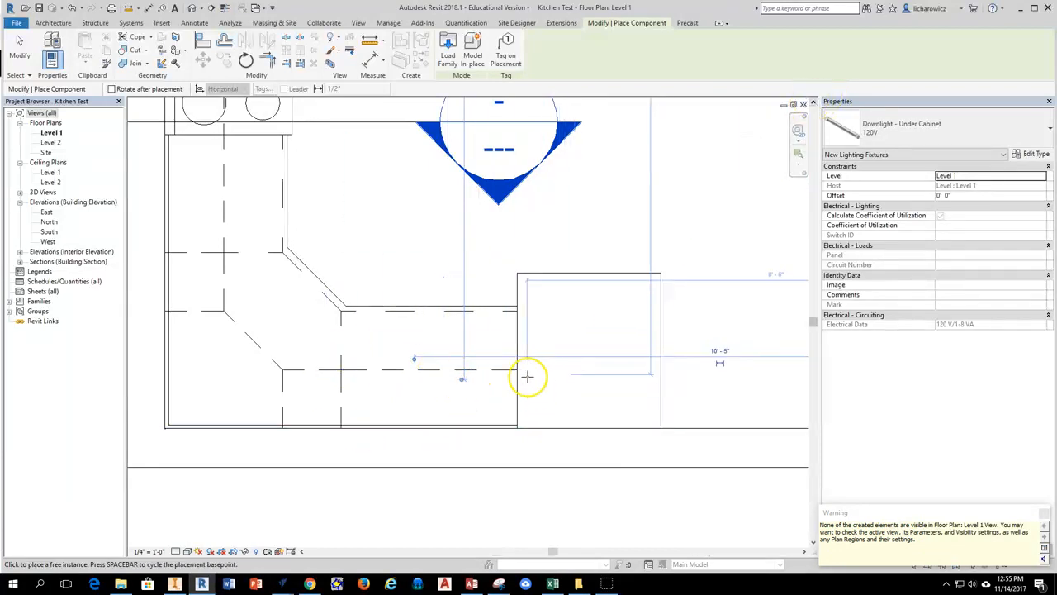
left_click(595, 272)
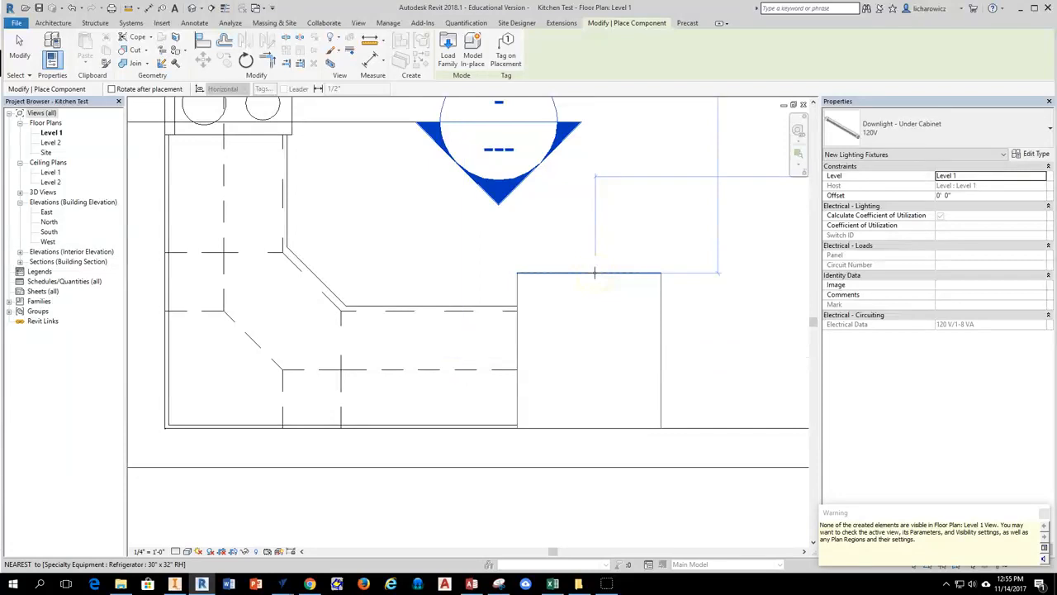
left_click(535, 256)
key("Escape")
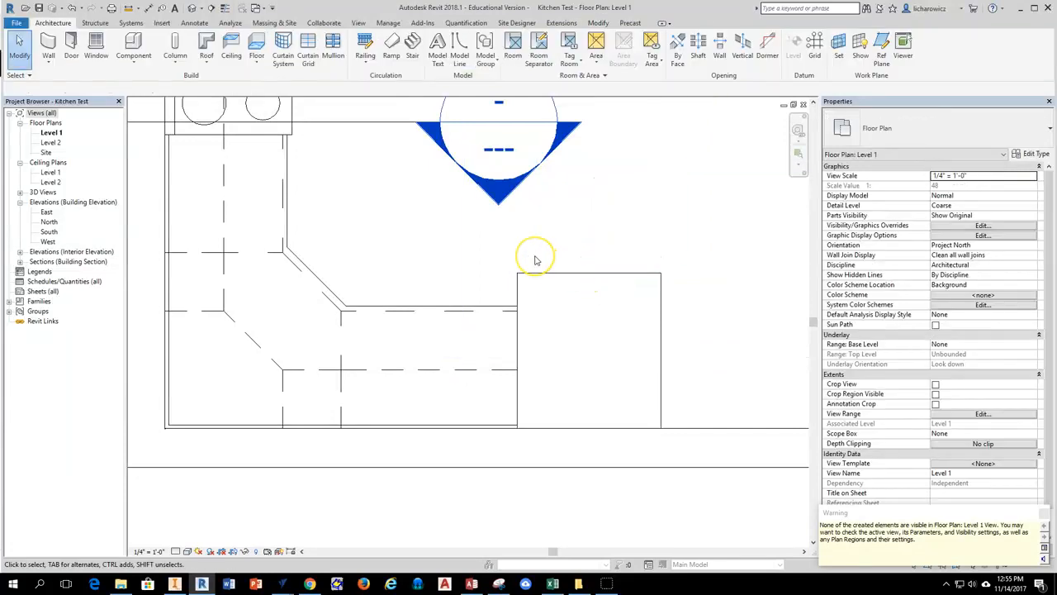
left_click(1044, 513)
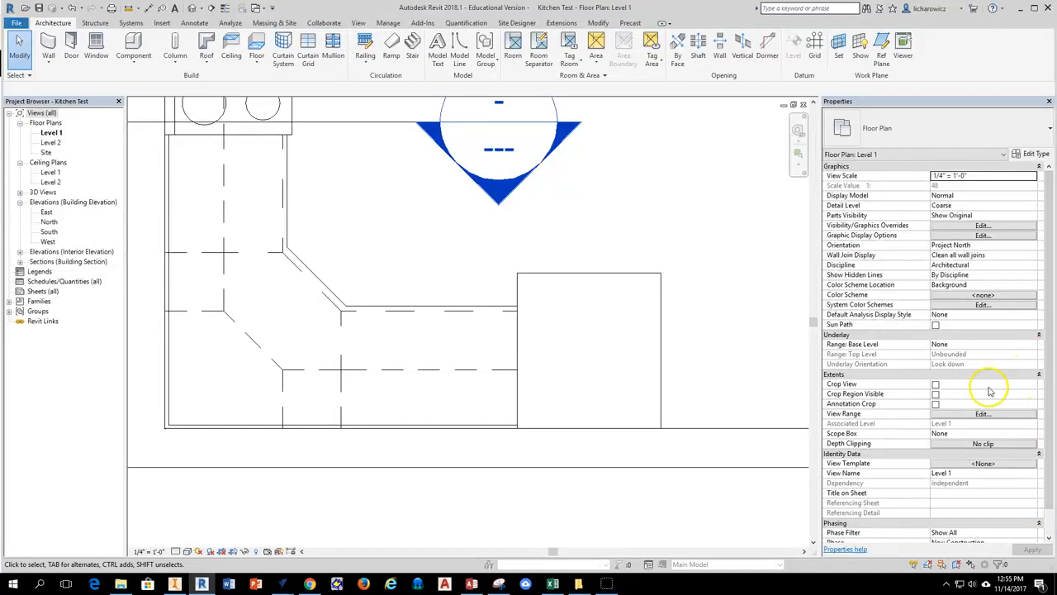
Open the Section 1 view from its section marker and inspect the light fixture under the wall cabinet.
scroll(677, 316, "down", 5)
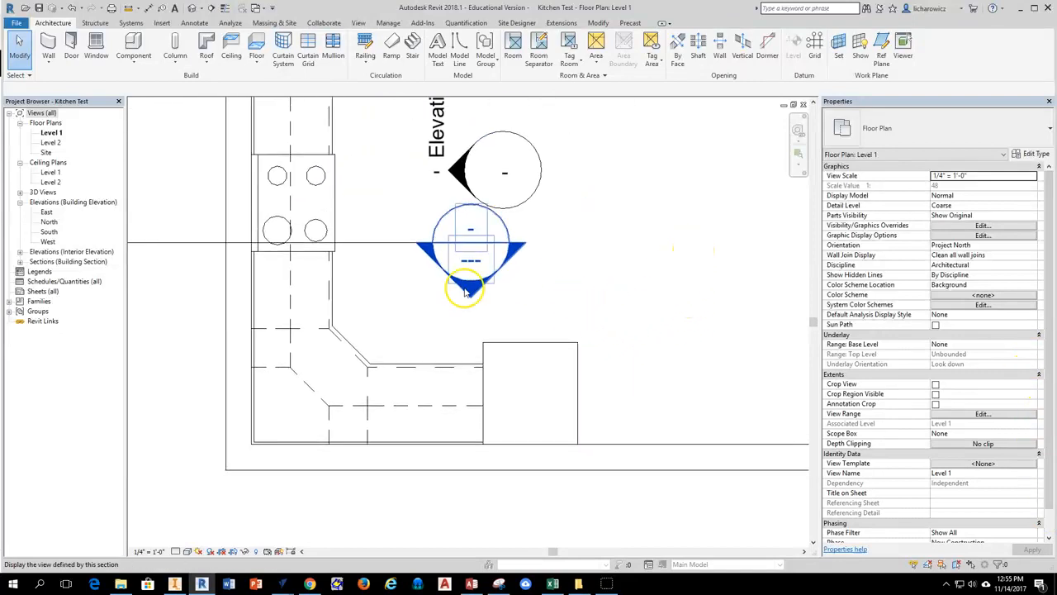
double_click(470, 288)
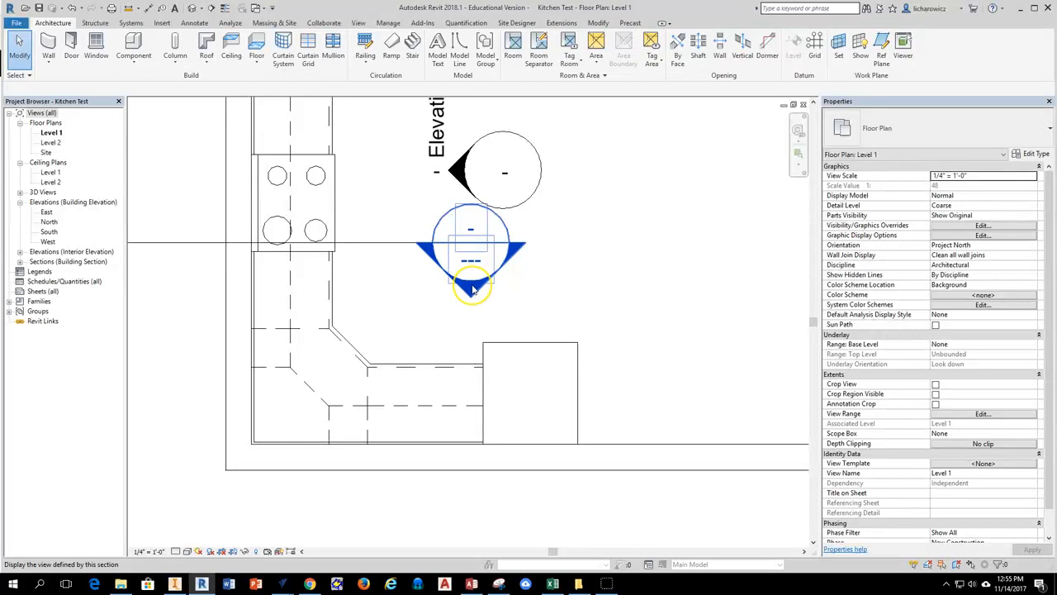
scroll(465, 330, "up", 5)
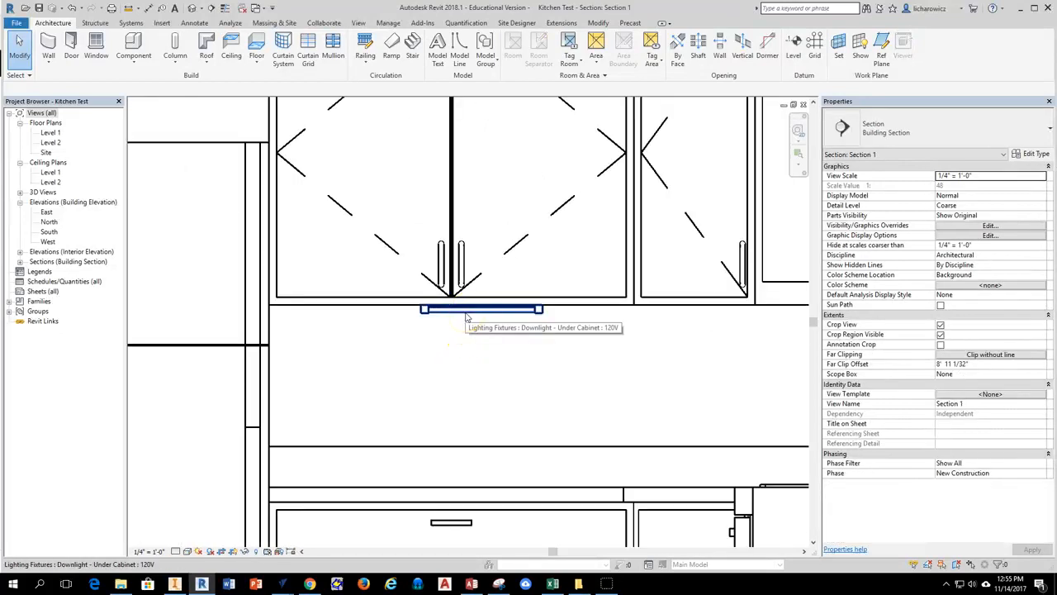
scroll(488, 322, "down", 3)
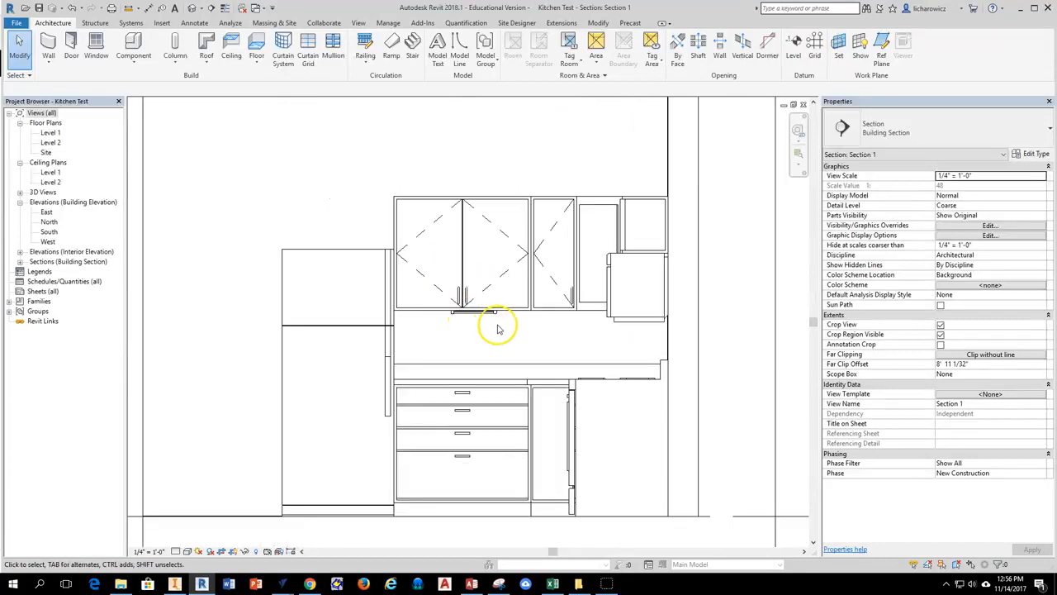
middle_click_drag(498, 329, 463, 342)
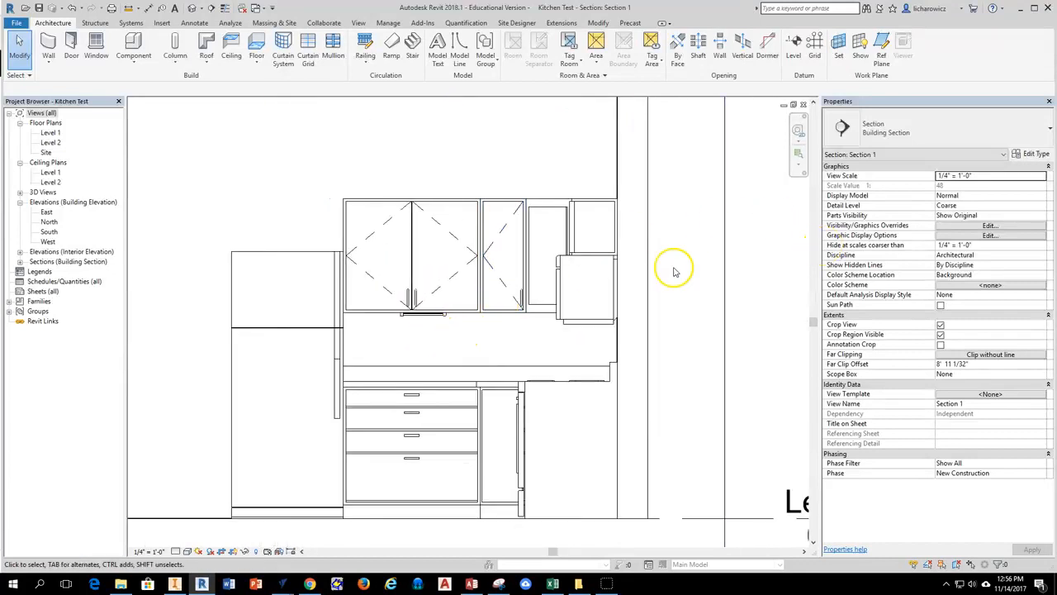
Tile the Section 1 and Level 1 floor plan views side by side, framing the kitchen in the section.
left_click(359, 22)
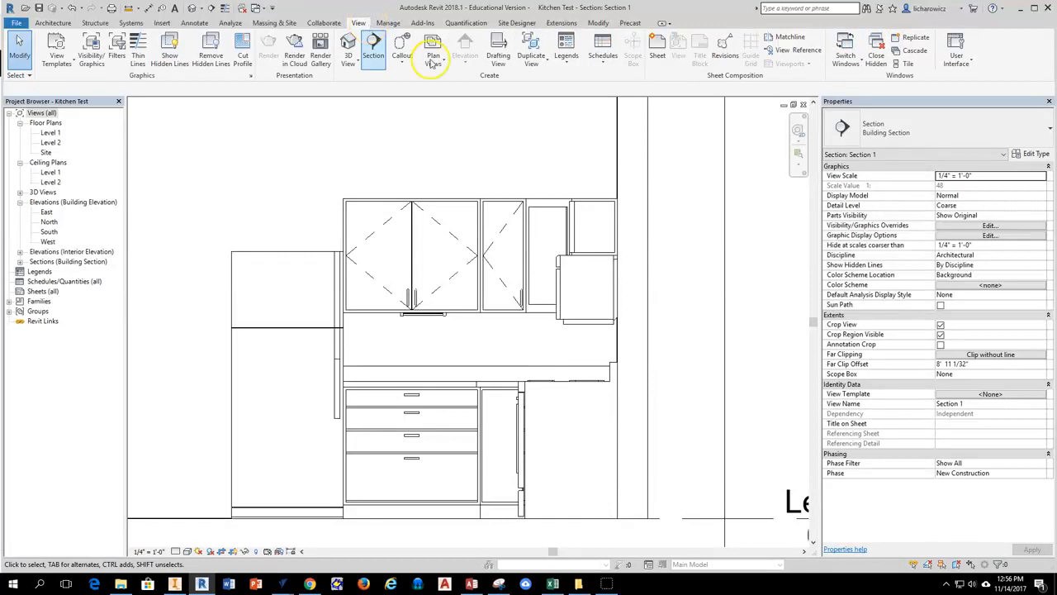
left_click(906, 63)
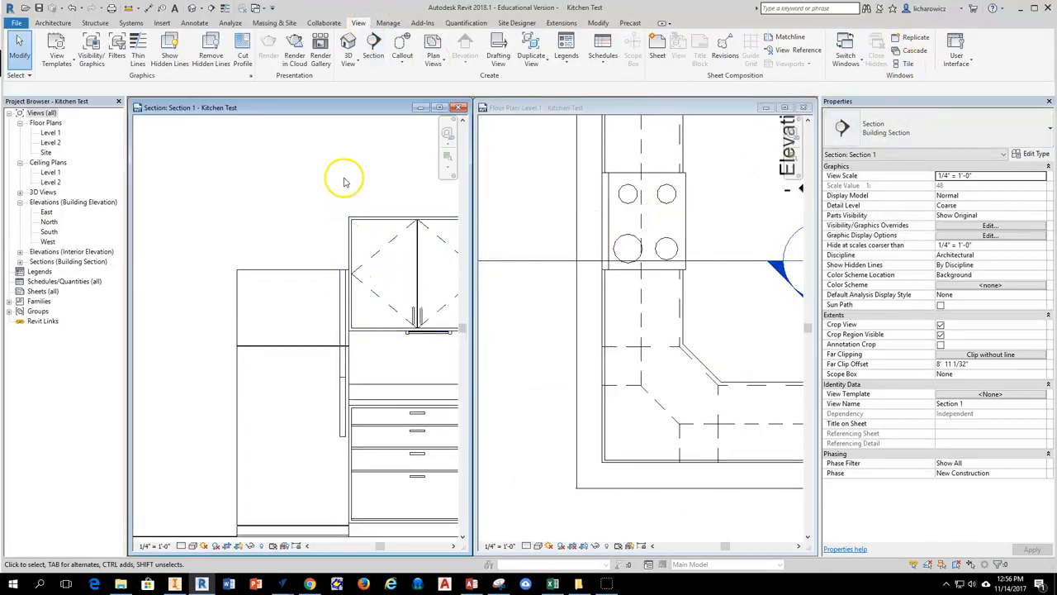
scroll(376, 173, "down", 2)
middle_click_drag(382, 172, 291, 211)
scroll(729, 317, "up", 1)
Check the View Range settings of the Level 1 floor plan without changing them.
left_click(728, 317)
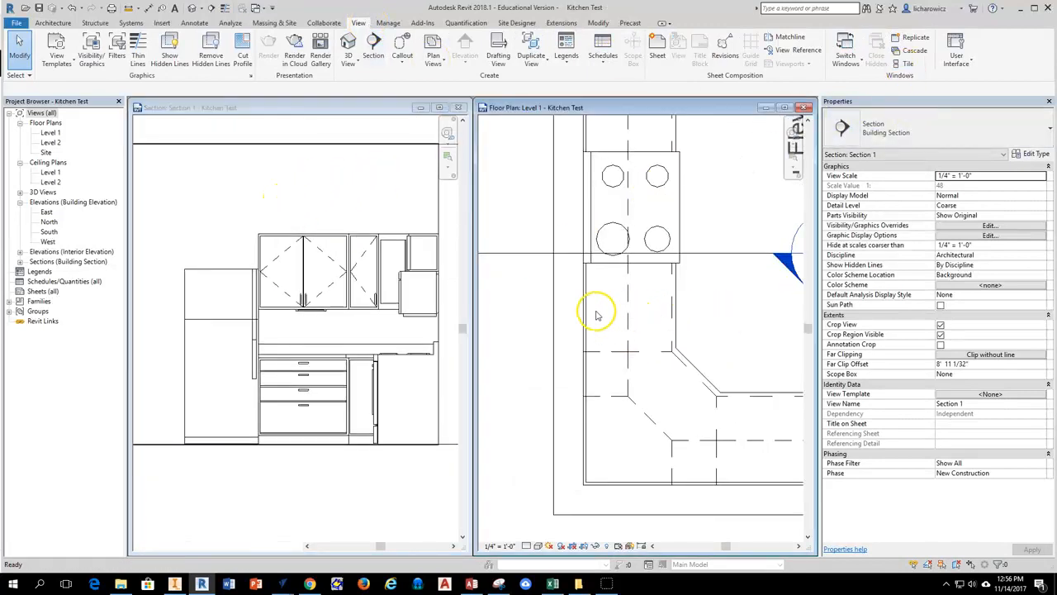
scroll(728, 321, "up", 1)
scroll(729, 321, "down", 3)
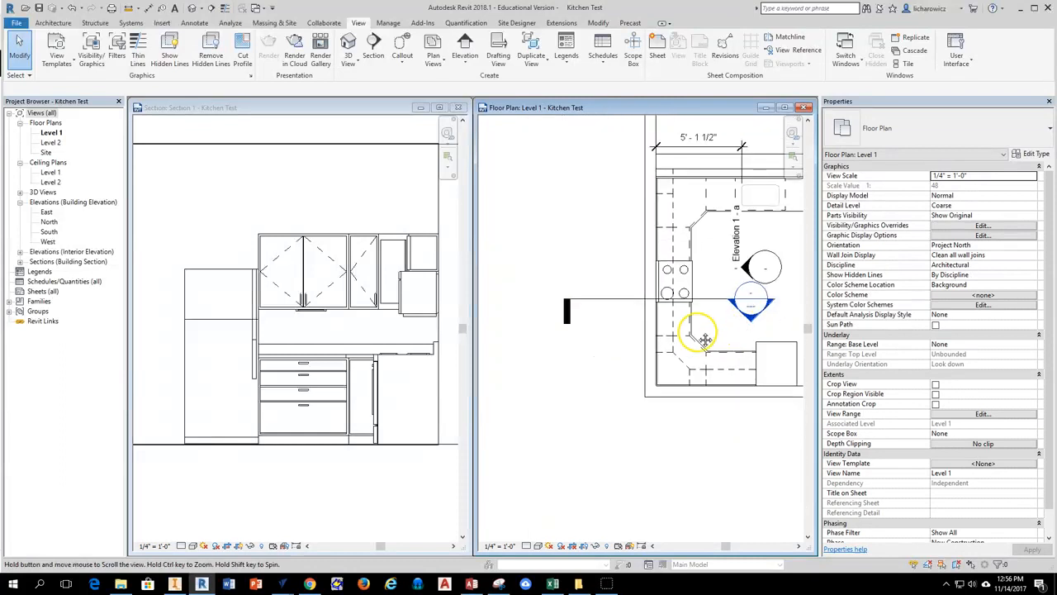
scroll(677, 342, "up", 3)
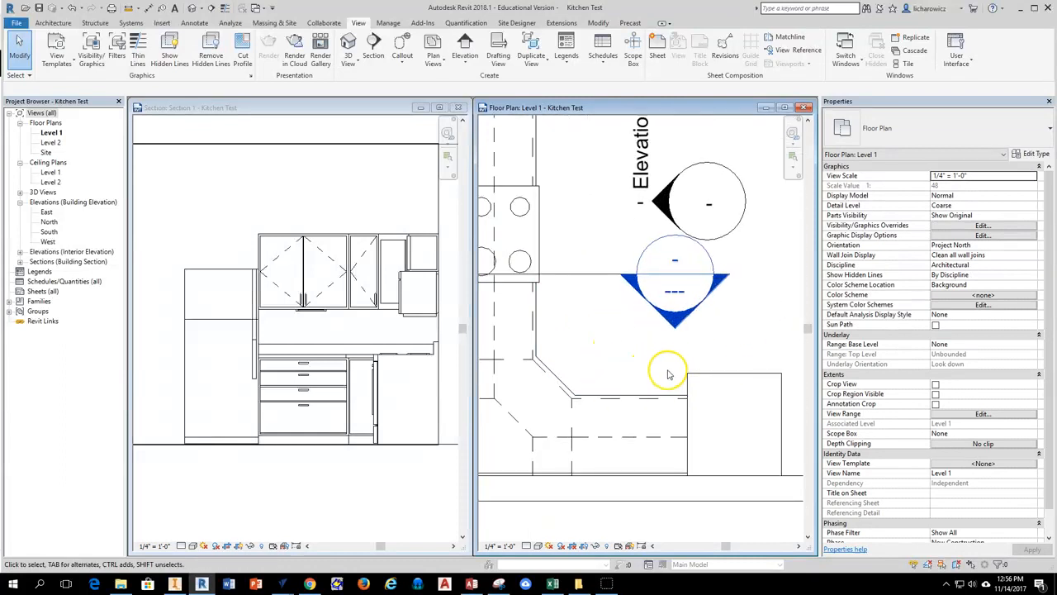
left_click(954, 415)
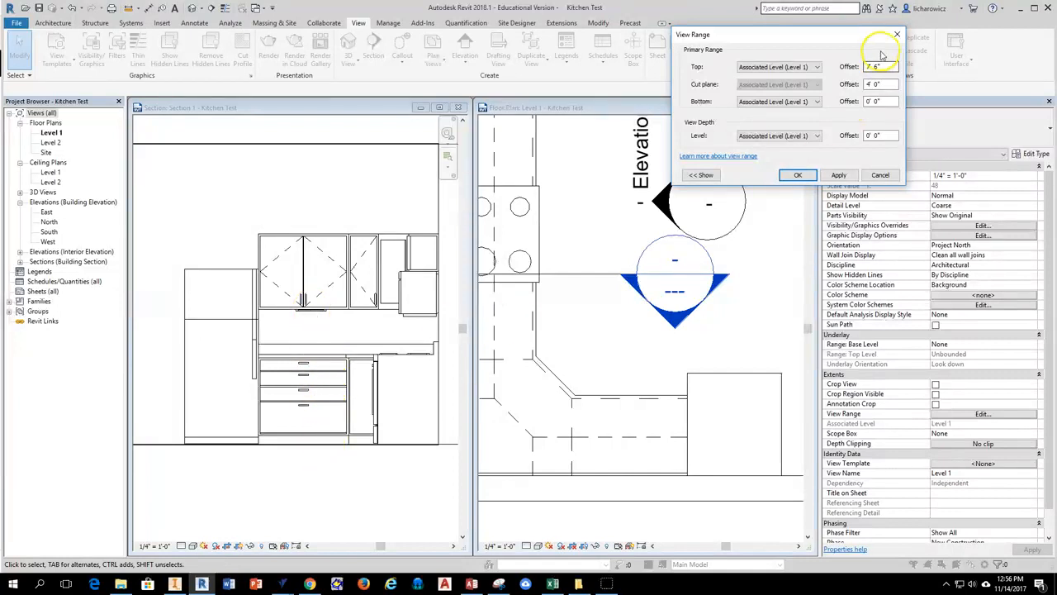
left_click(880, 175)
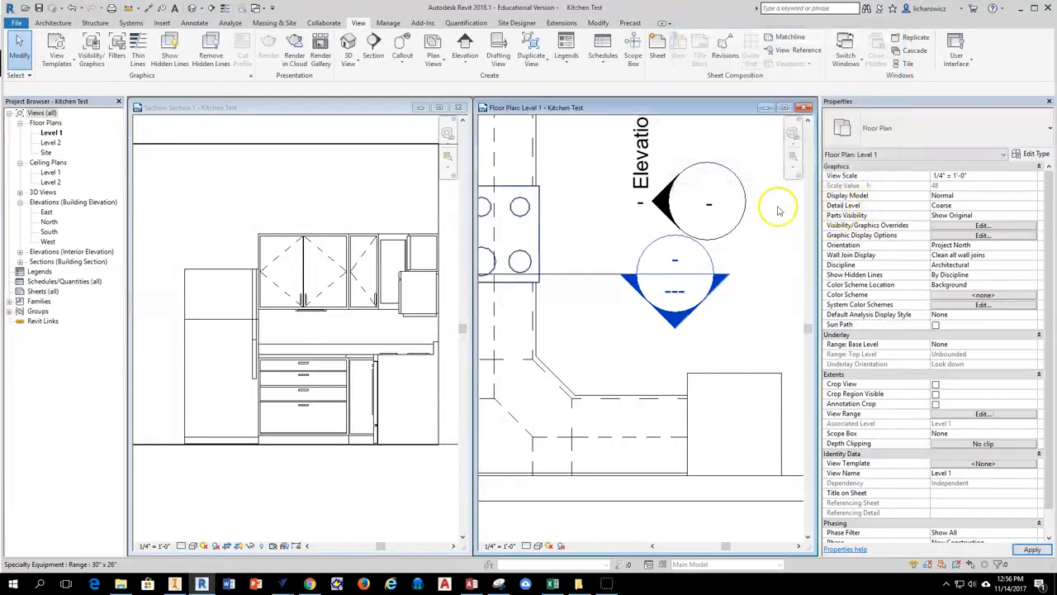
Add an aligned dimension in the Section 1 view from the floor line up to the under-cabinet light, placed beside the refrigerator.
left_click(342, 102)
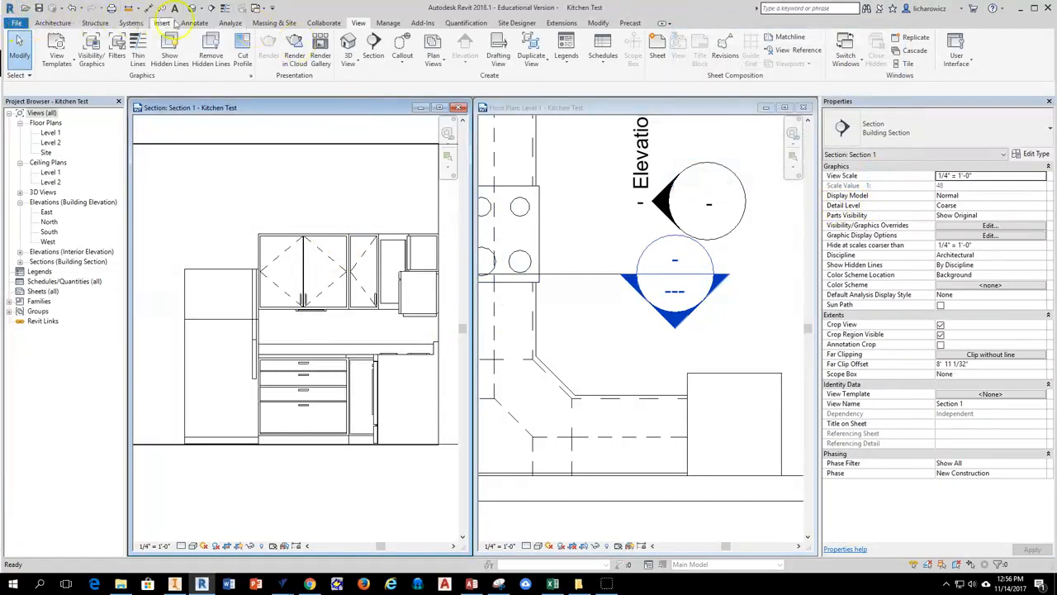
left_click(193, 23)
left_click(55, 48)
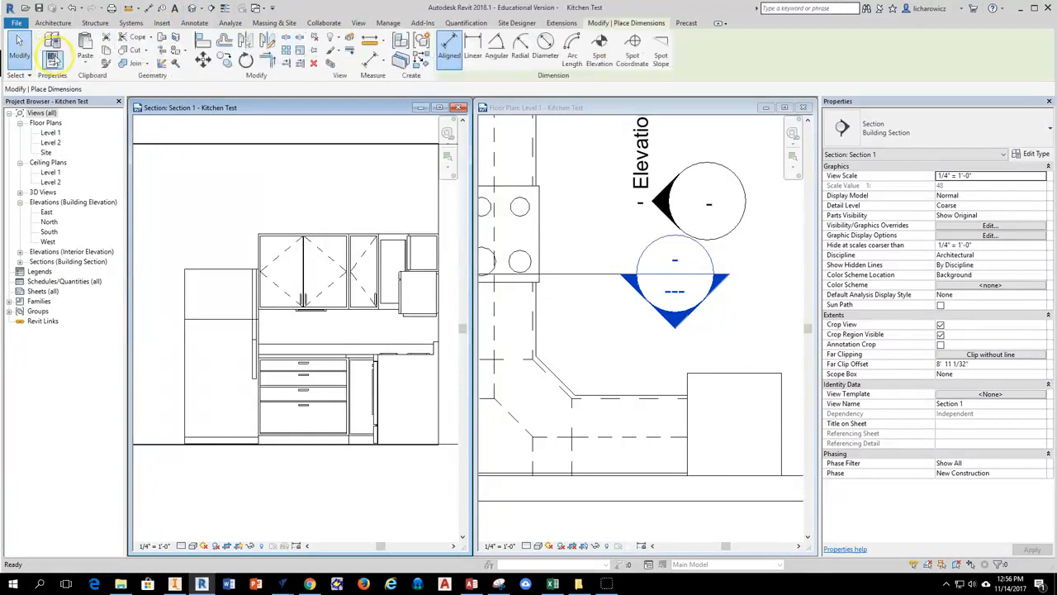
scroll(304, 318, "up", 5)
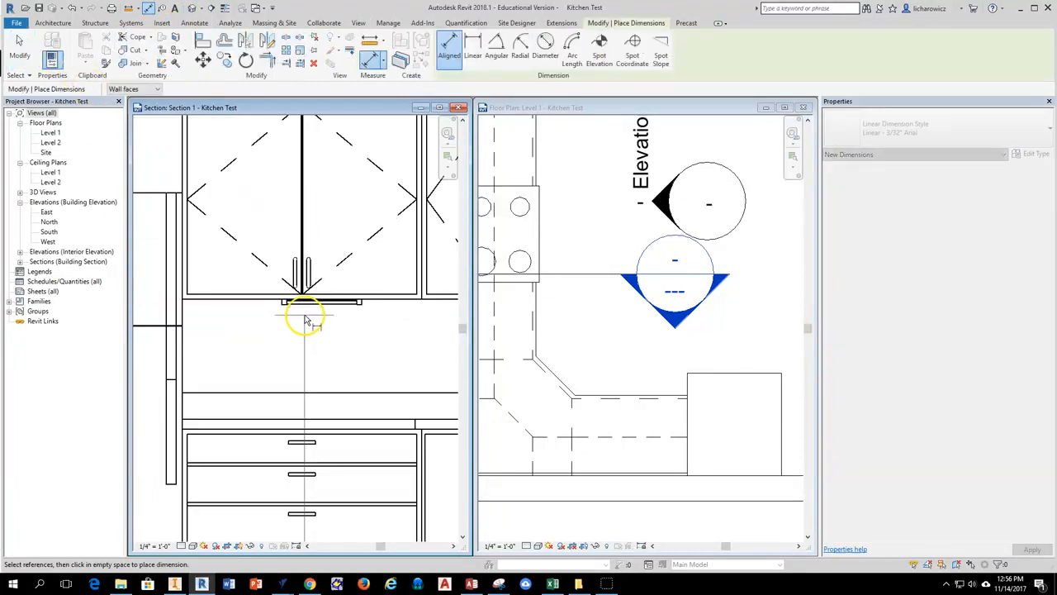
scroll(304, 298, "up", 2)
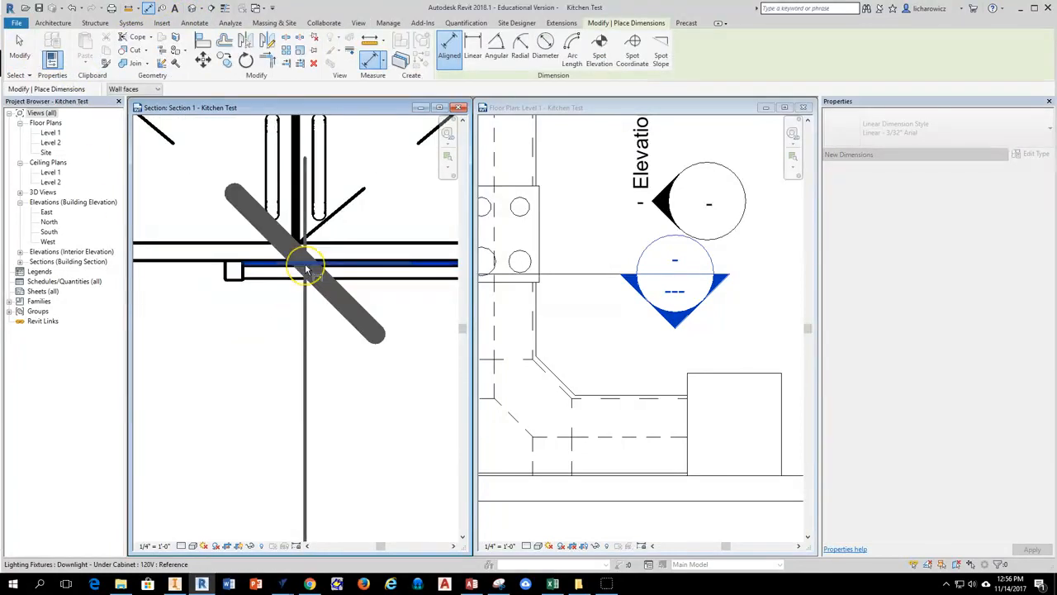
scroll(306, 268, "down", 3)
scroll(305, 269, "down", 4)
middle_click_drag(229, 292, 306, 288)
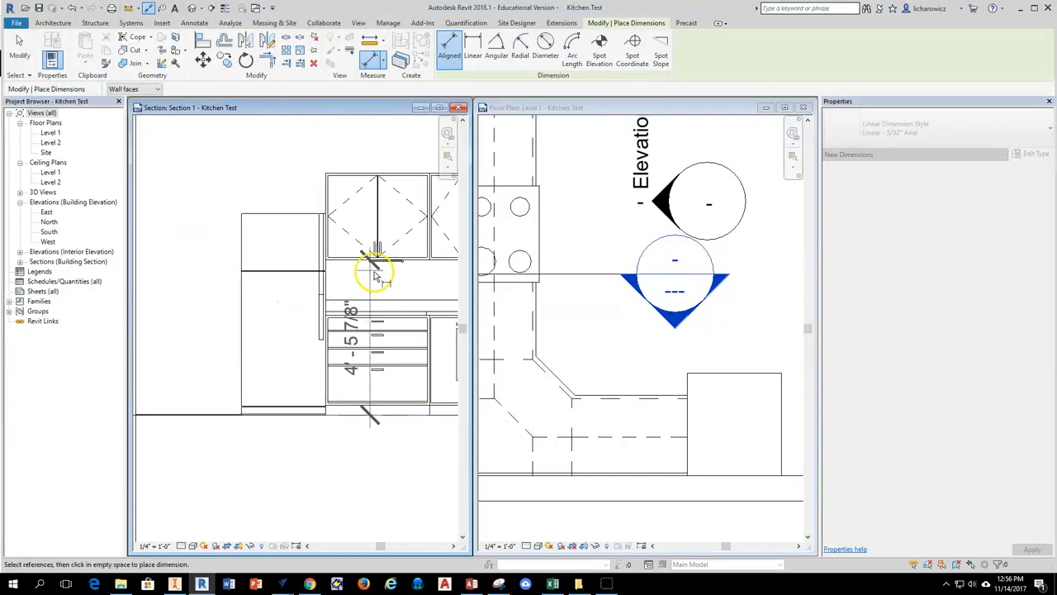
left_click(212, 301)
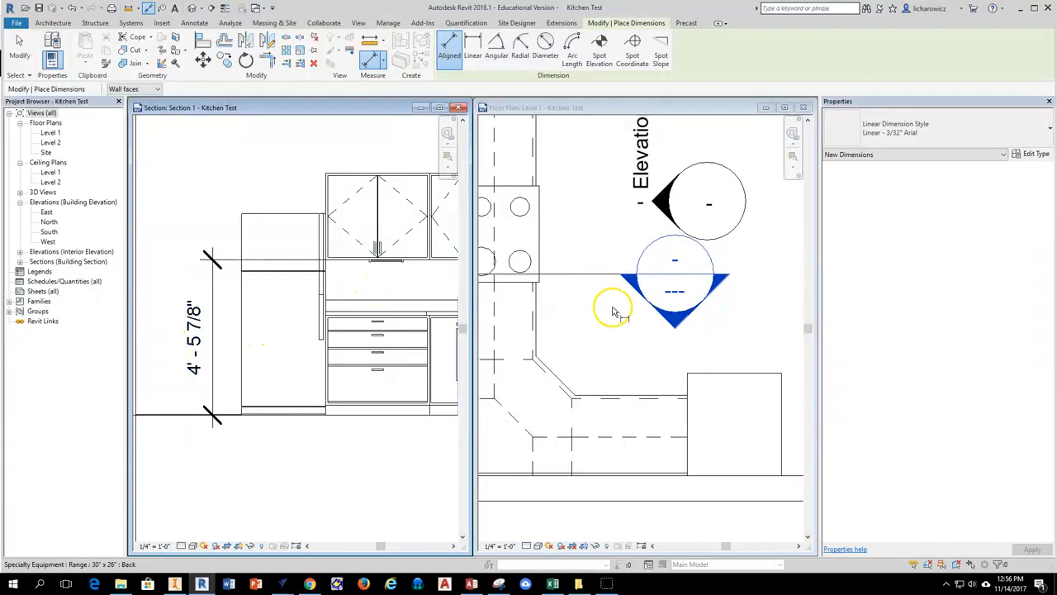
End the dimensioning and set the Level 1 floor plan's view range cut plane offset to 4' 6".
left_click(576, 106)
middle_click_drag(620, 319, 627, 278)
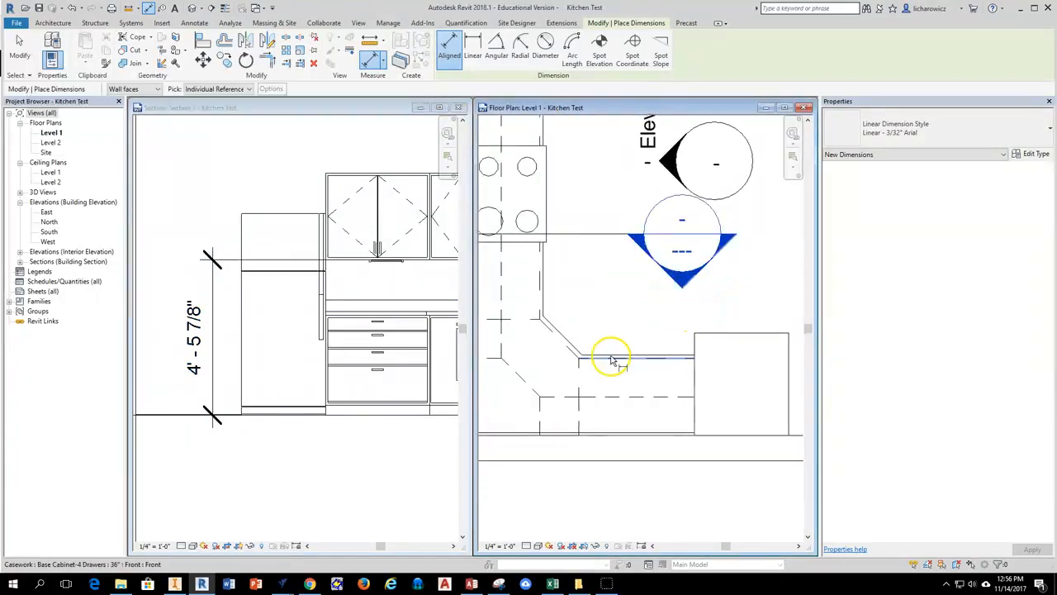
key("Escape")
key("Escape")
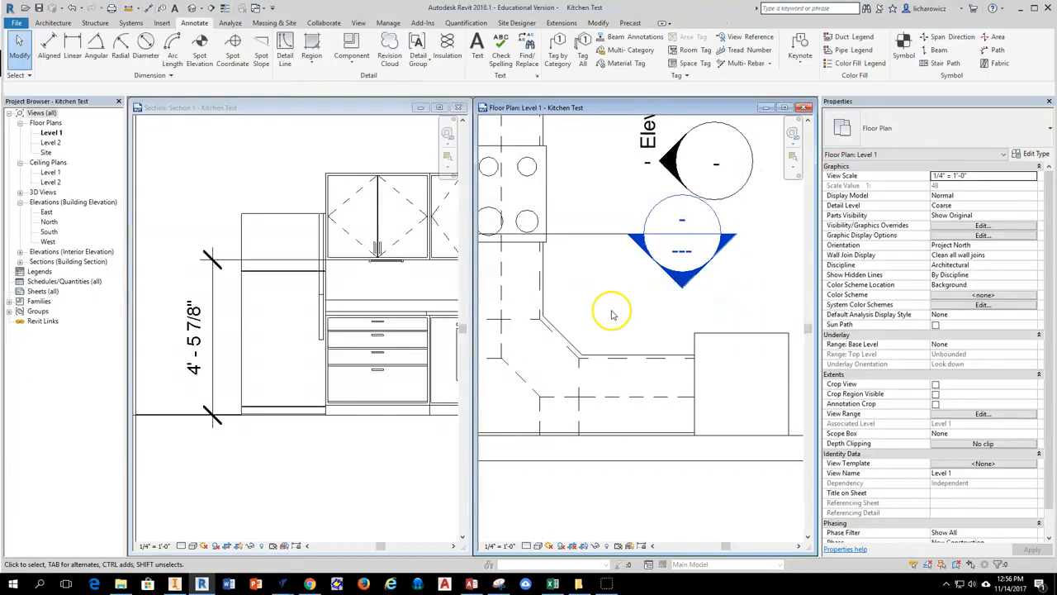
left_click(978, 414)
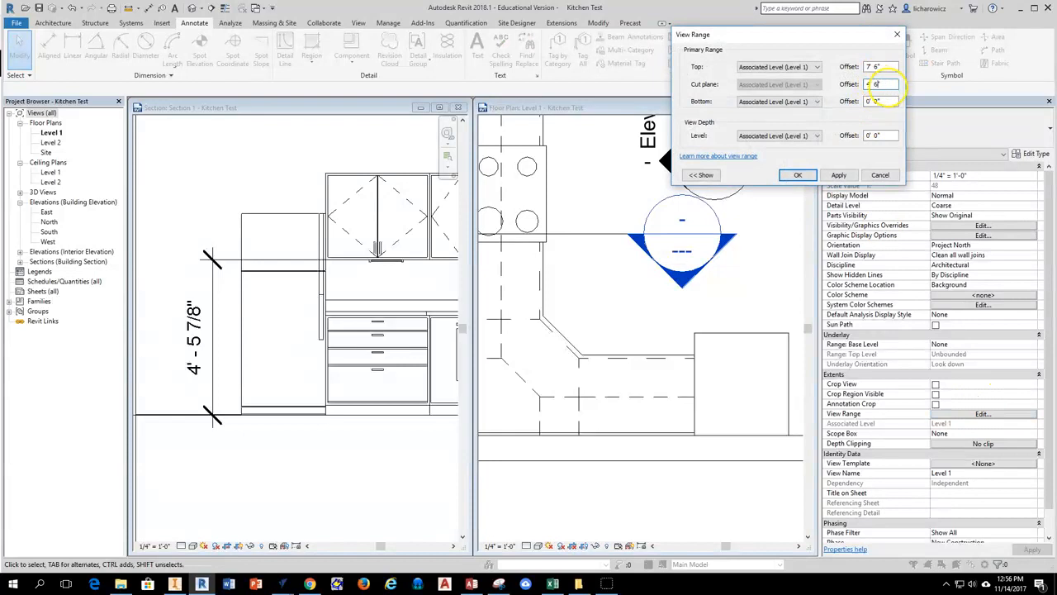
left_click(855, 174)
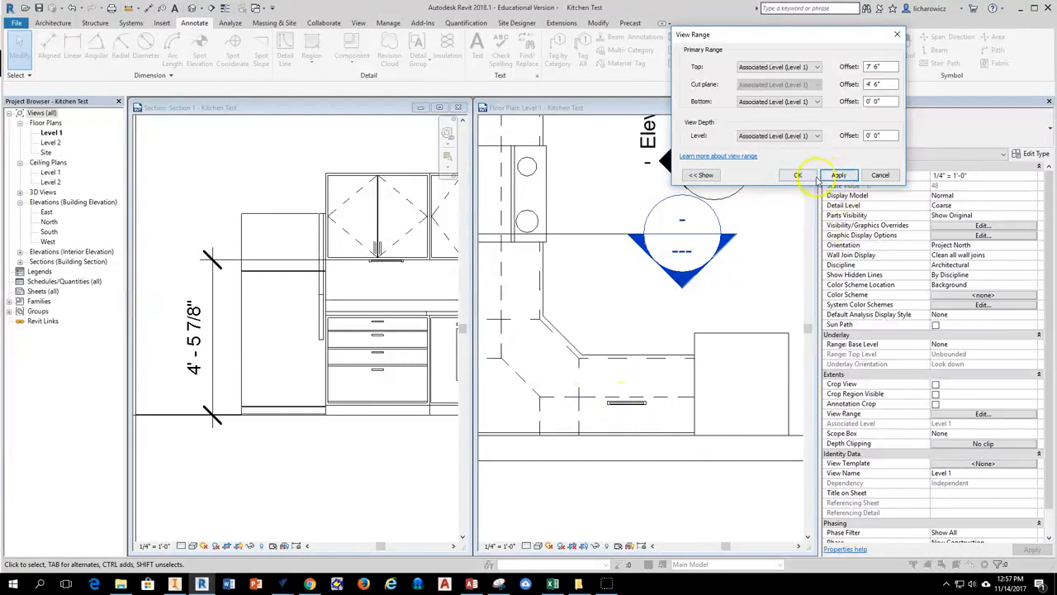
left_click(810, 175)
Inspect the under-cabinet light and the neighbouring corner cabinets in the Level 1 floor plan.
scroll(632, 453, "up", 5)
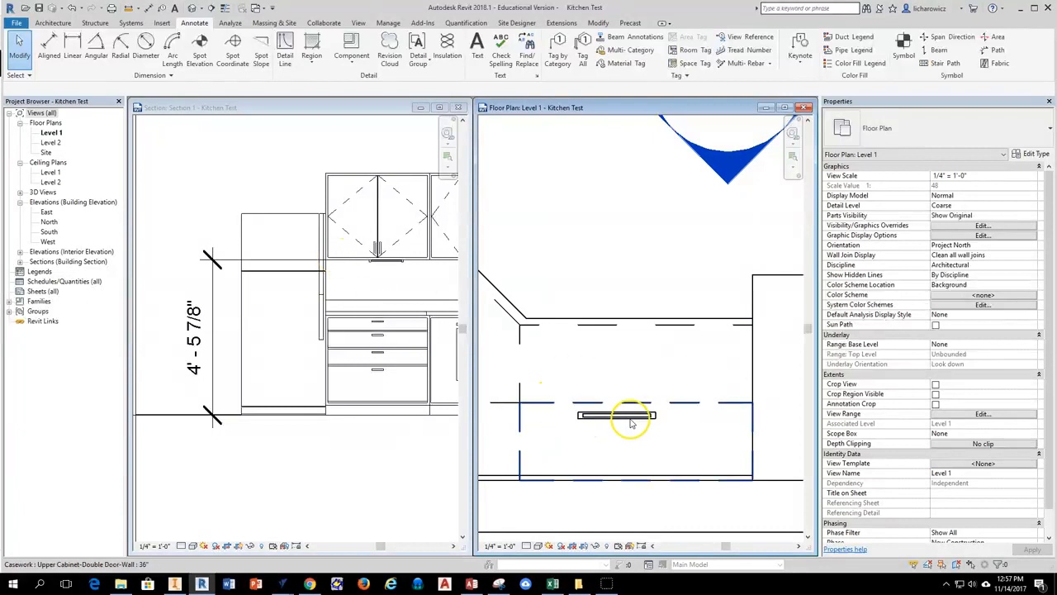
scroll(377, 267, "up", 2)
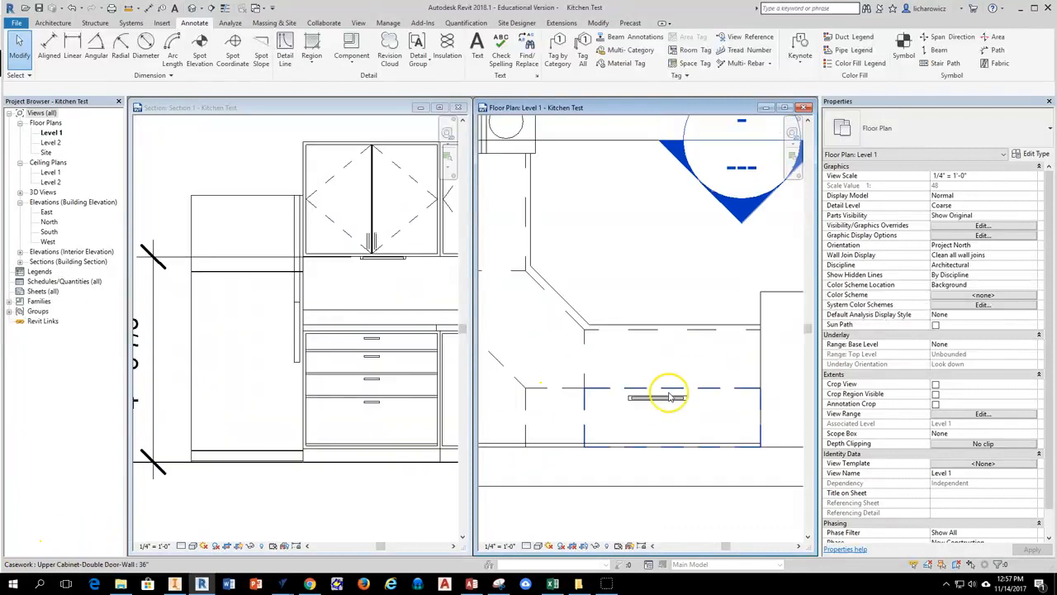
scroll(665, 405, "up", 3)
scroll(635, 326, "down", 3)
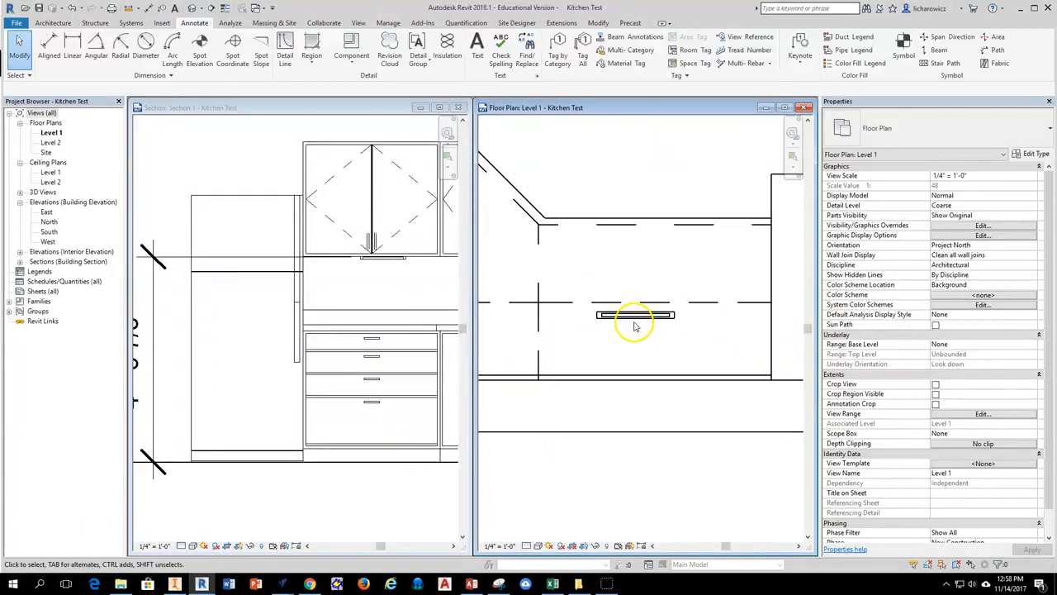
mouse_move(655, 347)
middle_mouse_down()
mouse_move(775, 340)
mouse_move(687, 339)
mouse_move(739, 355)
middle_mouse_up()
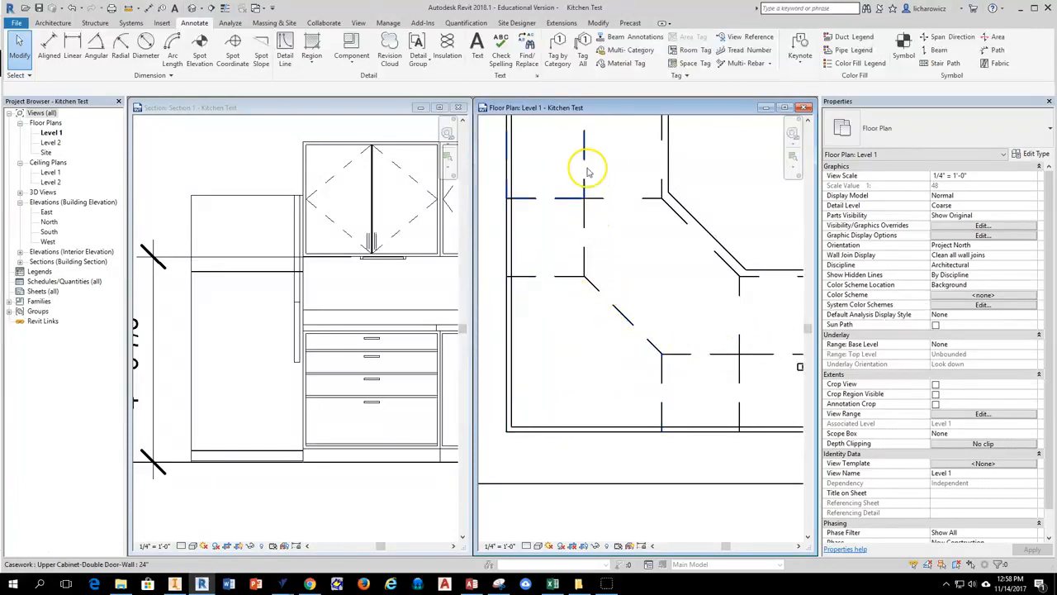
middle_click_drag(708, 358, 523, 307)
Move the under-cabinet light along the 36" wall cabinet's front edge until it reaches the cabinet end beside the refrigerator.
scroll(643, 332, "up", 2)
left_click(603, 332)
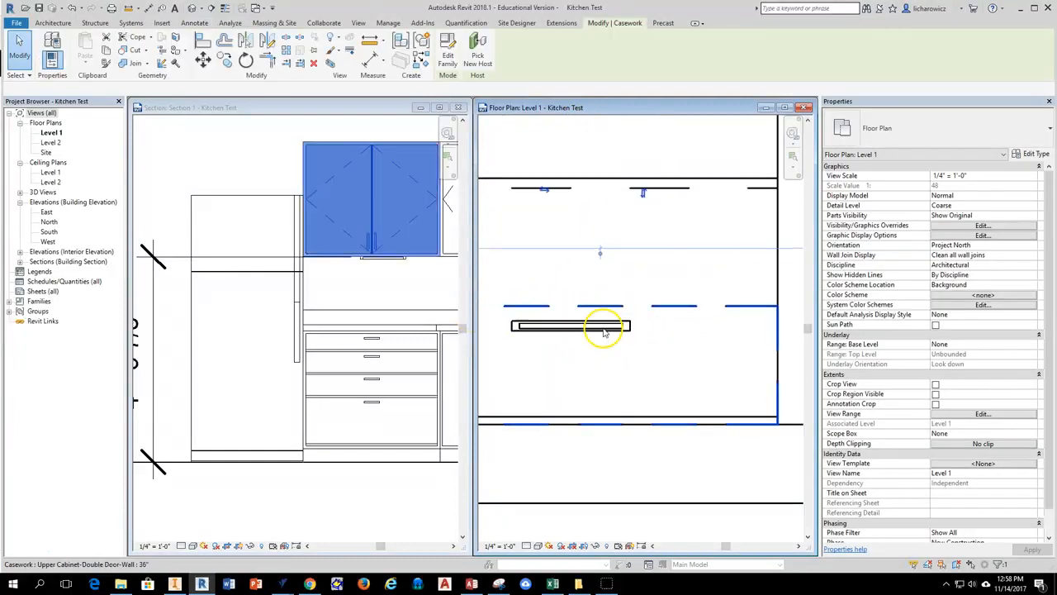
scroll(601, 329, "up", 2)
left_click(610, 368)
left_click_drag(537, 330, 680, 331)
scroll(724, 374, "down", 1)
middle_click_drag(724, 374, 571, 383)
left_click_drag(570, 346, 635, 338)
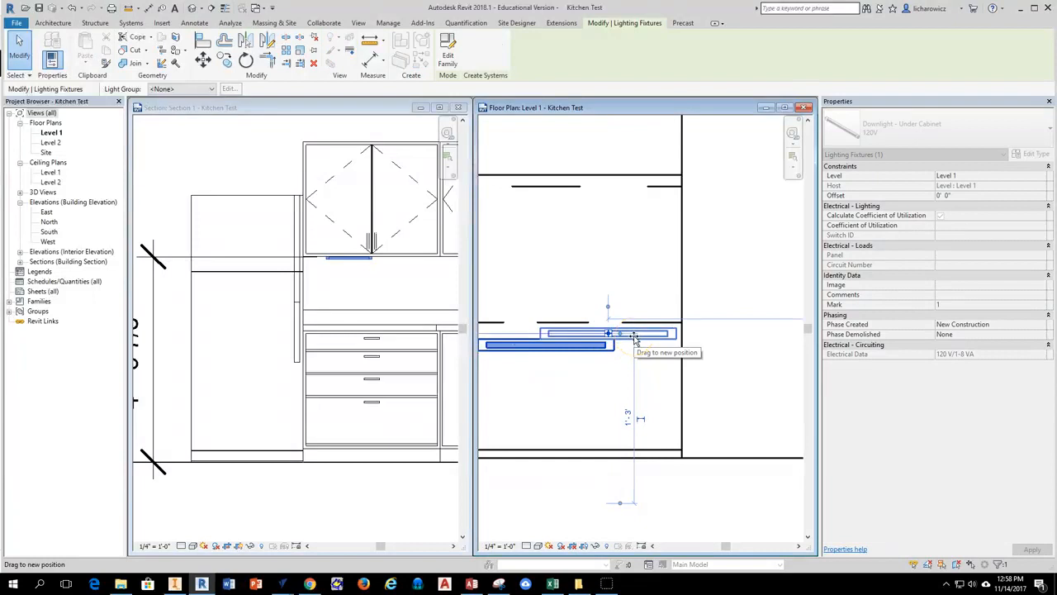
left_click_drag(634, 339, 635, 338)
middle_click_drag(539, 378, 632, 355)
scroll(631, 354, "down", 2)
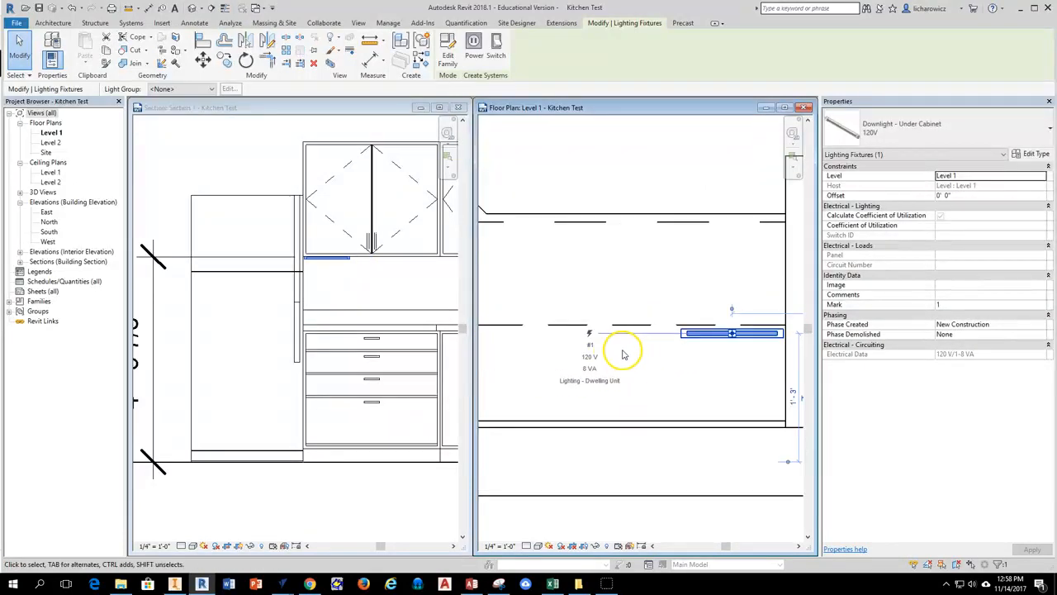
scroll(569, 342, "down", 1)
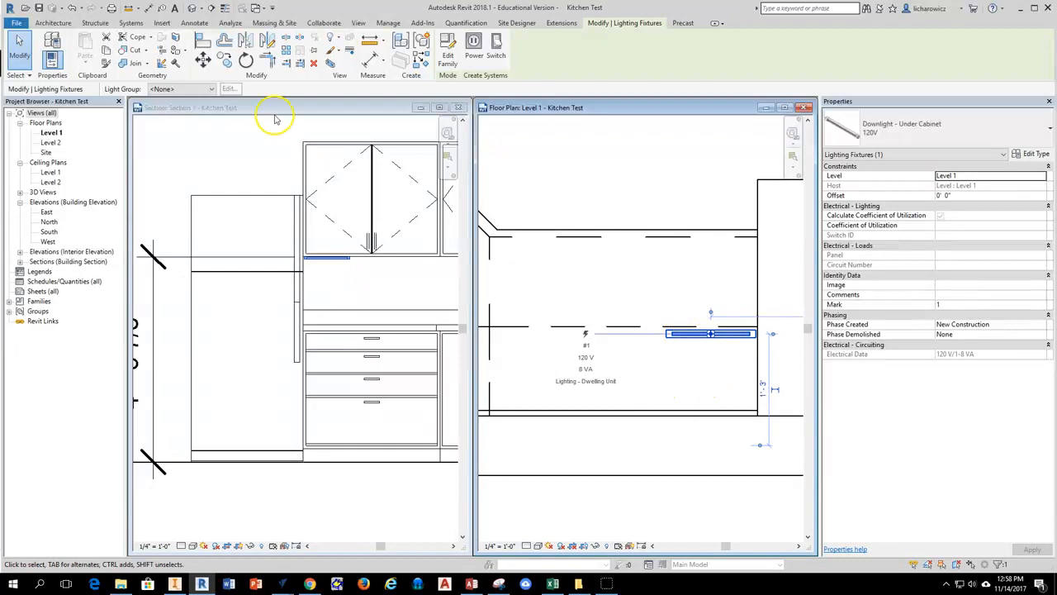
Copy the under-cabinet light horizontally toward the other end of the 36" wall cabinet.
left_click(224, 66)
scroll(758, 346, "up", 2)
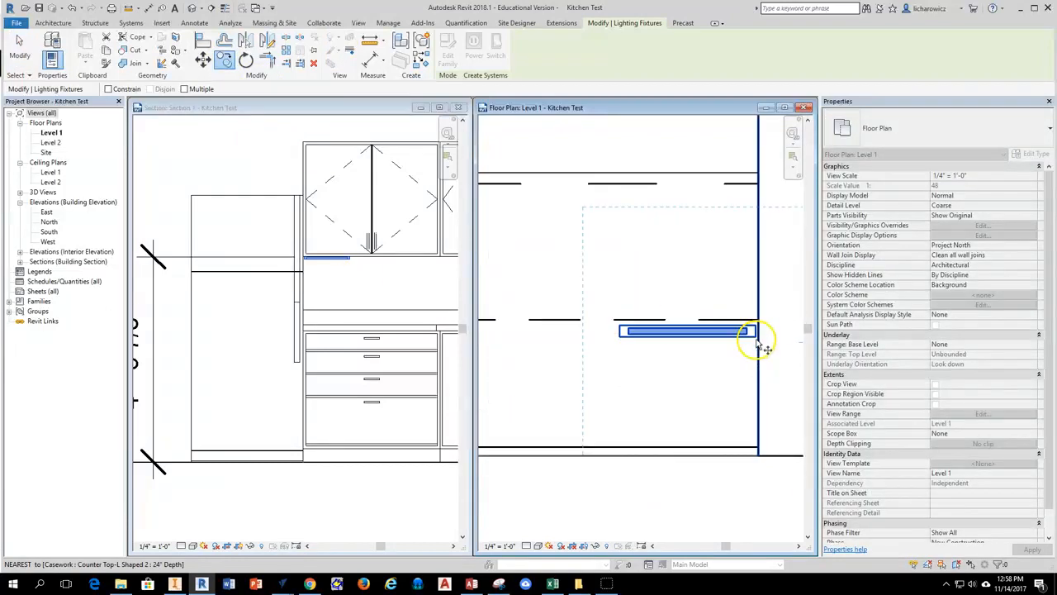
scroll(758, 345, "up", 3)
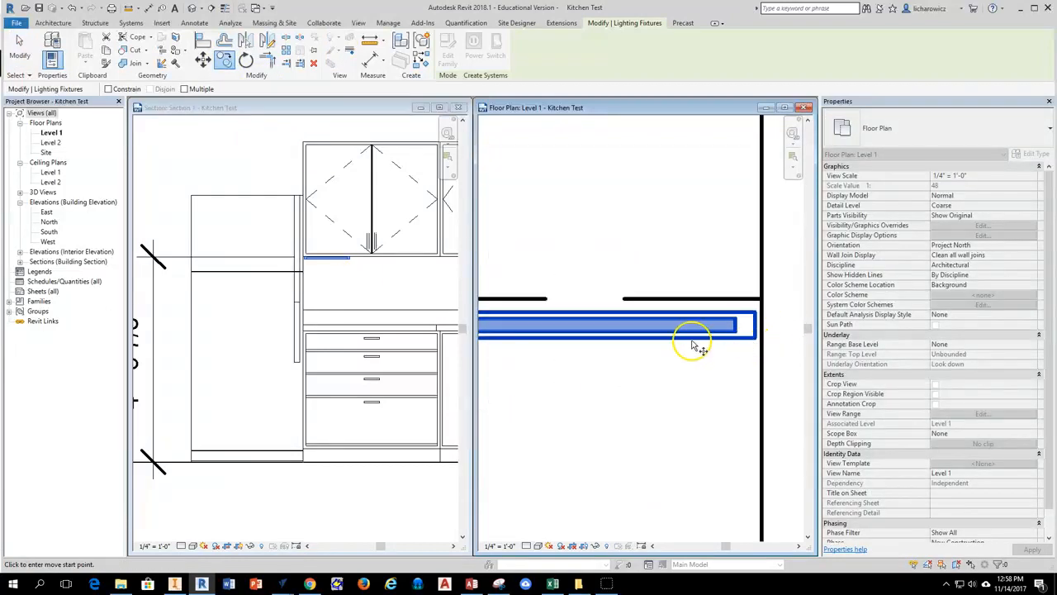
scroll(650, 347, "down", 2)
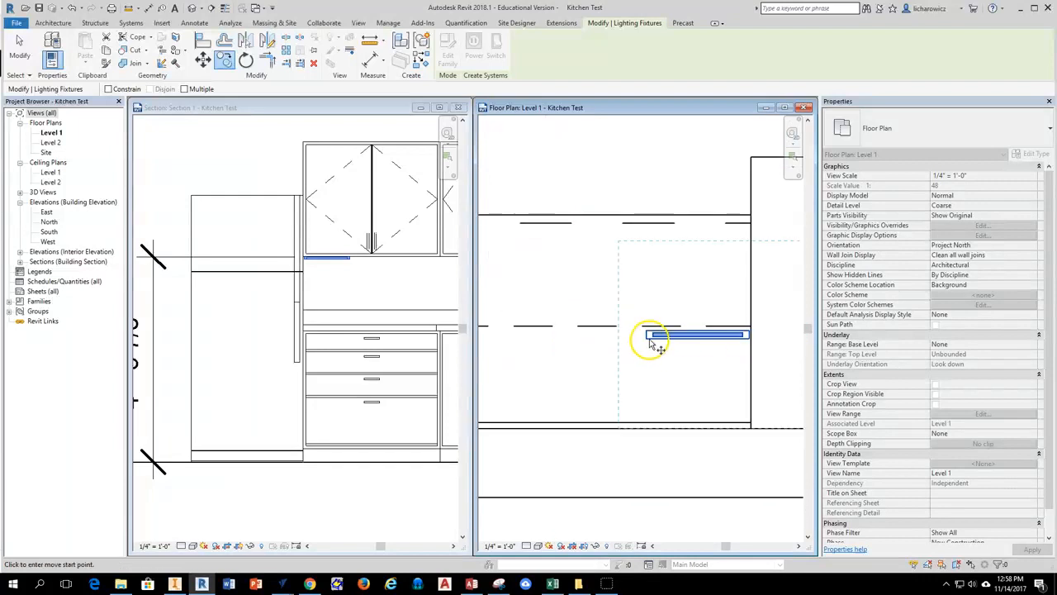
left_click(697, 339)
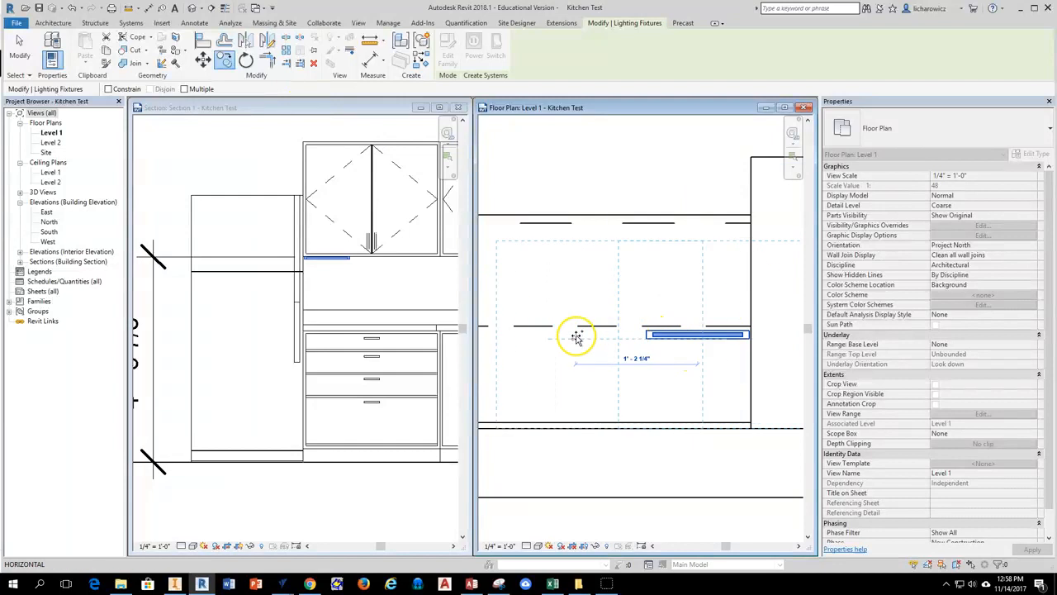
left_click(541, 337)
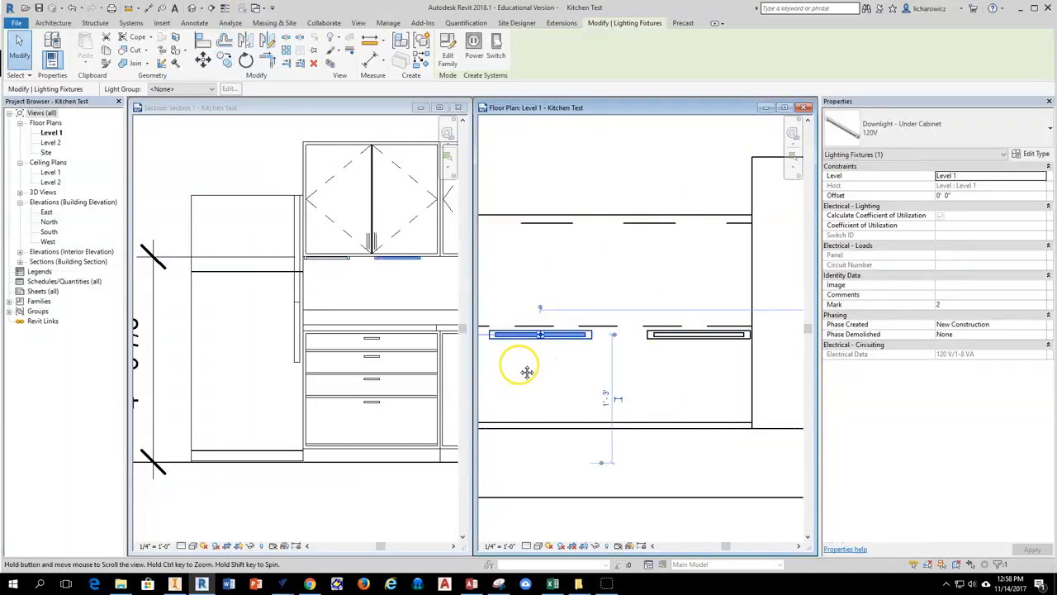
Shift the copied light slightly closer to the corner cabinet, keeping it in line with the original fixture.
middle_click_drag(497, 354, 569, 348)
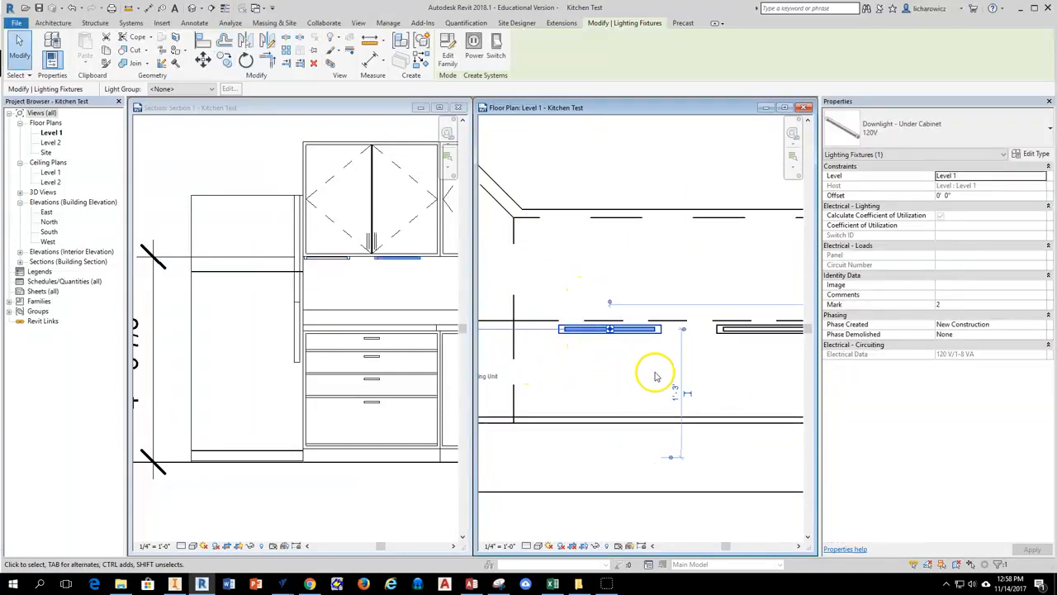
left_click(617, 349)
left_click(612, 332)
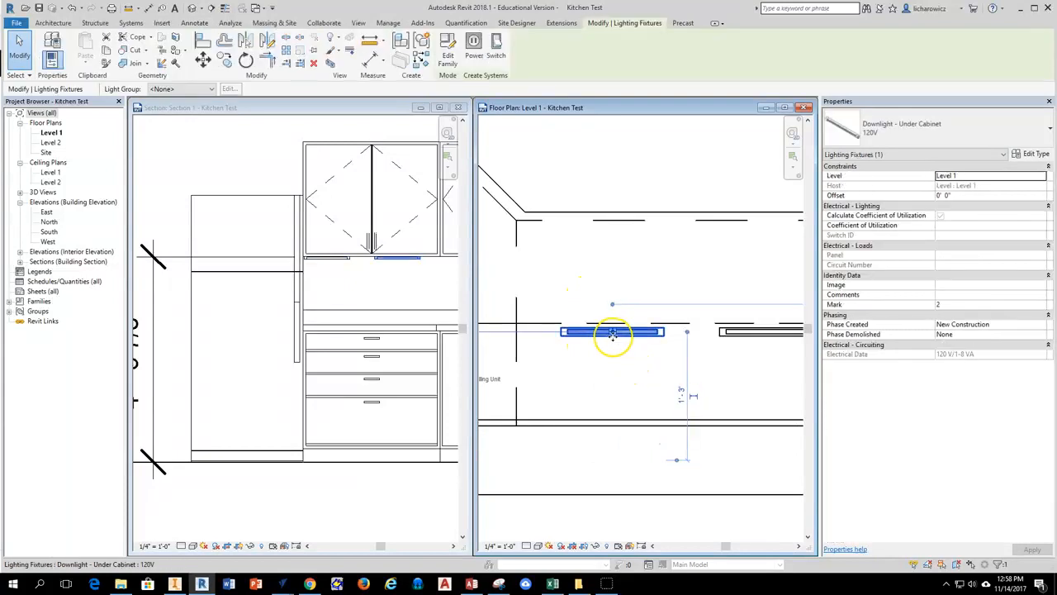
left_click_drag(626, 333, 606, 337)
left_click(635, 361)
scroll(631, 361, "down", 1)
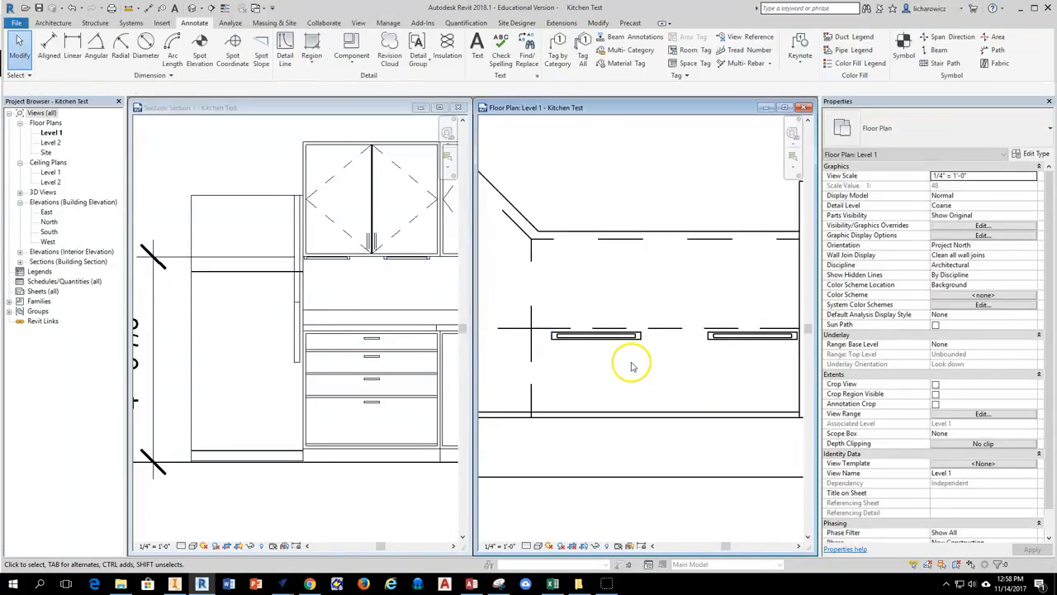
Shift the original light slightly away from the refrigerator so both fixtures sit evenly under the wall cabinet.
left_click(735, 339)
left_click_drag(735, 340, 723, 340)
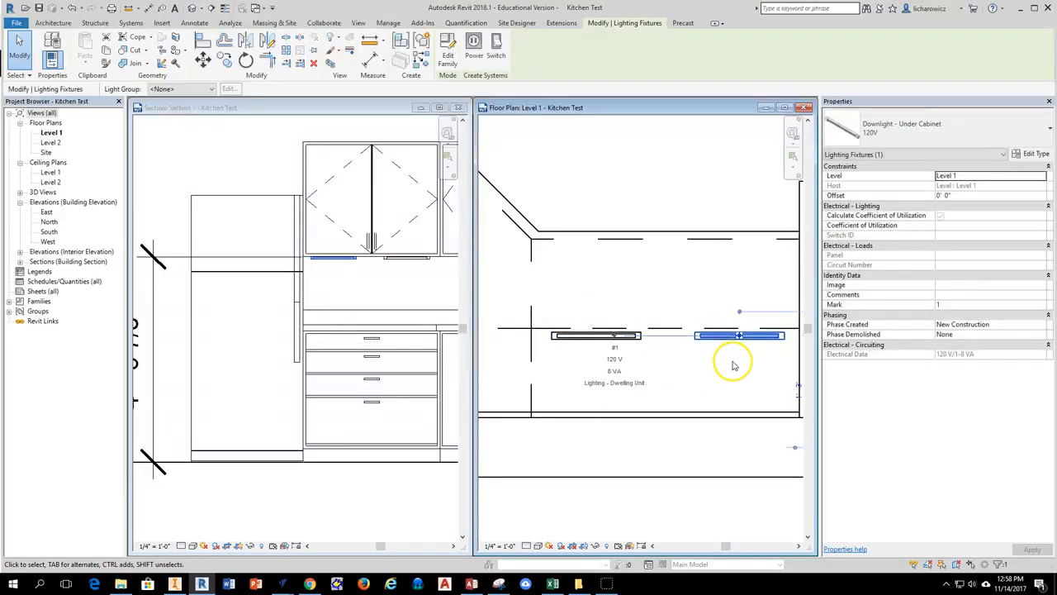
scroll(733, 365, "down", 2)
key("Escape")
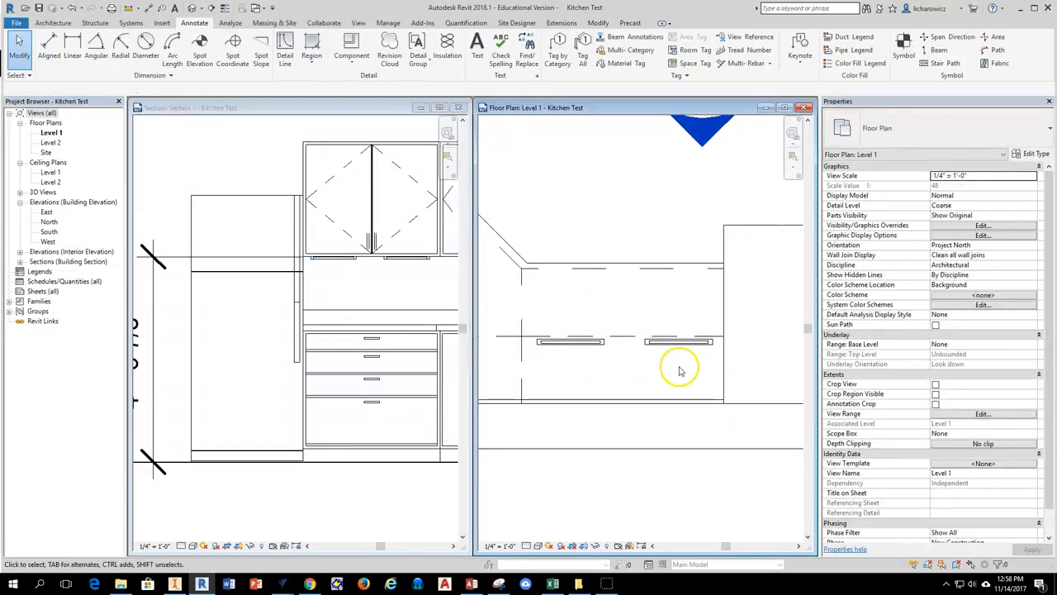
Switch to Chrome to view the example kitchen rendering with its under-cabinet lighting, and return to Revit.
middle_click_drag(547, 374, 592, 384)
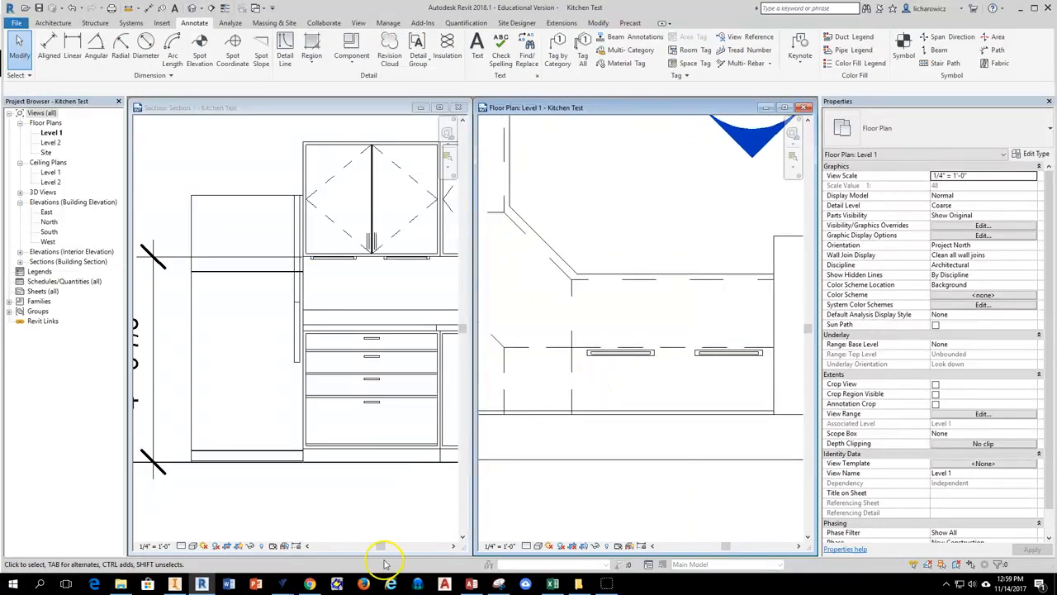
left_click(309, 584)
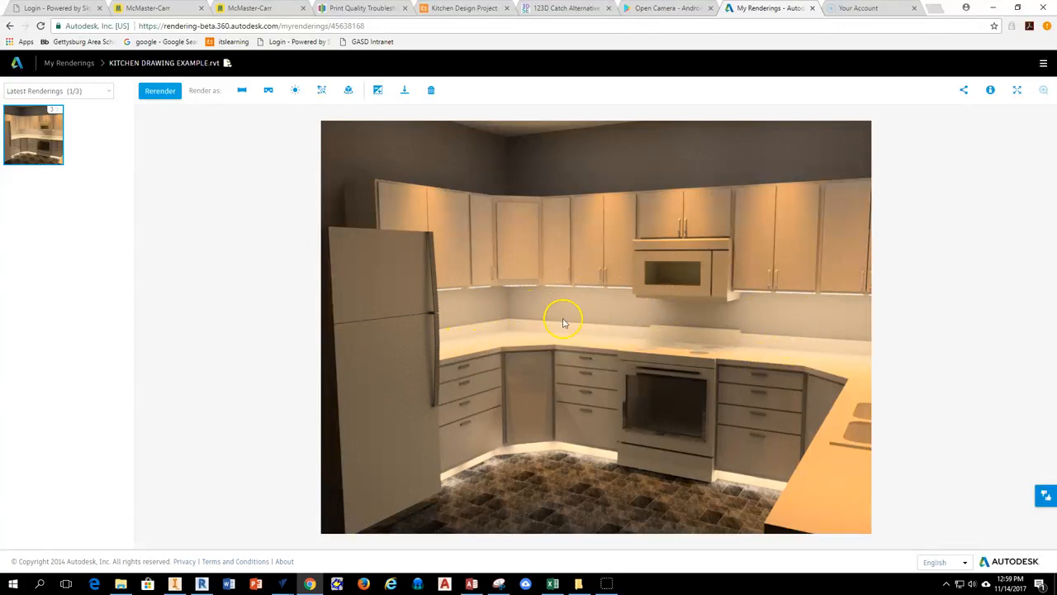
left_click(202, 584)
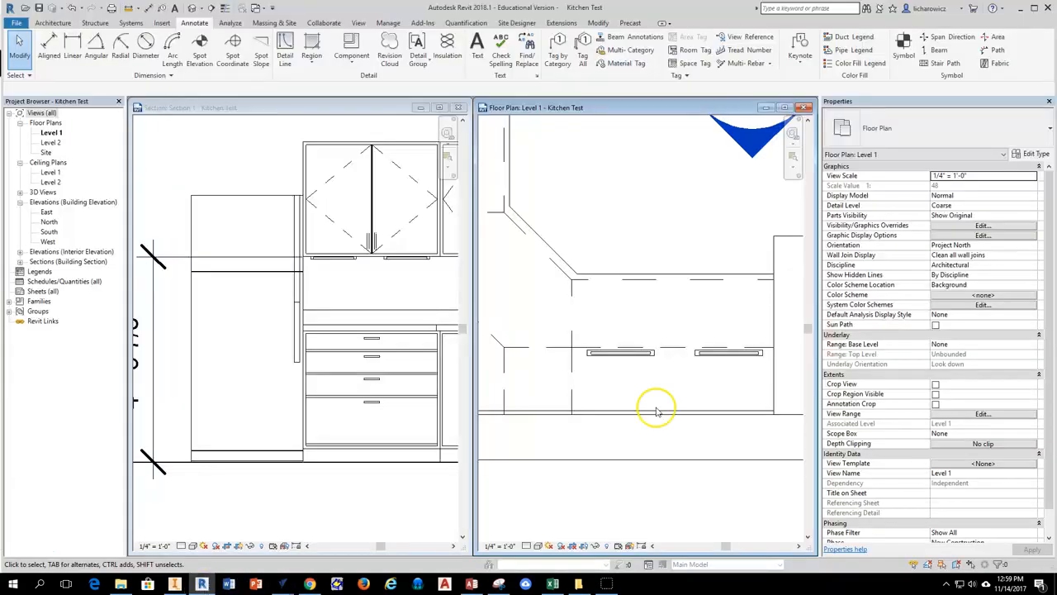
Copy the under-cabinet light nearest the corner to a spot beneath the corner wall cabinet in the Level 1 plan.
middle_click_drag(558, 386, 594, 388)
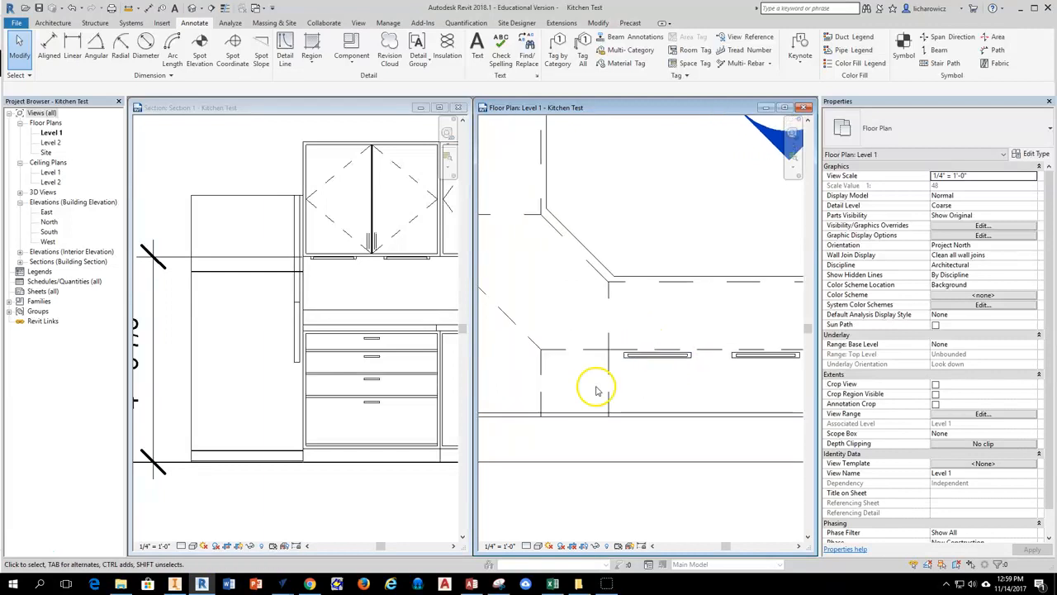
left_click(689, 376)
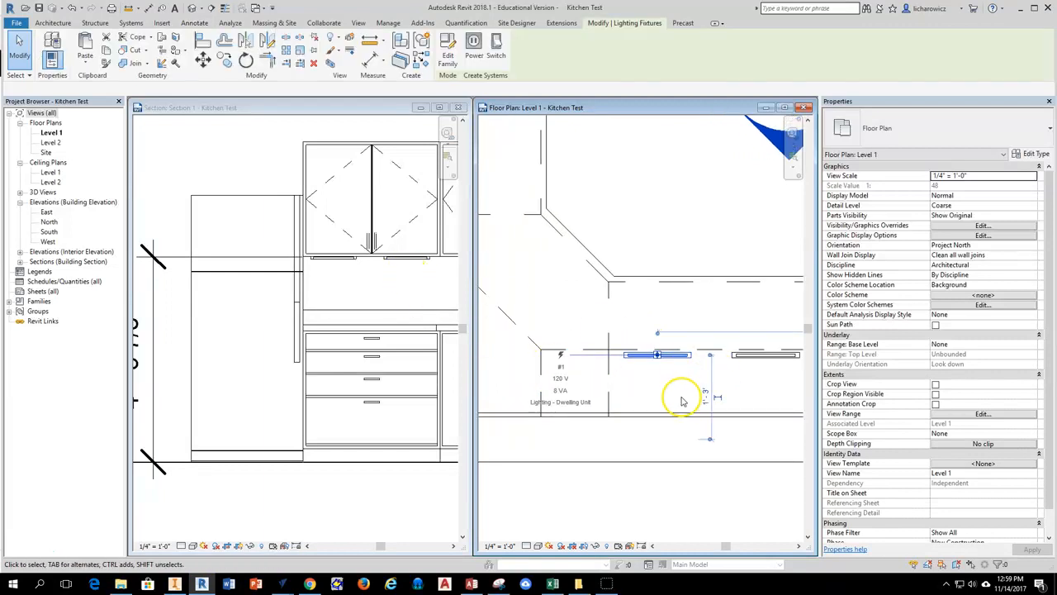
left_click(224, 60)
middle_click_drag(592, 351, 679, 354)
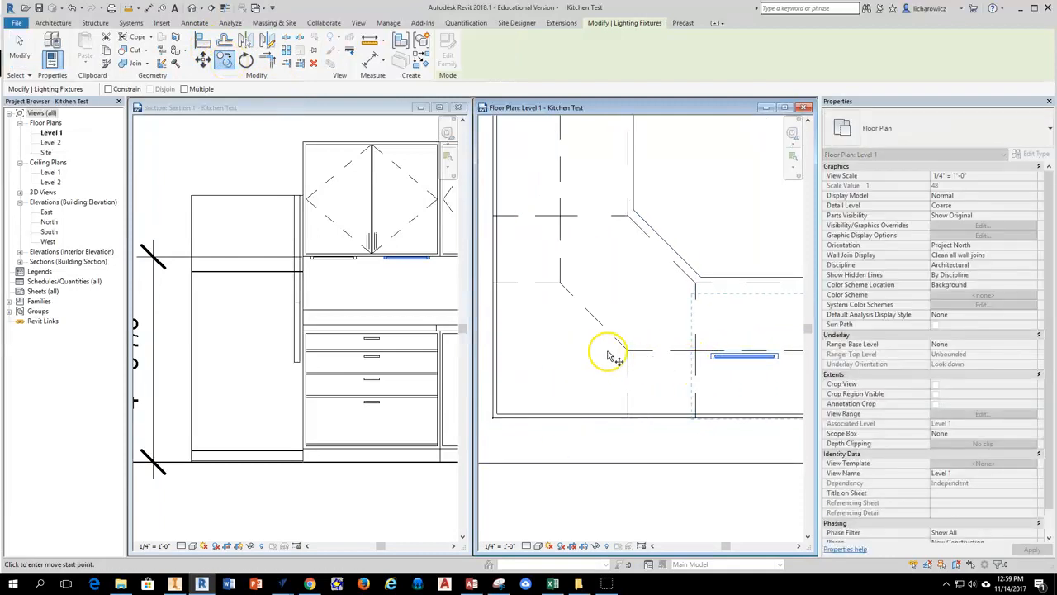
left_click(750, 356)
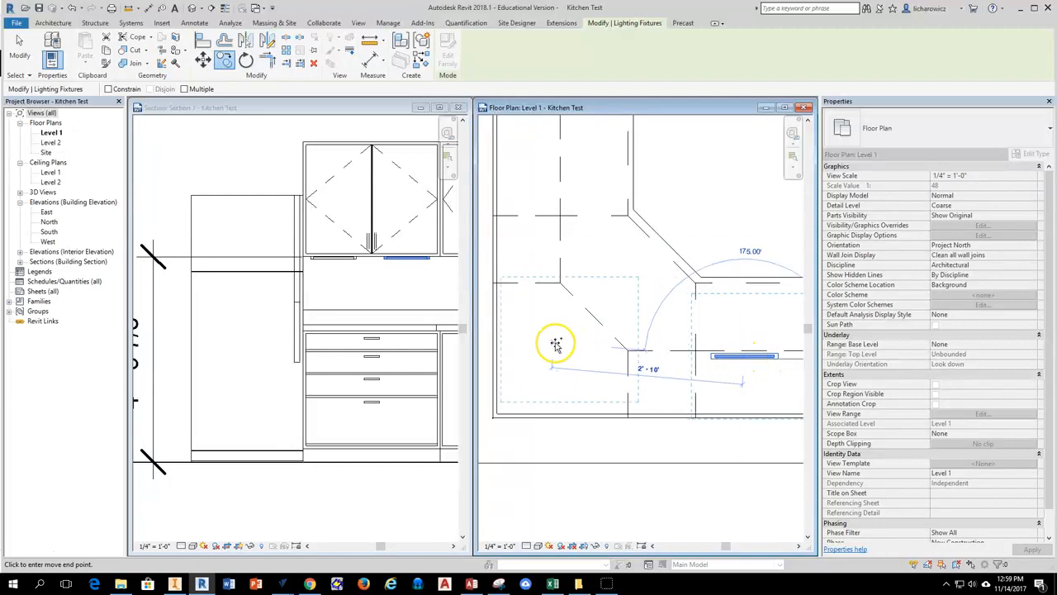
left_click(556, 341)
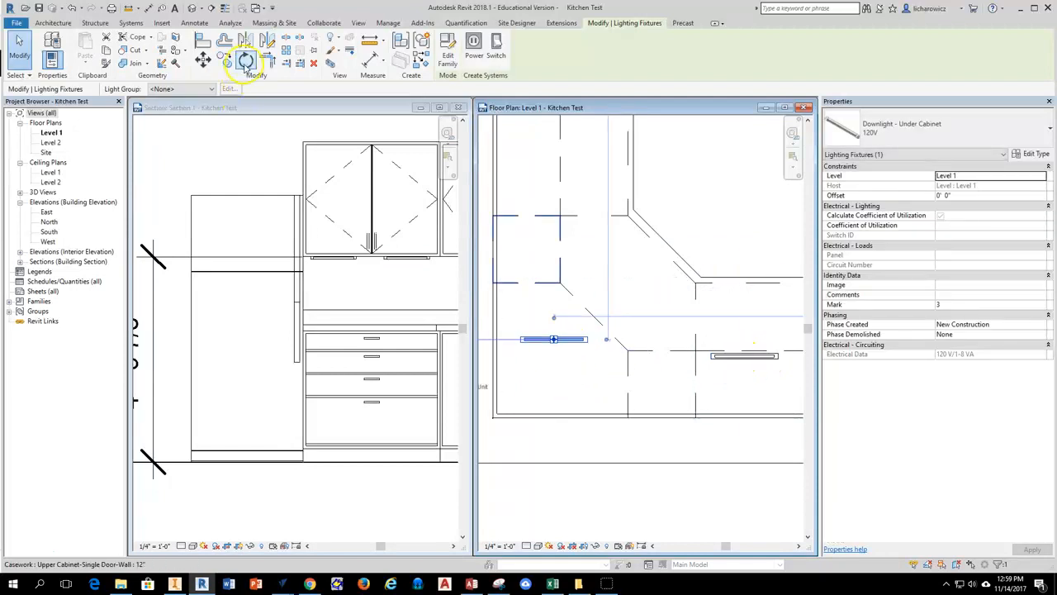
Rotate the copied corner light 45 degrees clockwise so it runs parallel to the corner cabinet's diagonal front.
left_click(246, 60)
scroll(637, 353, "down", 1)
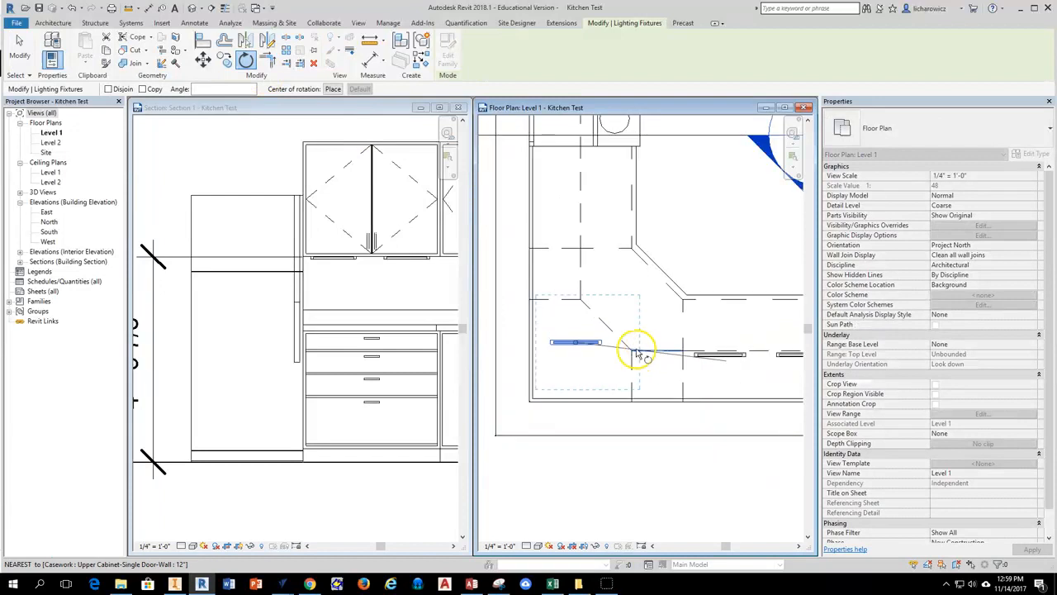
scroll(603, 347, "up", 2)
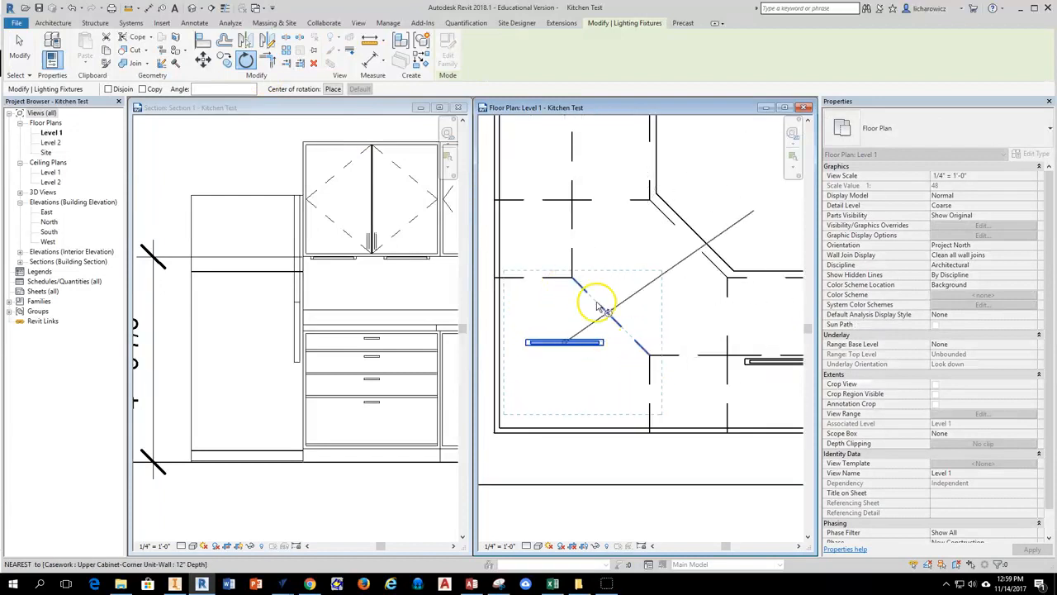
scroll(595, 301, "up", 1)
scroll(573, 401, "down", 1)
scroll(708, 366, "down", 1)
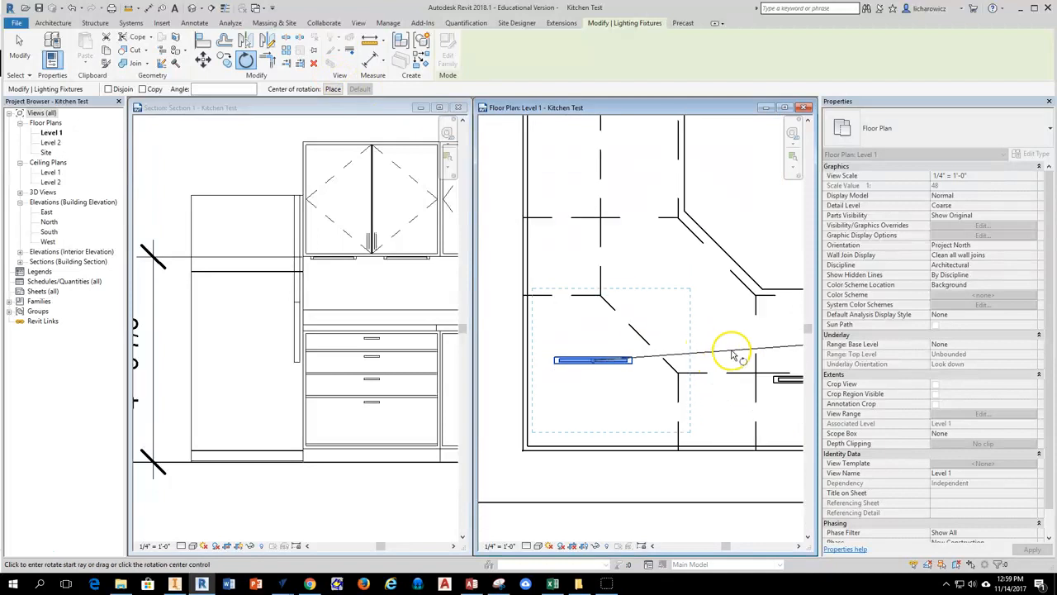
scroll(733, 355, "down", 2)
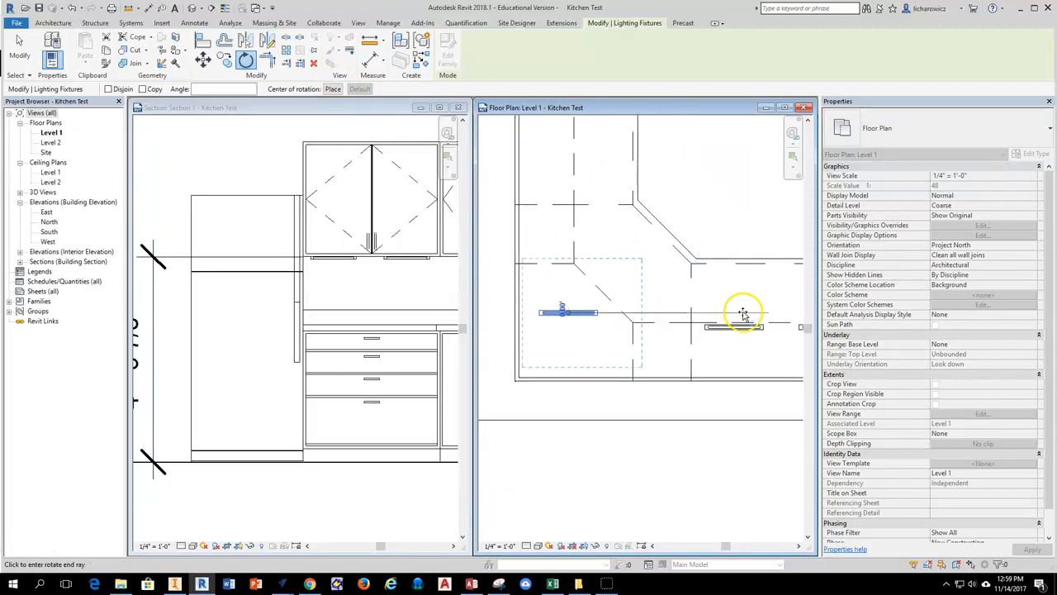
left_click(649, 398)
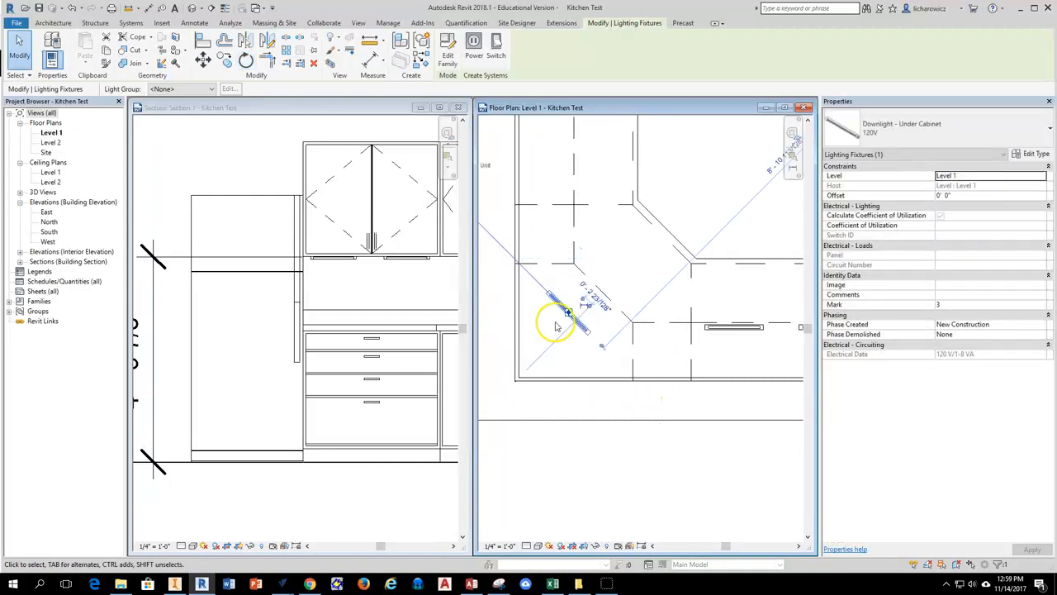
Move the angled light up to the inside of the corner wall cabinet's diagonal front edge.
scroll(569, 330, "up", 3)
left_click_drag(590, 313, 635, 290)
left_click(618, 345)
scroll(638, 370, "down", 2)
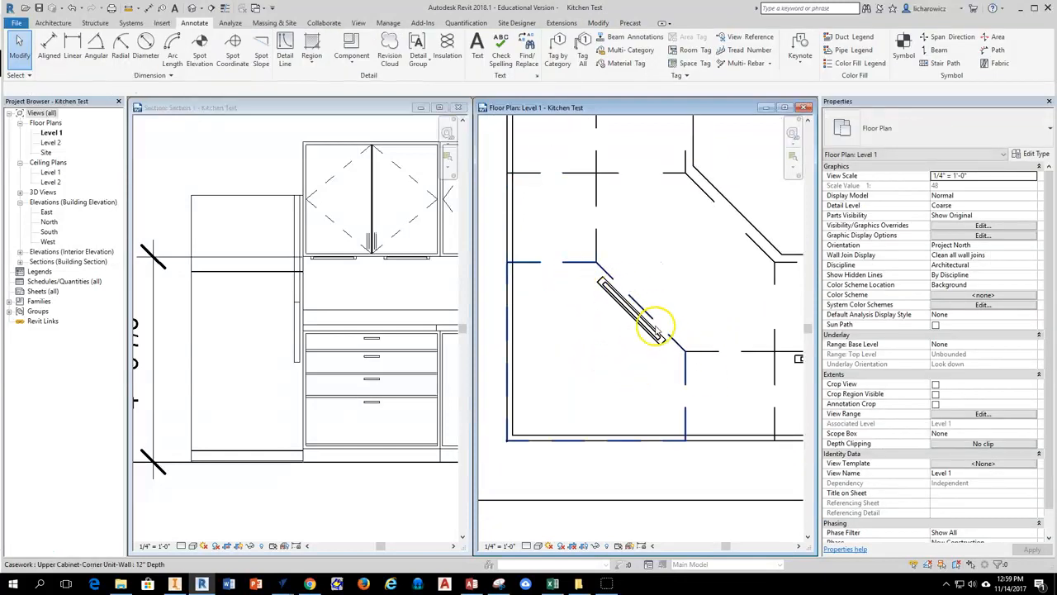
scroll(640, 343, "down", 2)
scroll(582, 397, "up", 3)
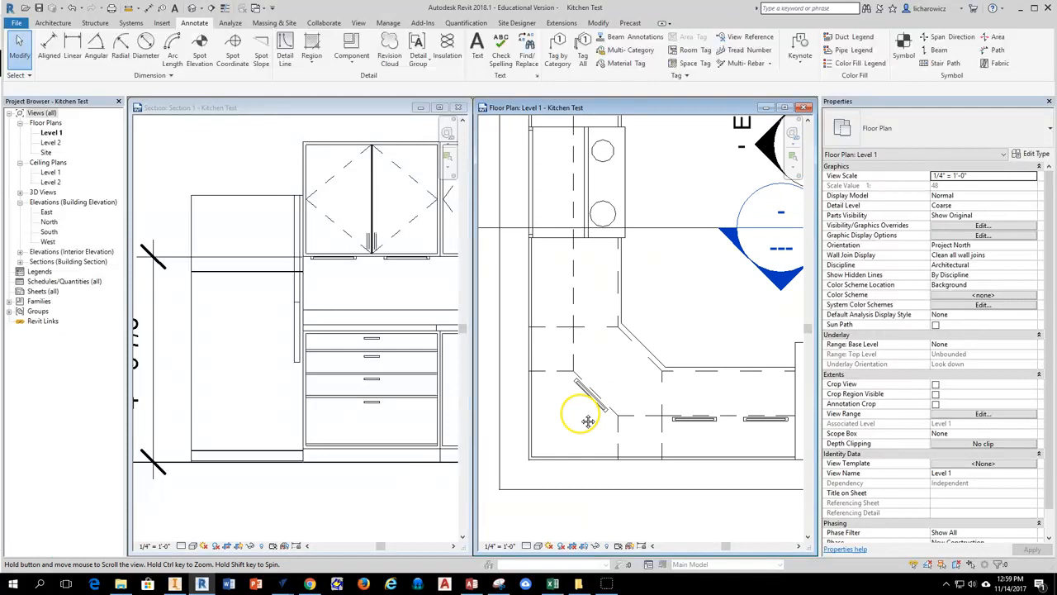
Copy the straight light nearest the corner over to the range wall and rotate the copy 90 degrees.
left_click(704, 420)
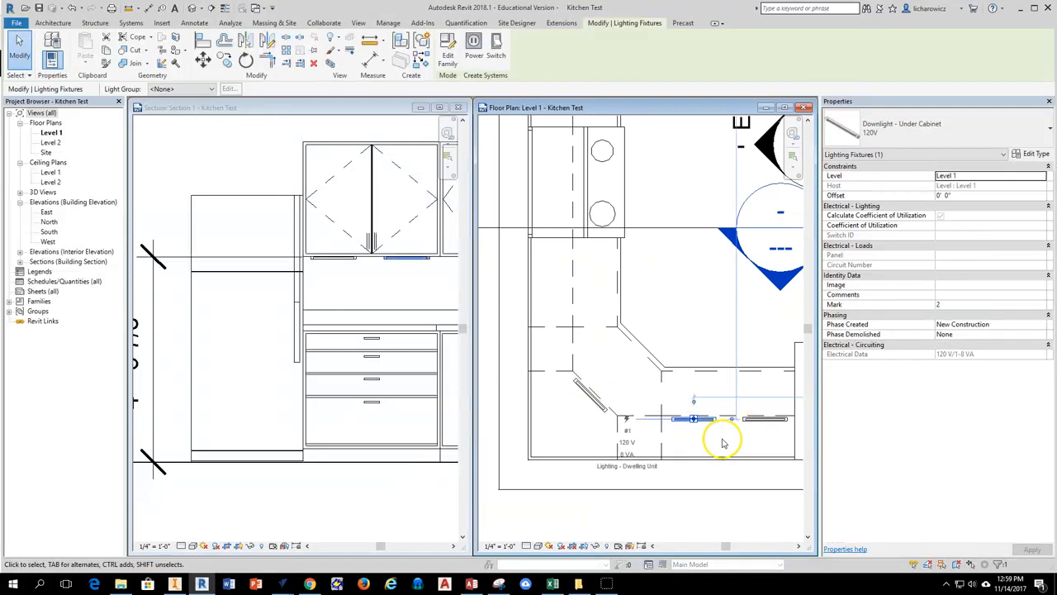
left_click(225, 62)
left_click(690, 423)
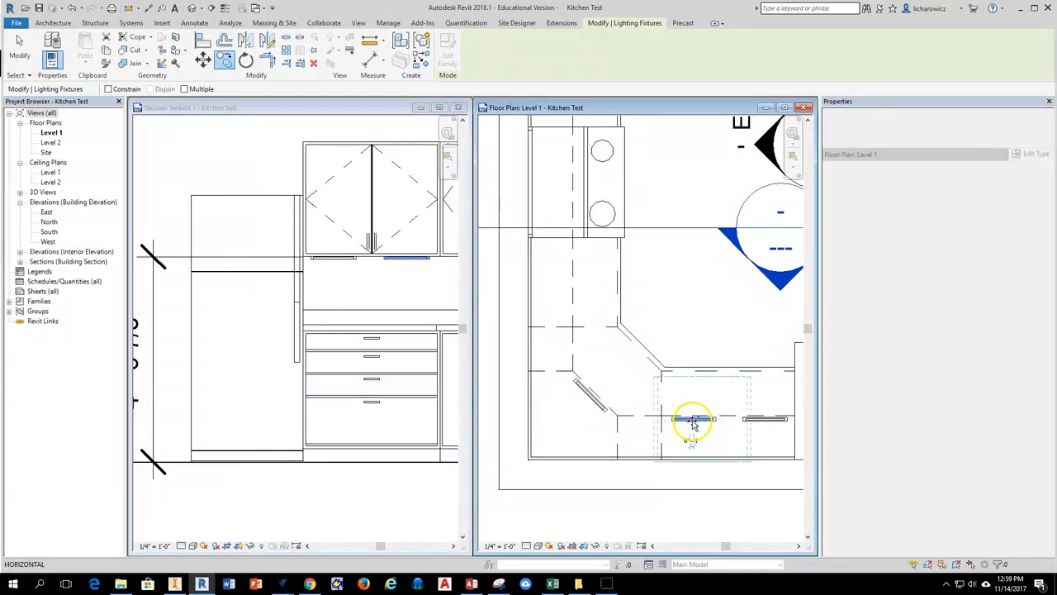
left_click(541, 343)
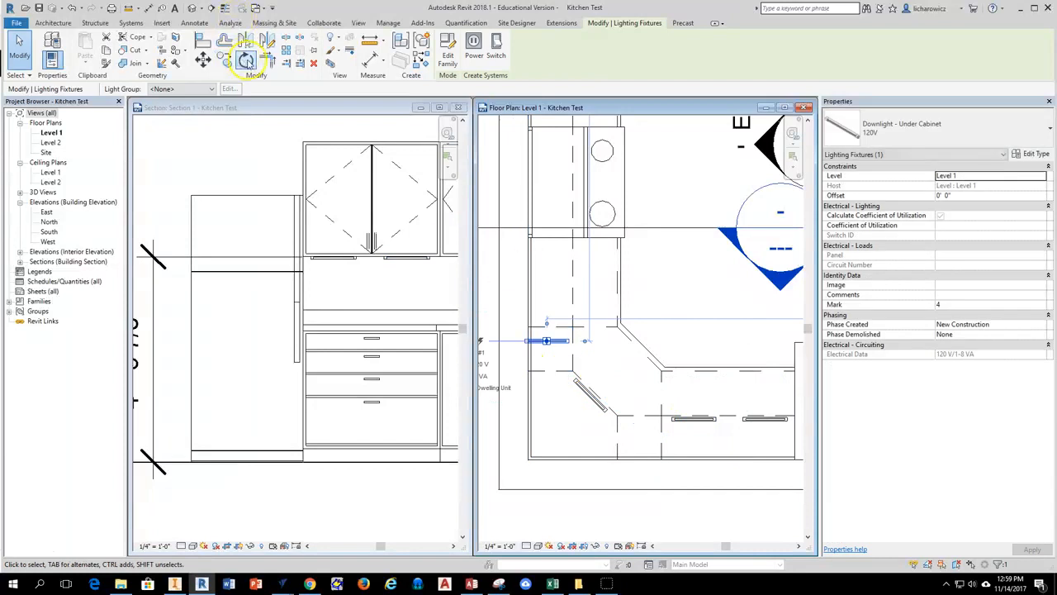
left_click(246, 59)
left_click(602, 351)
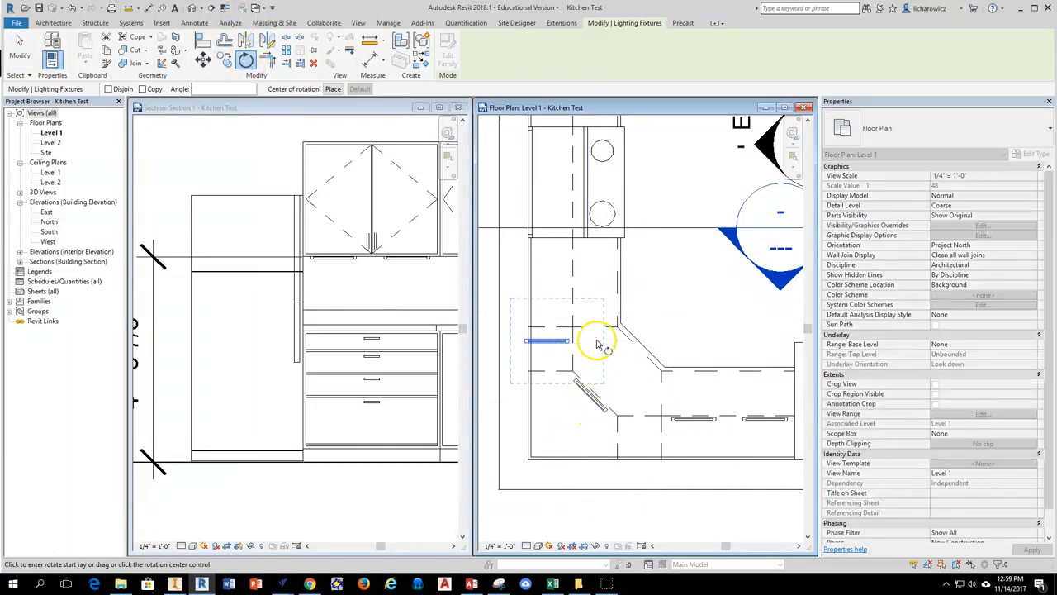
left_click(552, 408)
Move the rotated light beneath the 24" wall cabinet beside the range, just inside the cabinet's front edge.
scroll(549, 355, "up", 2)
left_click_drag(549, 326, 581, 264)
middle_click_drag(582, 254, 561, 315)
scroll(691, 399, "down", 2)
middle_click_drag(619, 374, 465, 290)
middle_click_drag(577, 375, 706, 395)
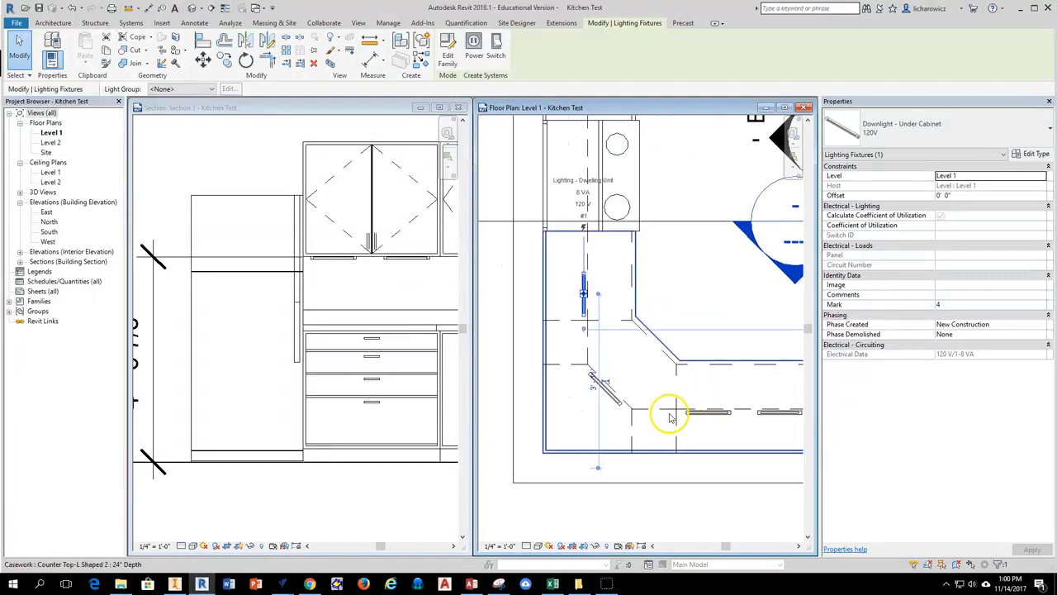
middle_click_drag(576, 353, 580, 417)
scroll(579, 328, "up", 2)
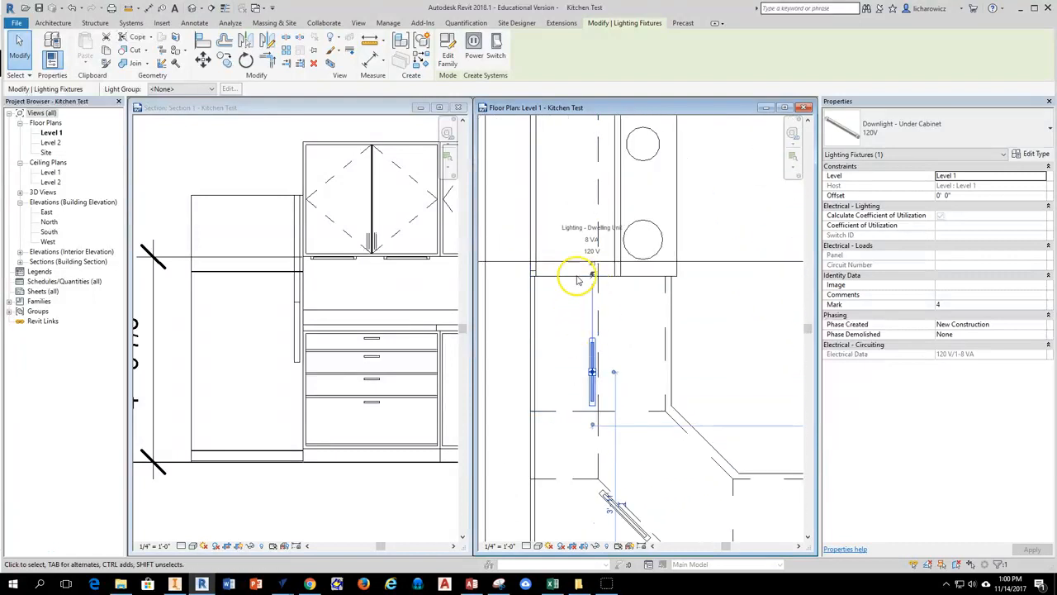
Copy the light end to end toward the range beneath the 24" wall cabinet, using its end as the base point.
left_click(224, 59)
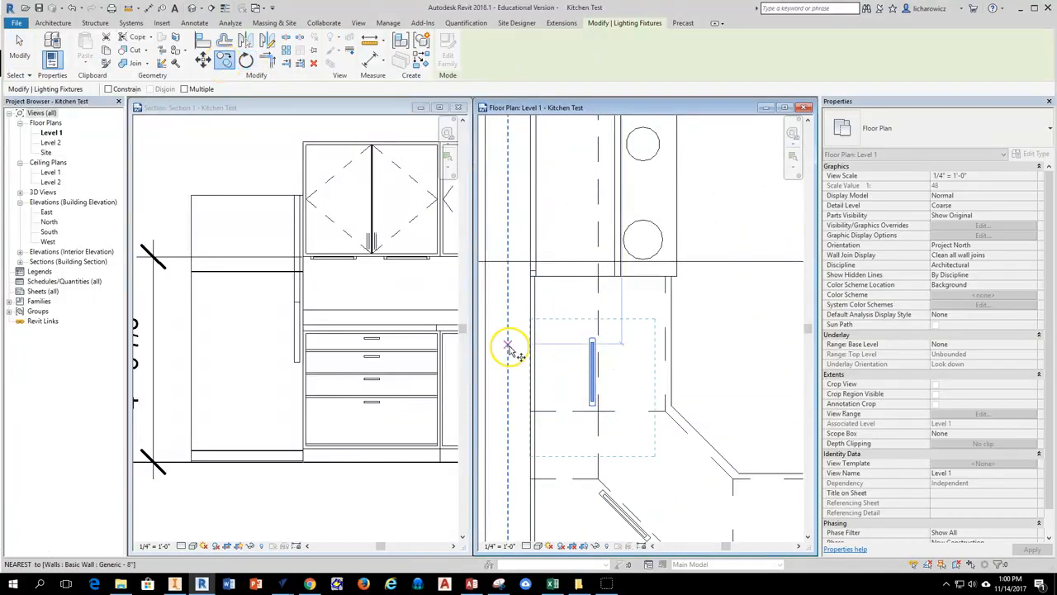
scroll(507, 349, "up", 2)
left_click(602, 435)
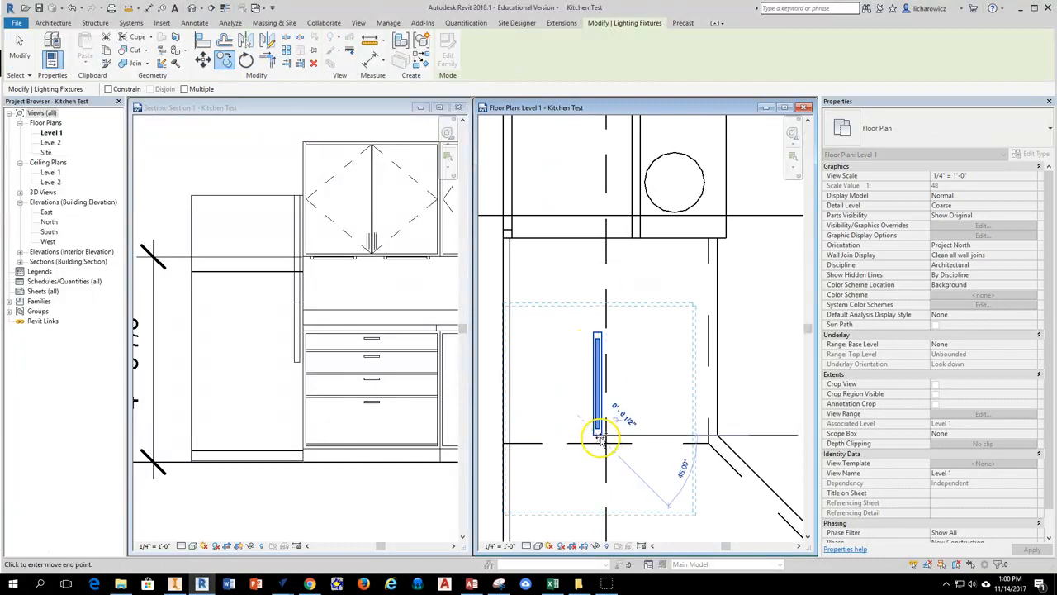
left_click(599, 335)
scroll(600, 320, "down", 2)
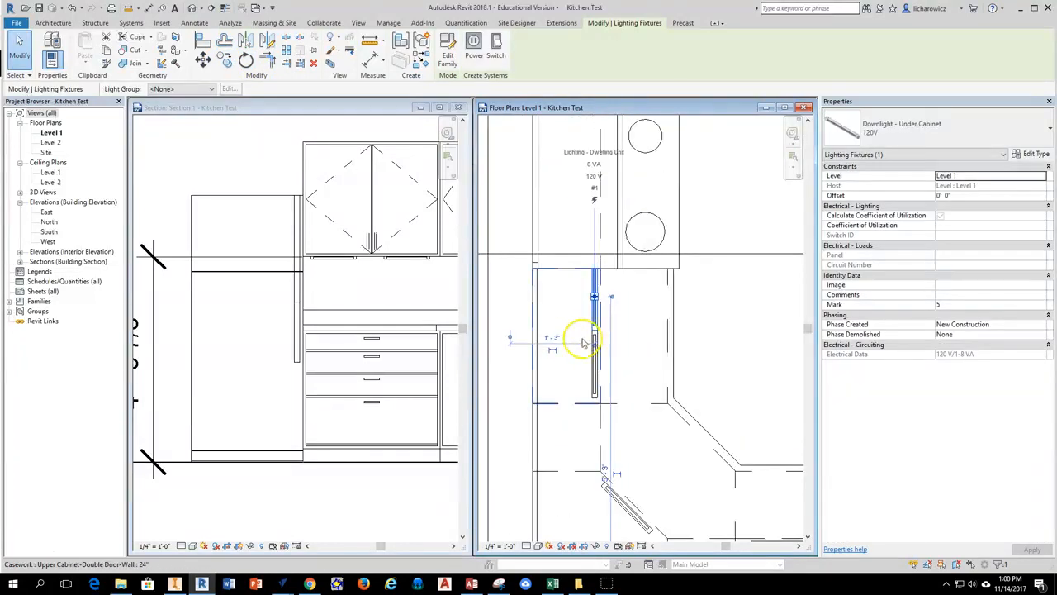
key("Escape")
Shift both lights under the 24" wall cabinet slightly away from the range so they fit within the cabinet's length.
scroll(596, 330, "up", 2)
left_click(590, 339)
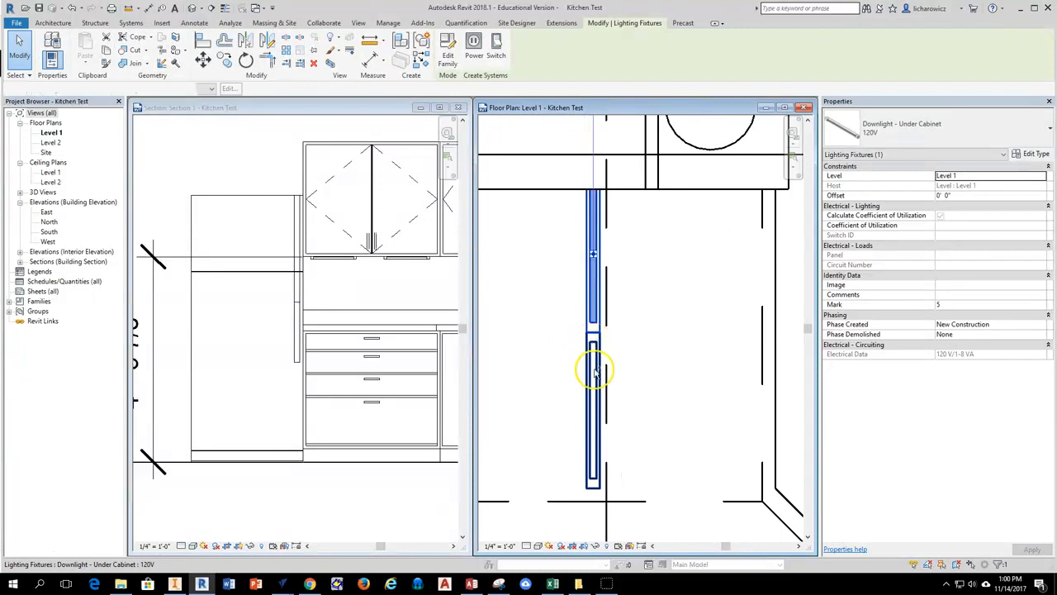
scroll(586, 342, "up", 1)
scroll(583, 347, "up", 4)
left_click_drag(583, 368, 583, 394)
scroll(587, 406, "down", 4)
key("Escape")
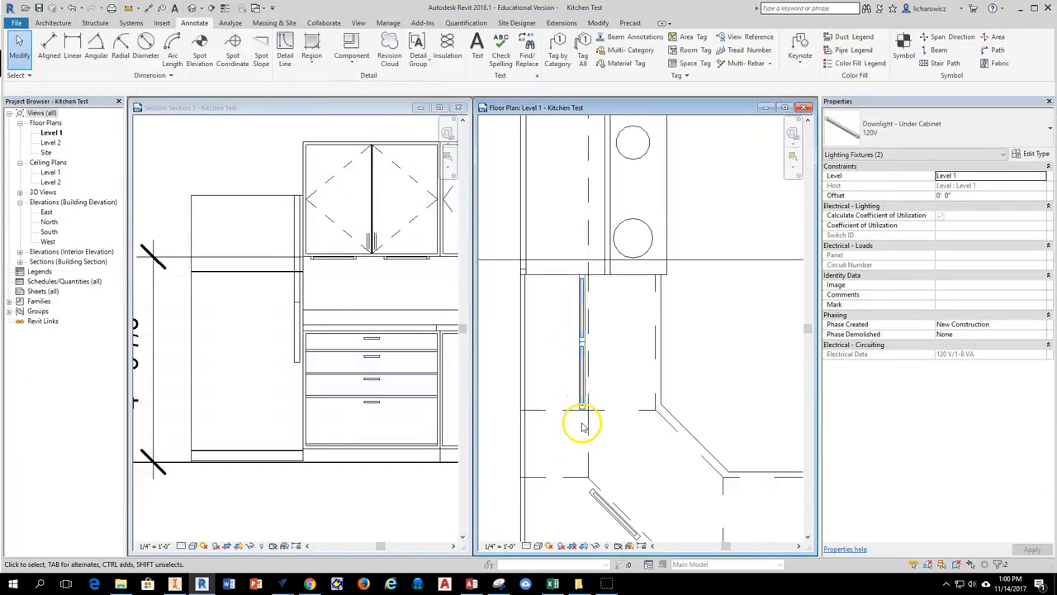
Copy both lights from the 24" wall cabinet straight across the range to the matching cabinet on its other side.
middle_click_drag(600, 333, 576, 388)
left_click(571, 385)
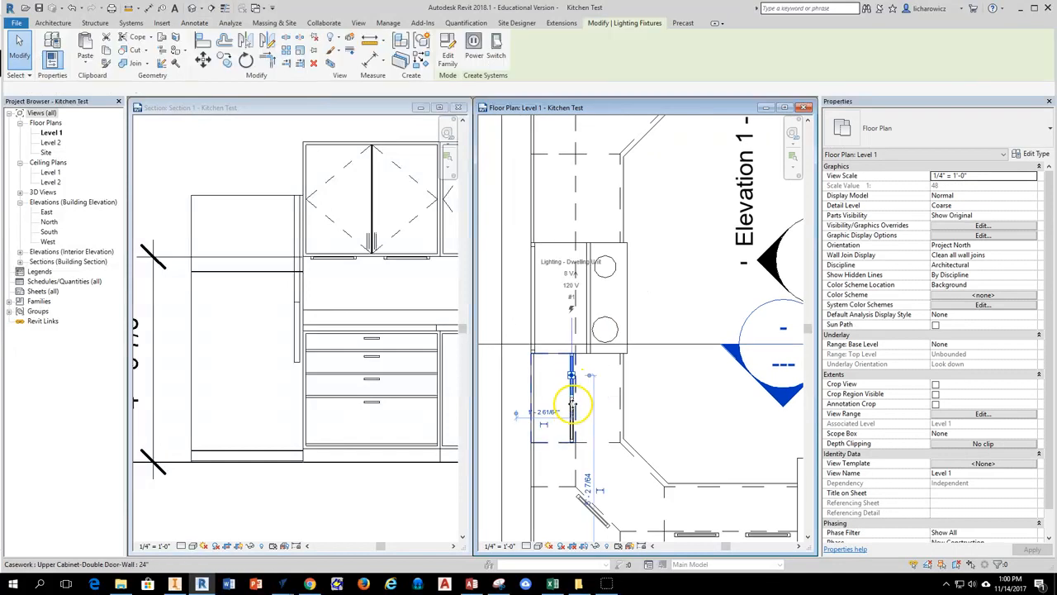
scroll(575, 435, "up", 3)
left_click(576, 435, "ctrl")
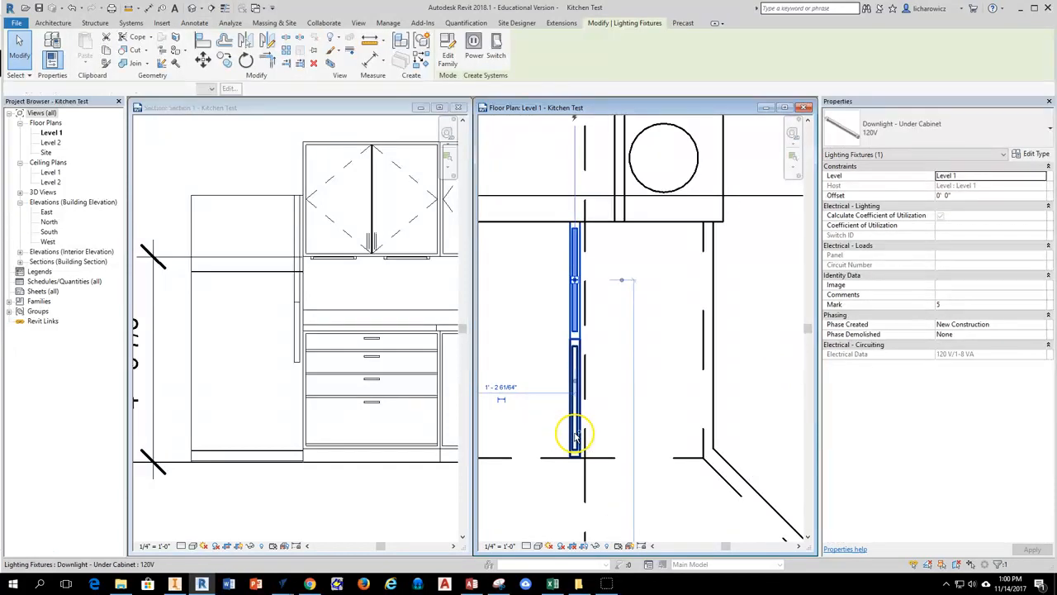
scroll(581, 255, "down", 3)
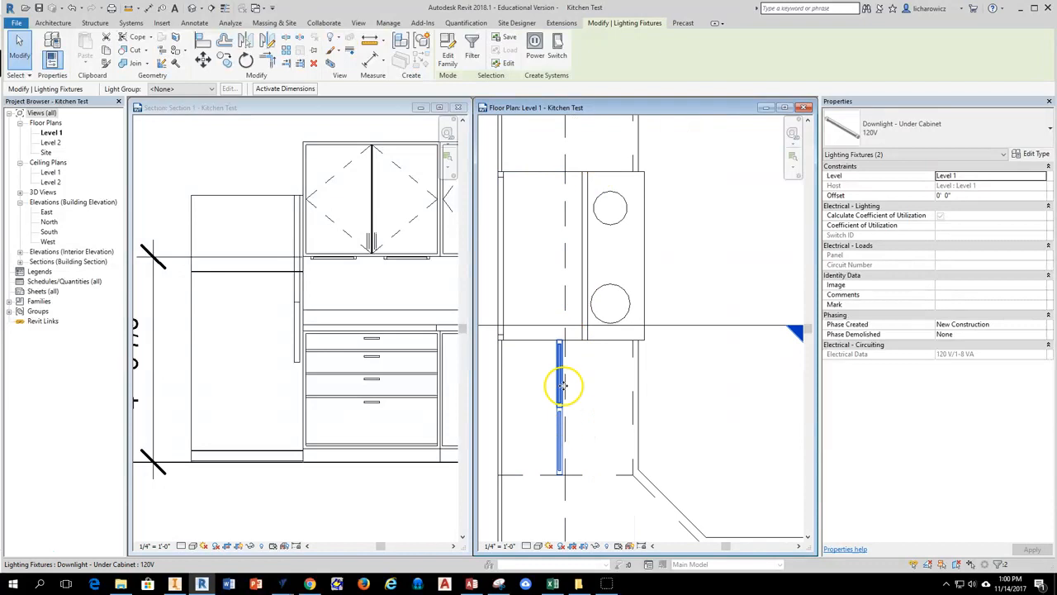
left_click(224, 61)
scroll(559, 453, "up", 3)
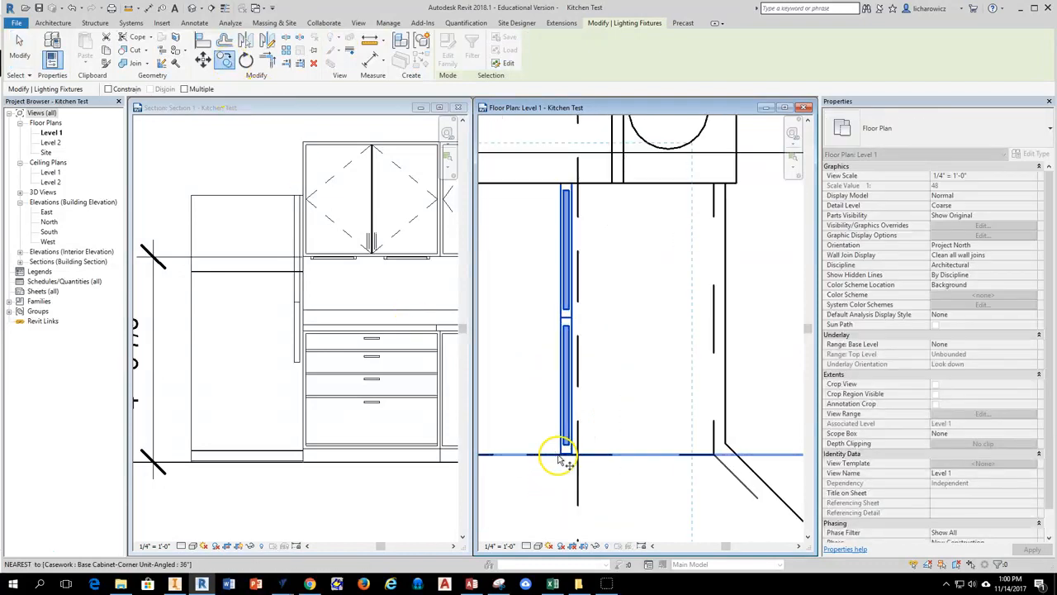
left_click(570, 452)
scroll(571, 453, "down", 6)
middle_click_drag(571, 212, 559, 323)
scroll(559, 324, "up", 4)
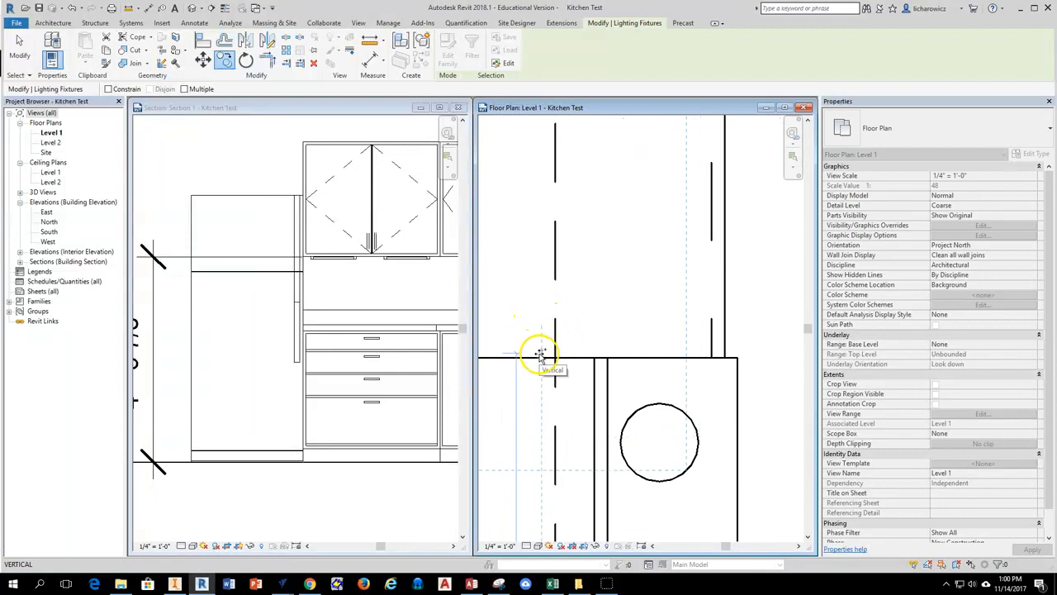
left_click(541, 357)
scroll(572, 362, "down", 4)
scroll(572, 294, "down", 2)
middle_click_drag(652, 383, 620, 279)
key("Escape")
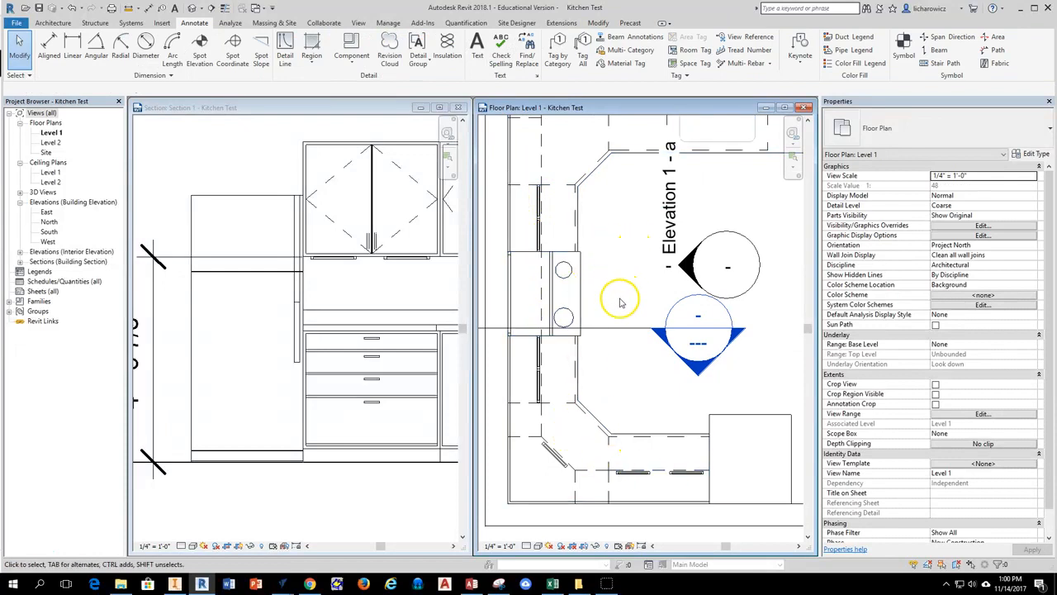
Examine the under-cabinet lights in Section 1, then switch to Chrome to view the example kitchen rendering and return to Revit.
scroll(402, 290, "down", 4)
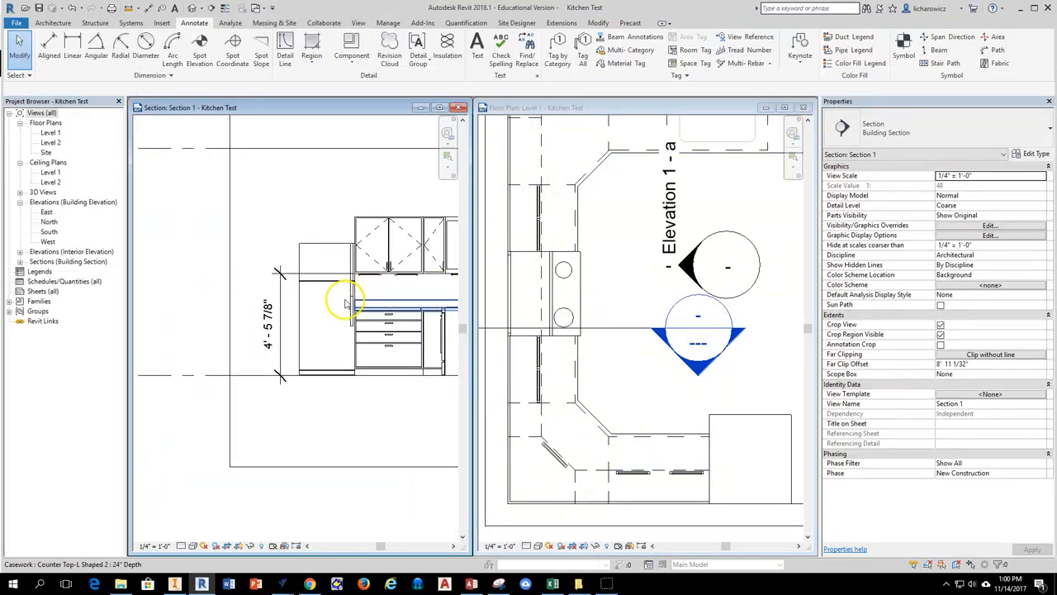
scroll(307, 299, "up", 5)
scroll(285, 301, "up", 2)
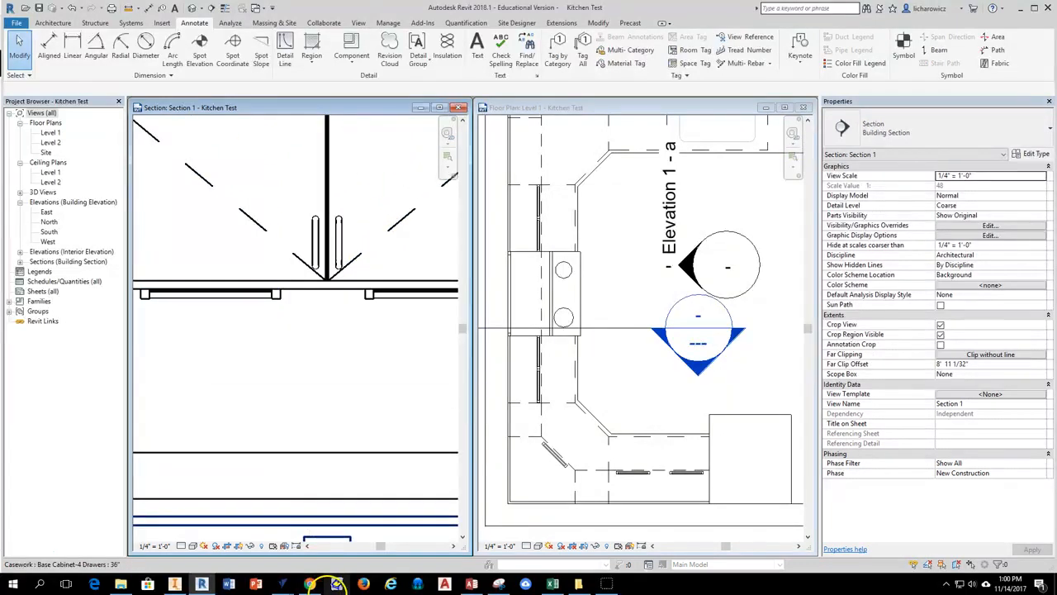
left_click(310, 583)
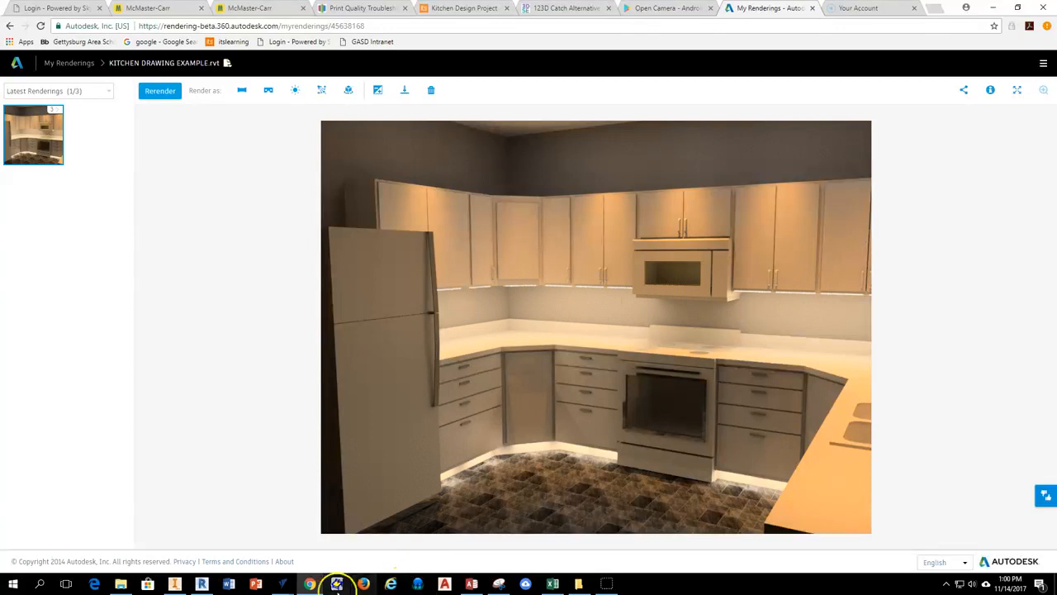
left_click(201, 584)
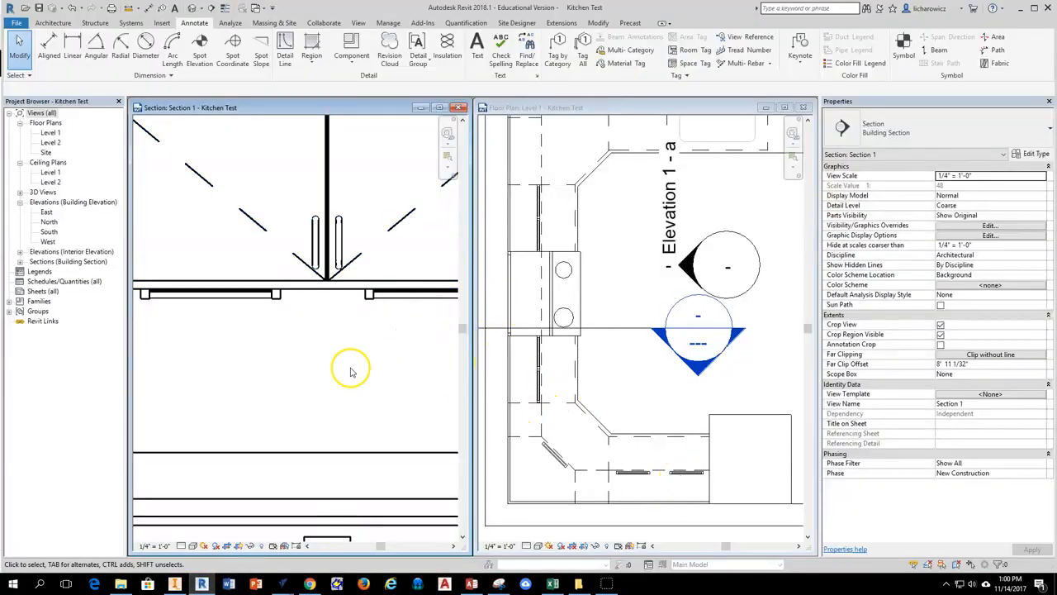
Select every instance of the under-cabinet downlight in the entire project, starting from a fixture in Section 1.
left_click(249, 297)
left_click(248, 333)
left_click(237, 297)
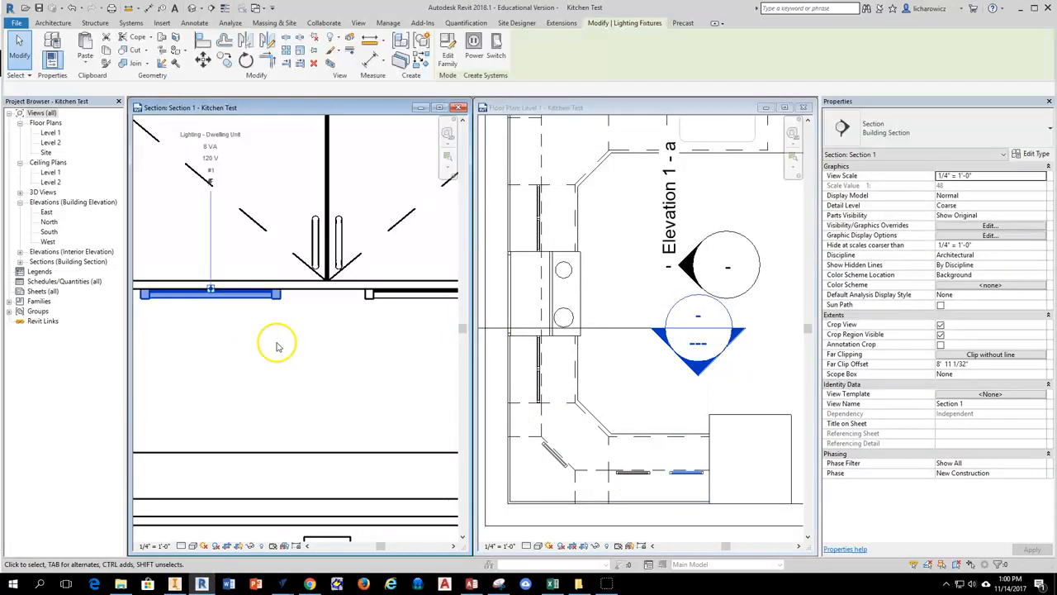
right_click(278, 347)
mouse_move(354, 216)
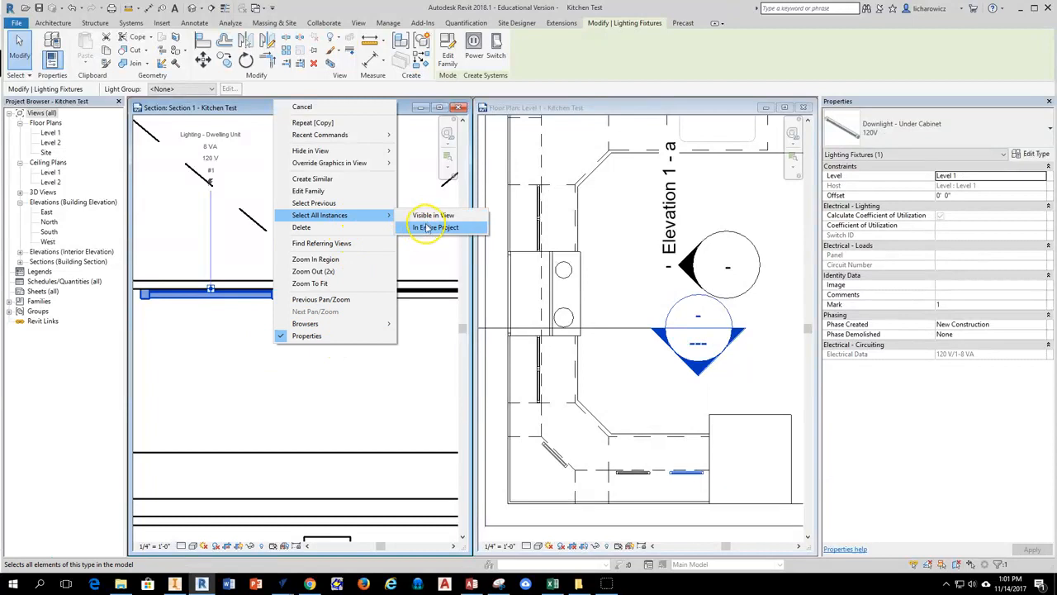
left_click(428, 227)
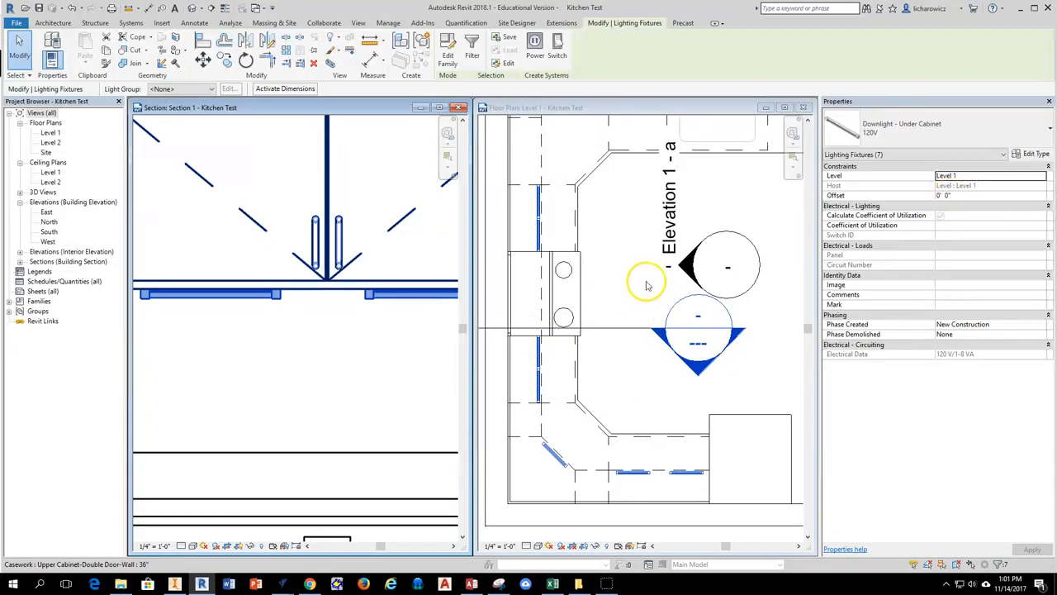
Set the offset of all under-cabinet lights to 0' 0 1/2" and check their fit beneath the wall cabinet in Section 1.
left_click(946, 197)
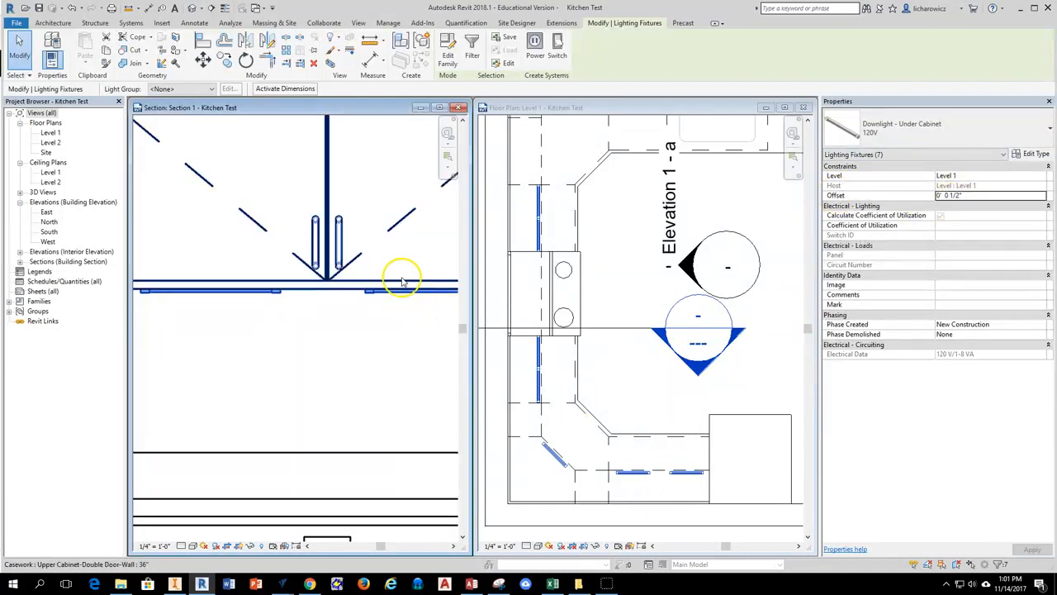
scroll(387, 291, "up", 4)
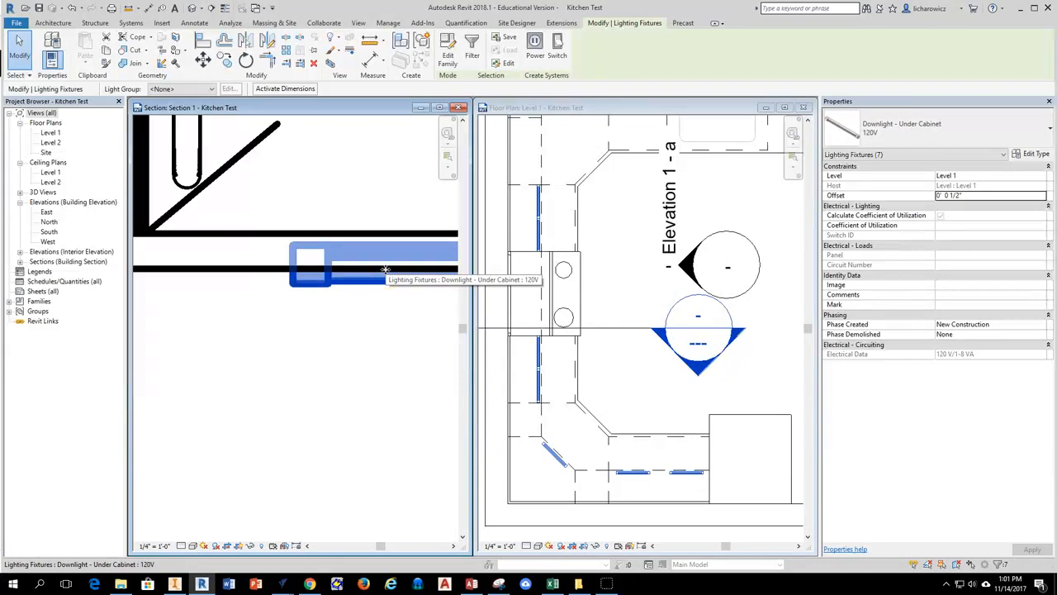
scroll(384, 275, "down", 4)
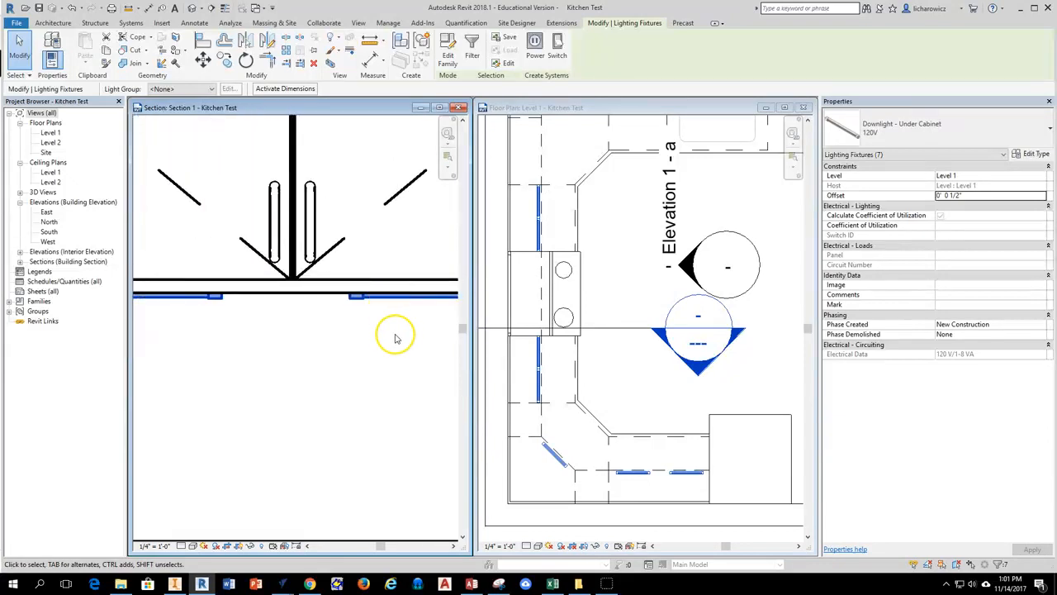
scroll(394, 338, "down", 2)
Switch to Chrome to examine the lighting in the example kitchen rendering, return to Revit and clear the selection in the Level 1 plan.
left_click(309, 584)
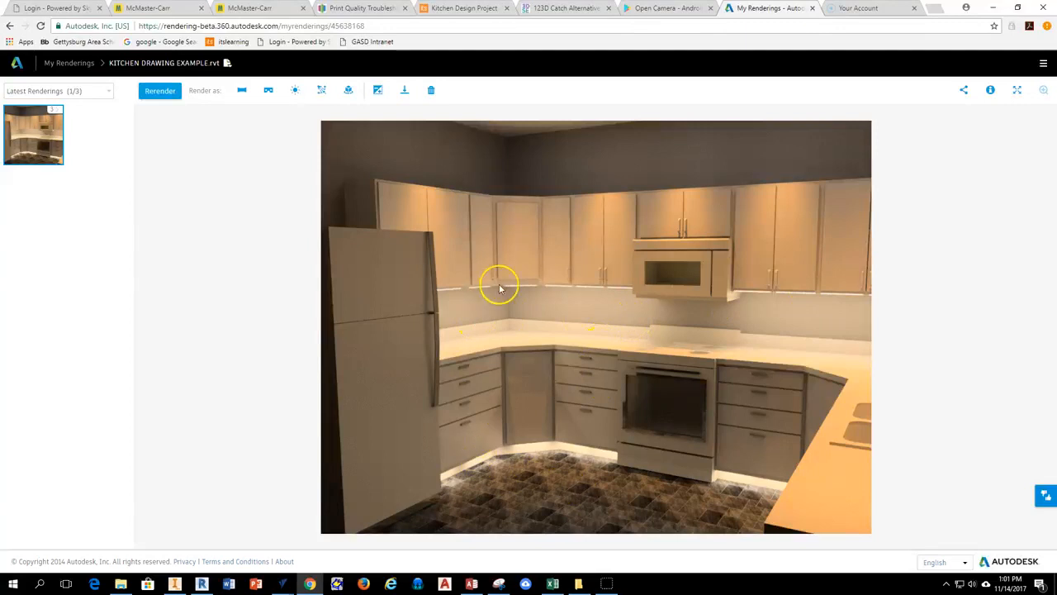
left_click(202, 584)
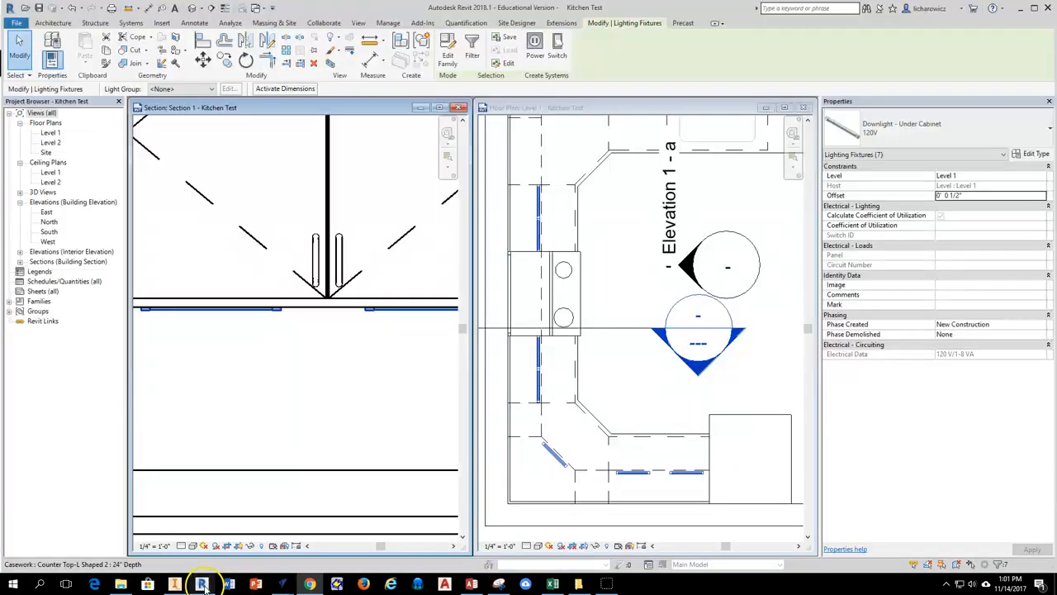
scroll(607, 380, "down", 4)
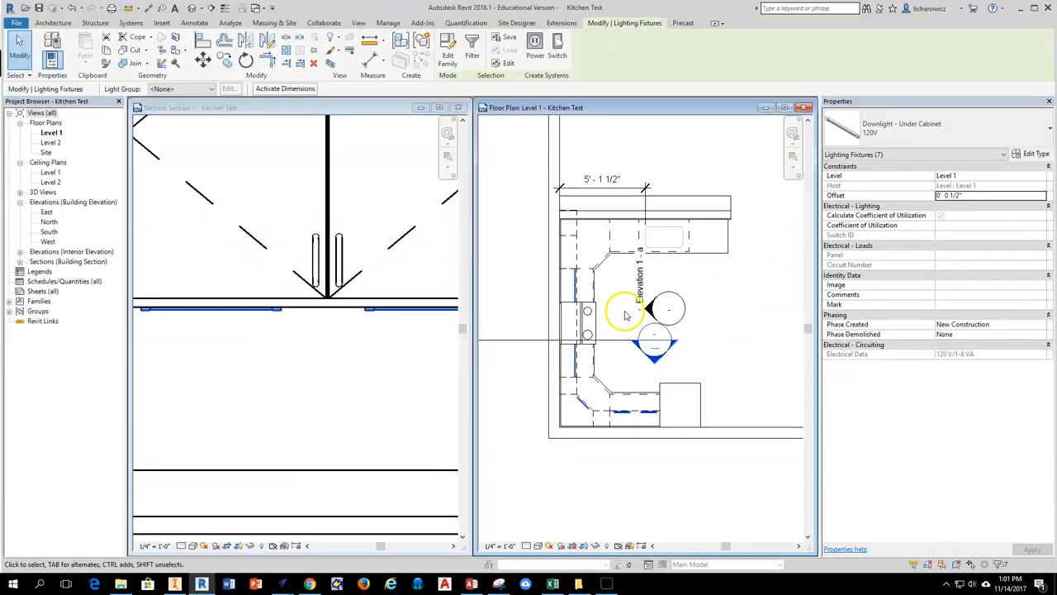
middle_click_drag(677, 303, 685, 314)
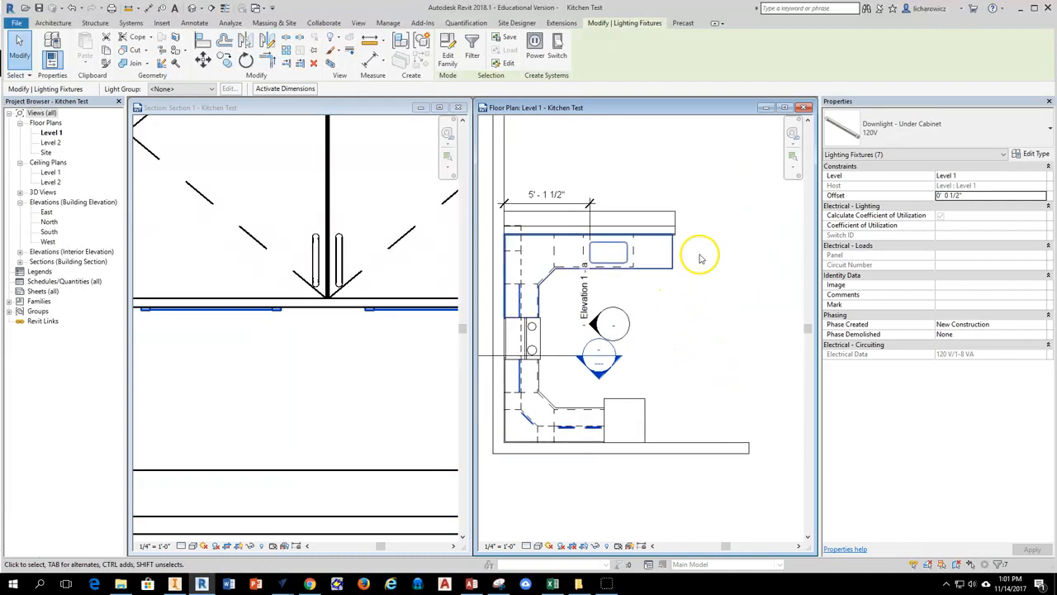
left_click(660, 346)
Copy the two lights beside the refrigerator straight out to just beyond the countertop's front edge in the Level 1 plan.
scroll(562, 428, "up", 3)
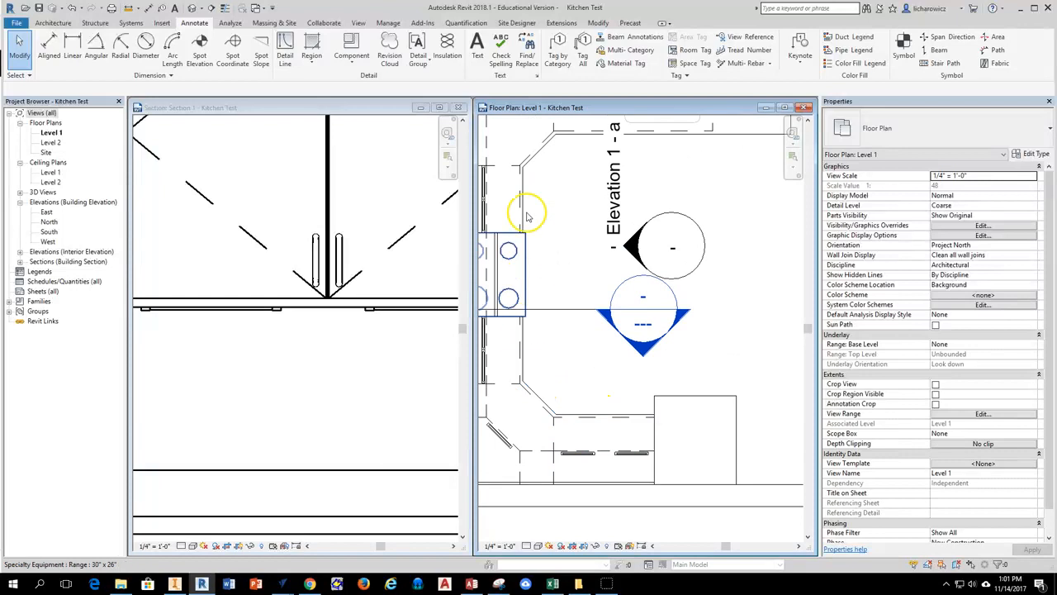
scroll(545, 274, "down", 1)
middle_click_drag(547, 274, 594, 274)
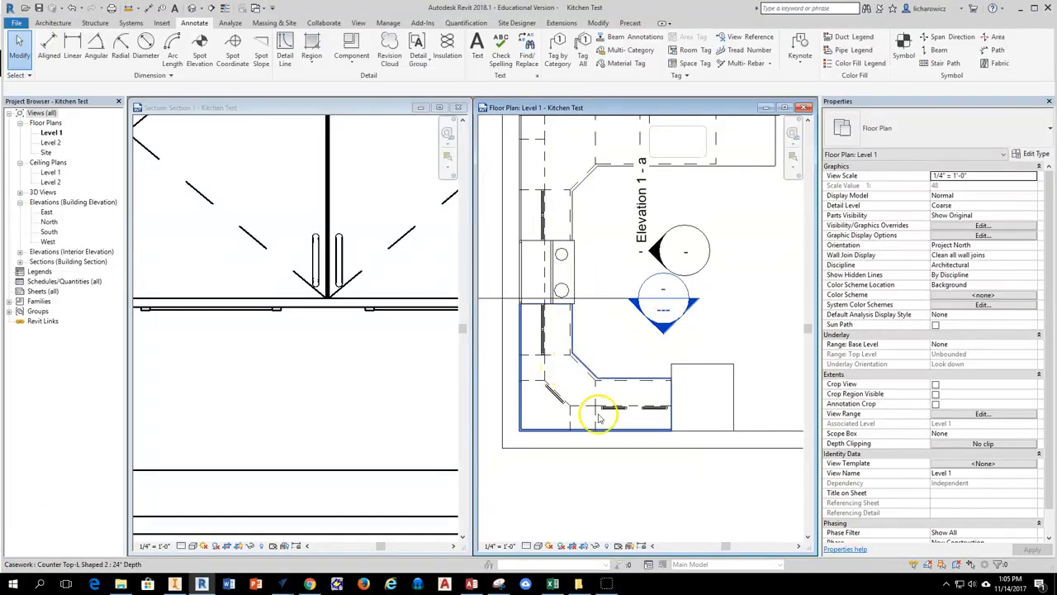
scroll(626, 405, "up", 2)
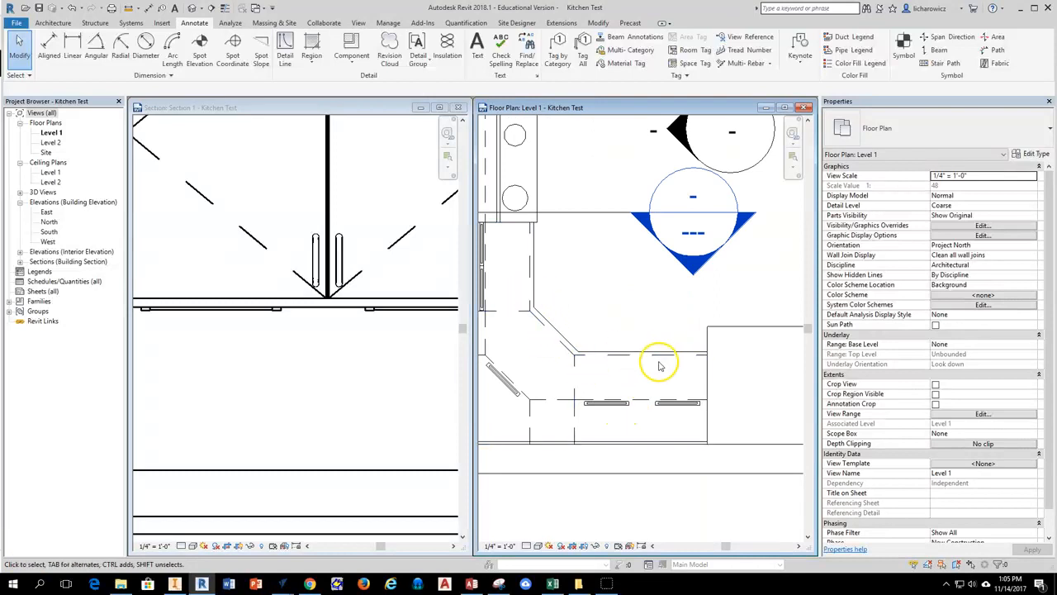
scroll(604, 397, "up", 1)
scroll(621, 423, "up", 2)
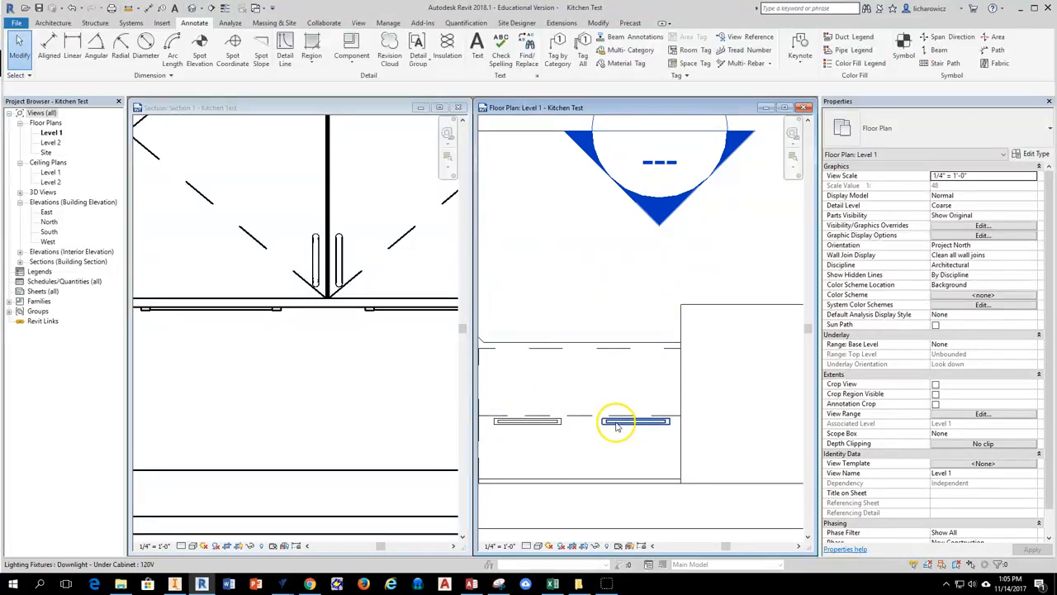
left_click(616, 426)
scroll(582, 429, "down", 2)
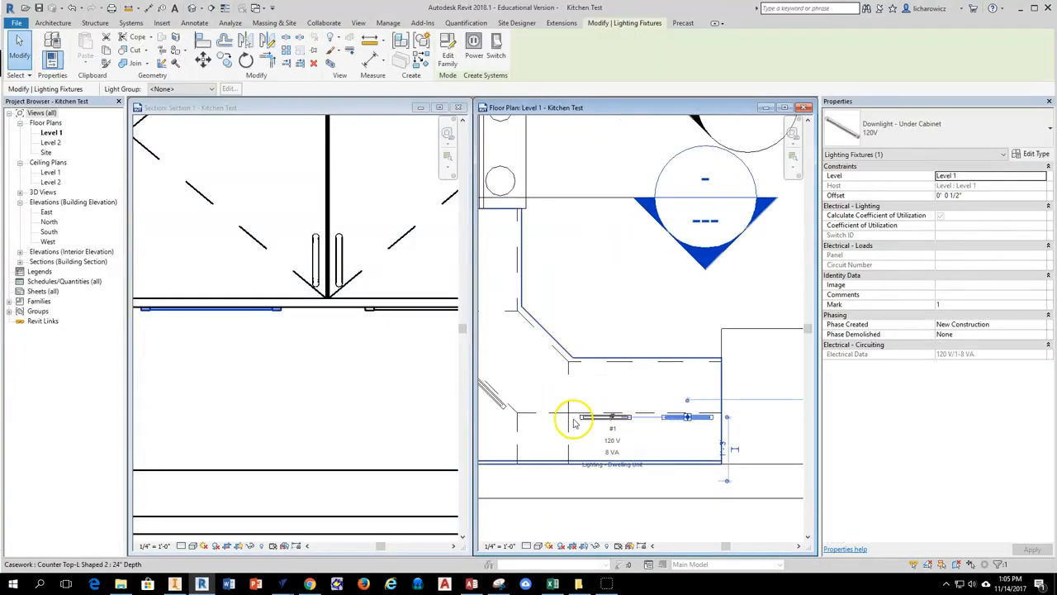
left_click(607, 417, "ctrl")
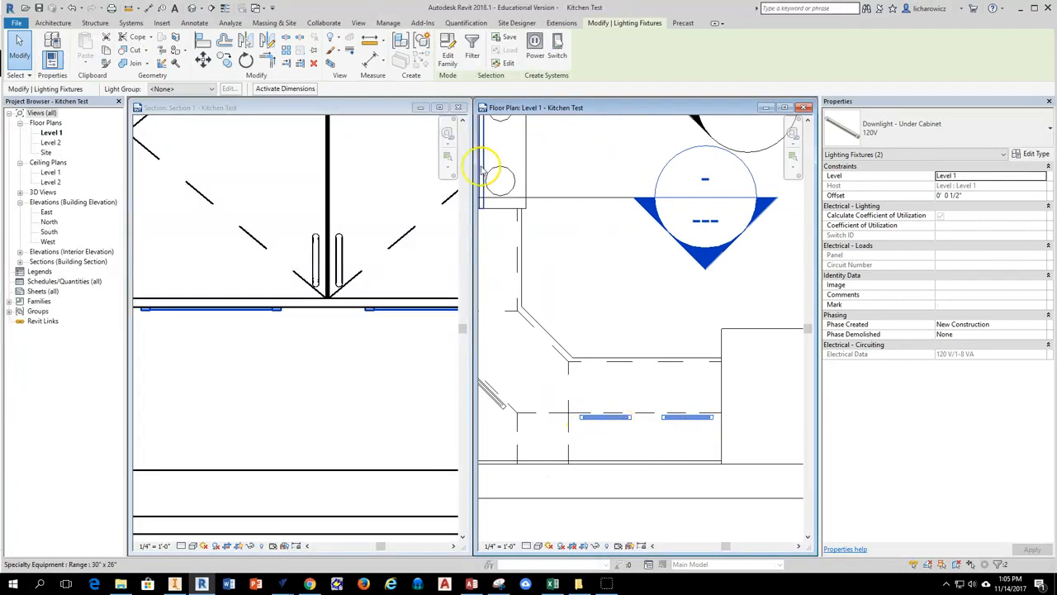
left_click(227, 64)
left_click(675, 418)
left_click(675, 333)
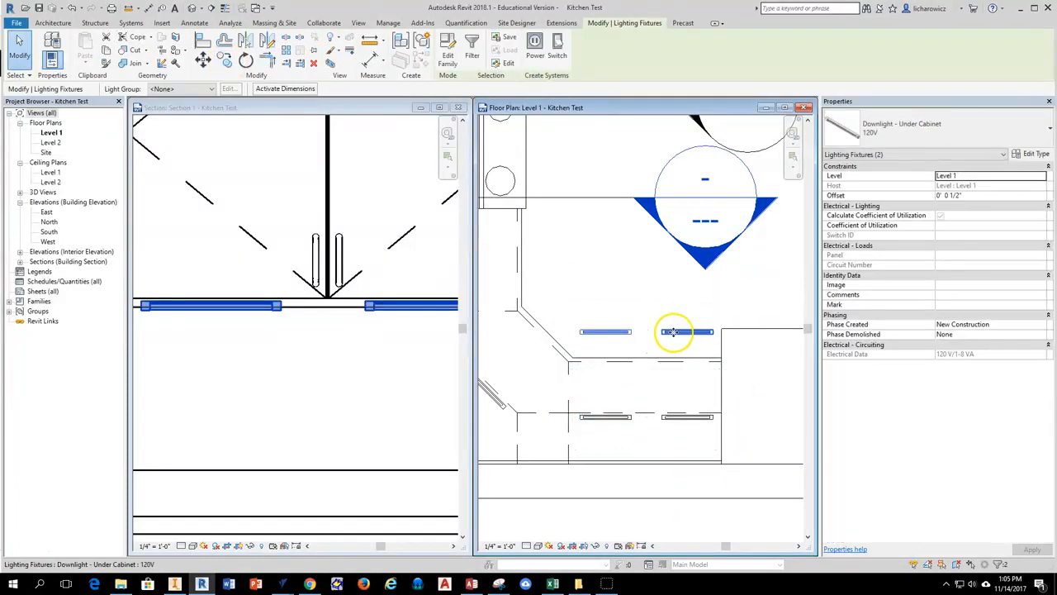
left_click(619, 339)
Copy the angled corner light diagonally outward about 1' 11" to just beyond the countertop's angled front edge.
middle_click_drag(559, 302, 617, 307)
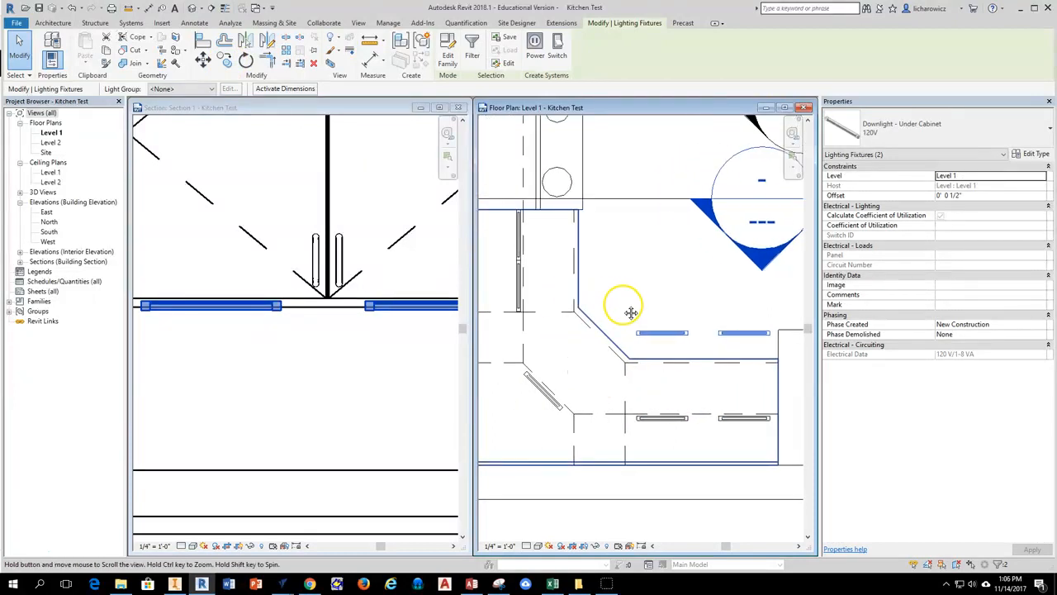
scroll(417, 328, "down", 2)
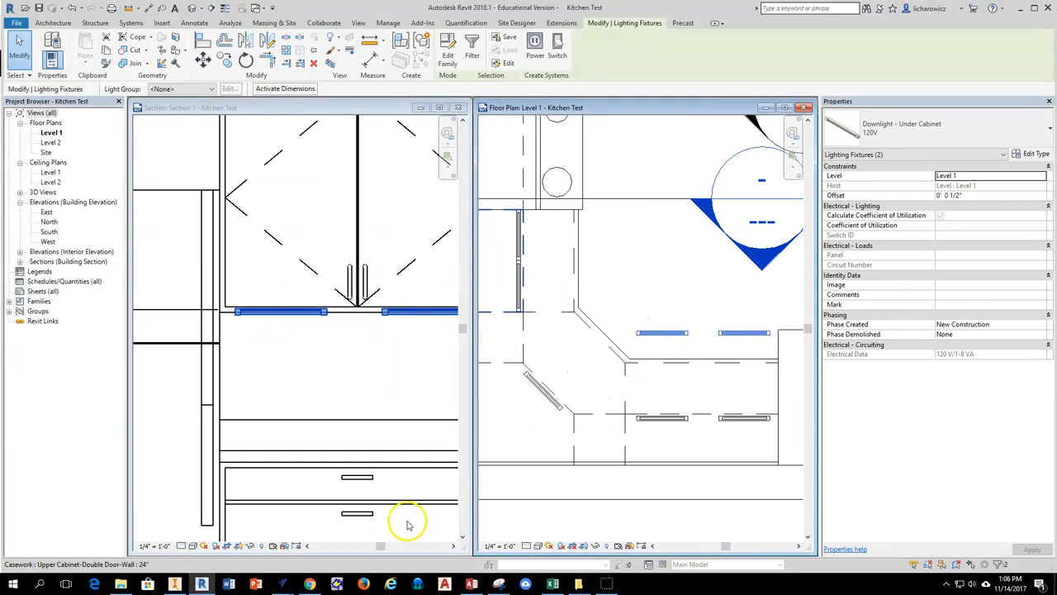
middle_click_drag(625, 301, 602, 302)
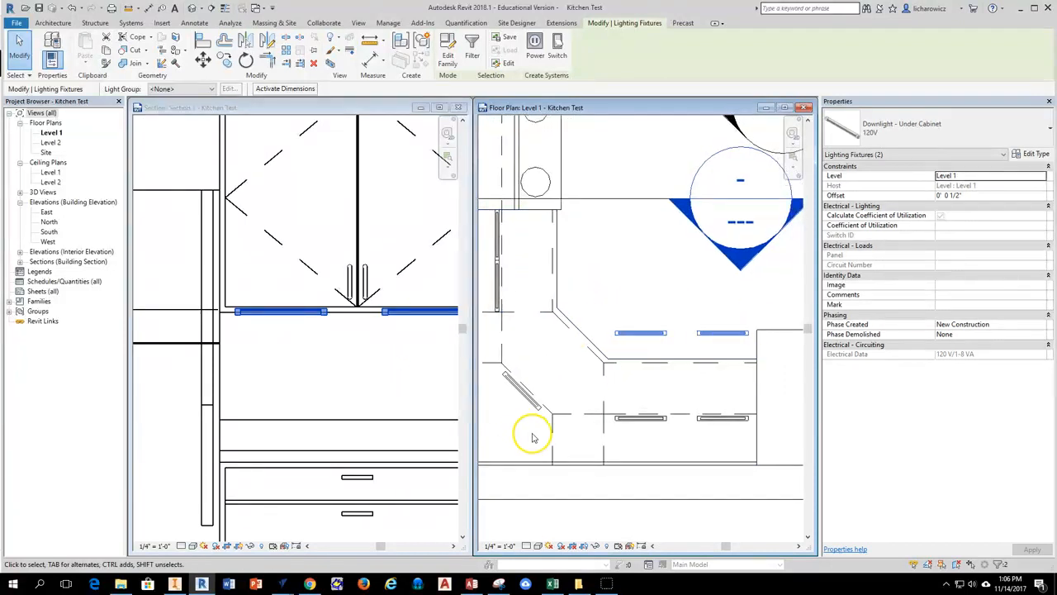
left_click(522, 390)
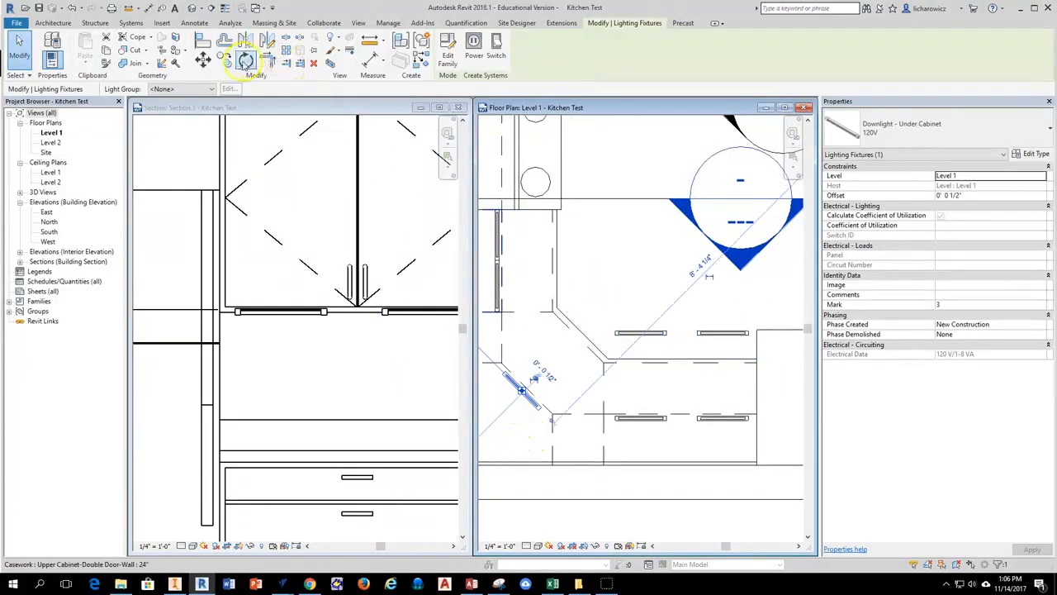
left_click(223, 60)
left_click(521, 389)
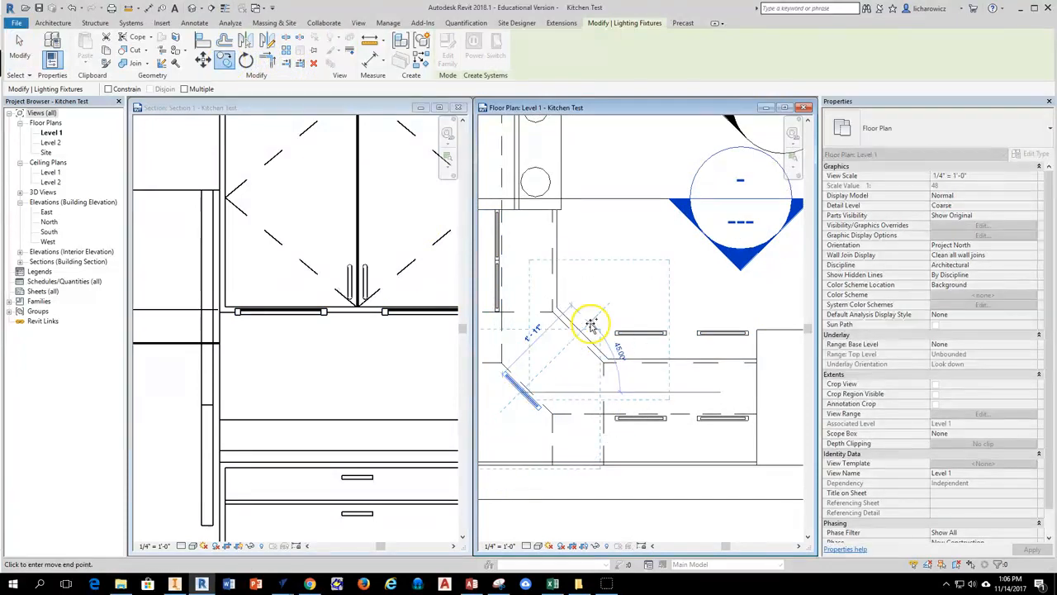
left_click(591, 325)
middle_click_drag(511, 277, 539, 328)
key("Escape")
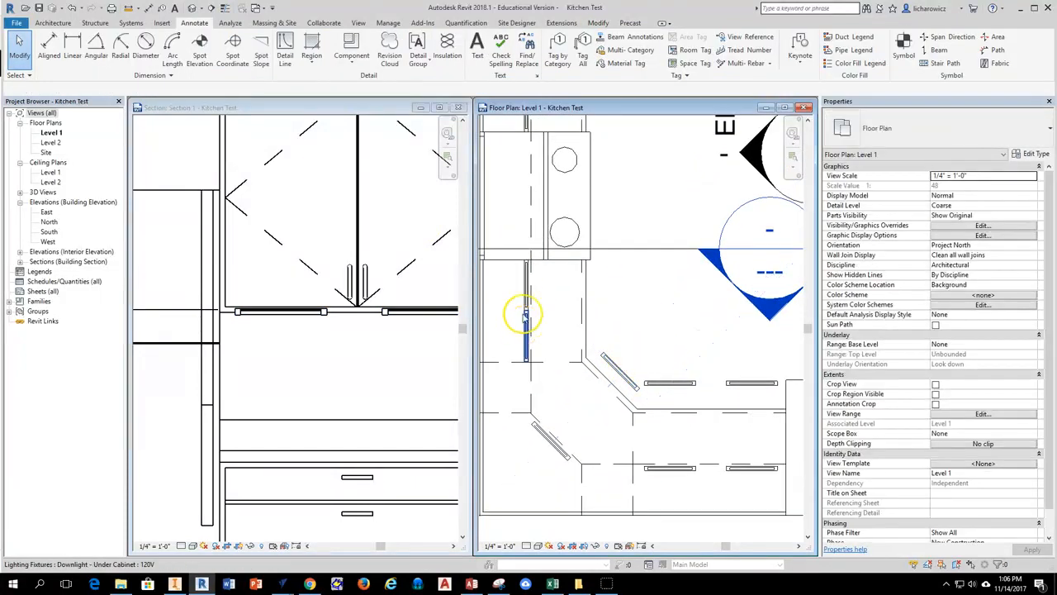
Try to copy the lights on both sides of the range toward the room, and undo the copy.
left_click(524, 316)
left_click(525, 284, "ctrl")
scroll(593, 283, "down", 2)
middle_click_drag(595, 289, 569, 365)
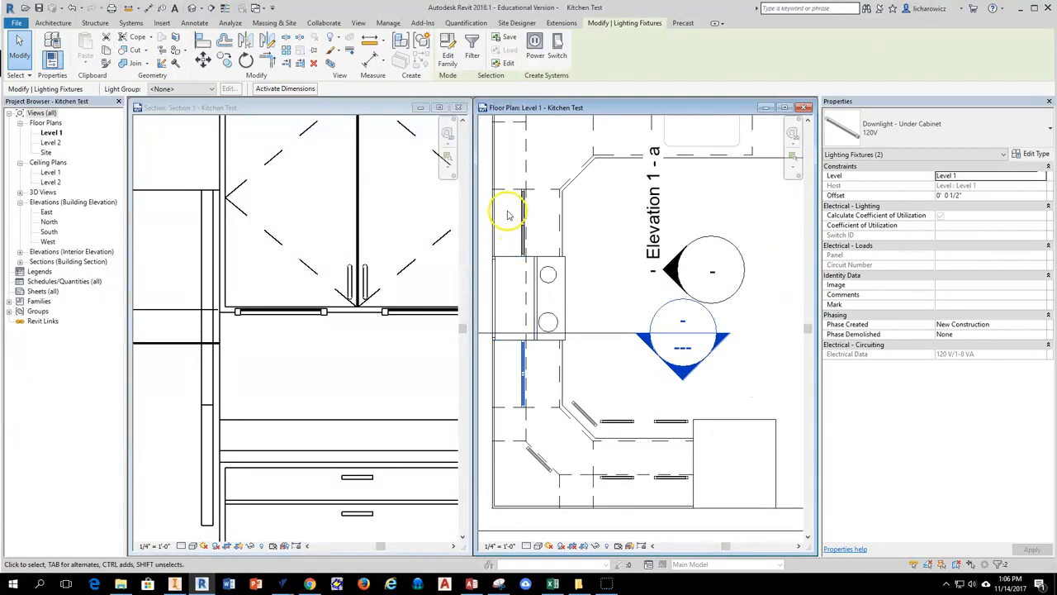
left_click(523, 234, "ctrl")
scroll(524, 231, "up", 2)
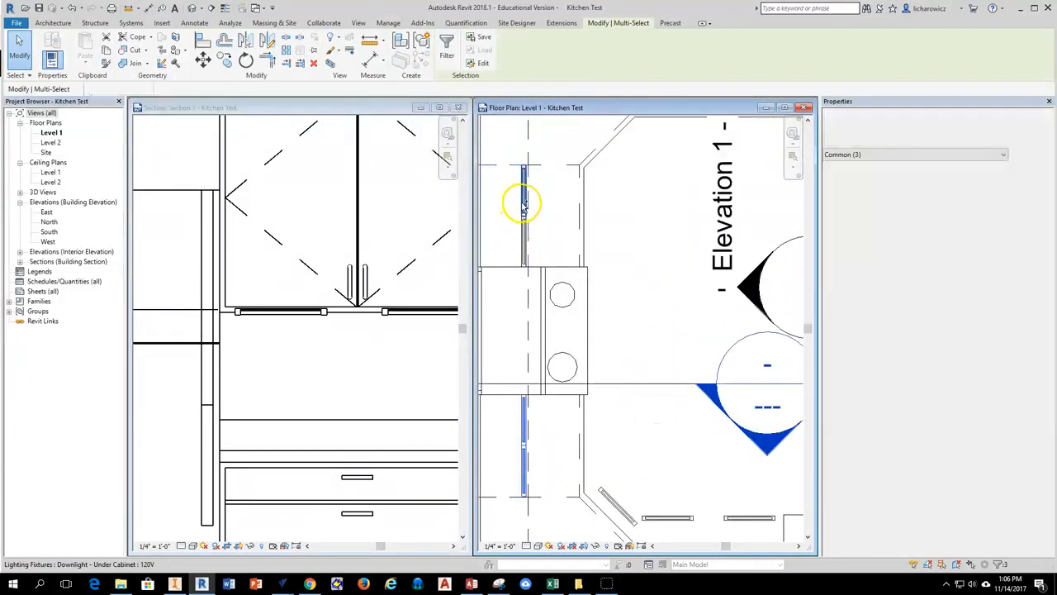
left_click(224, 59)
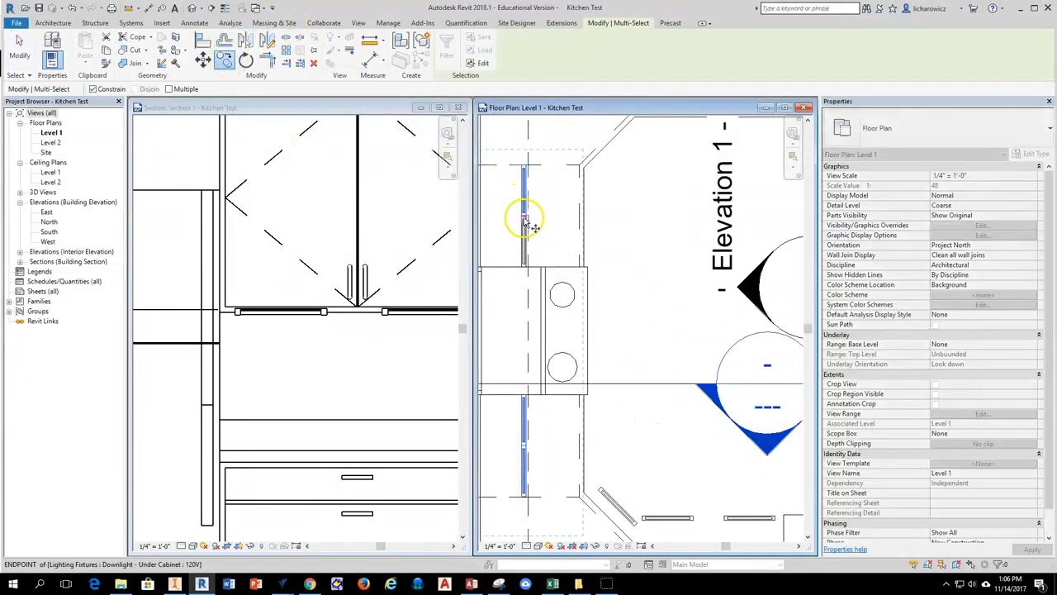
left_click(523, 215)
key("Escape")
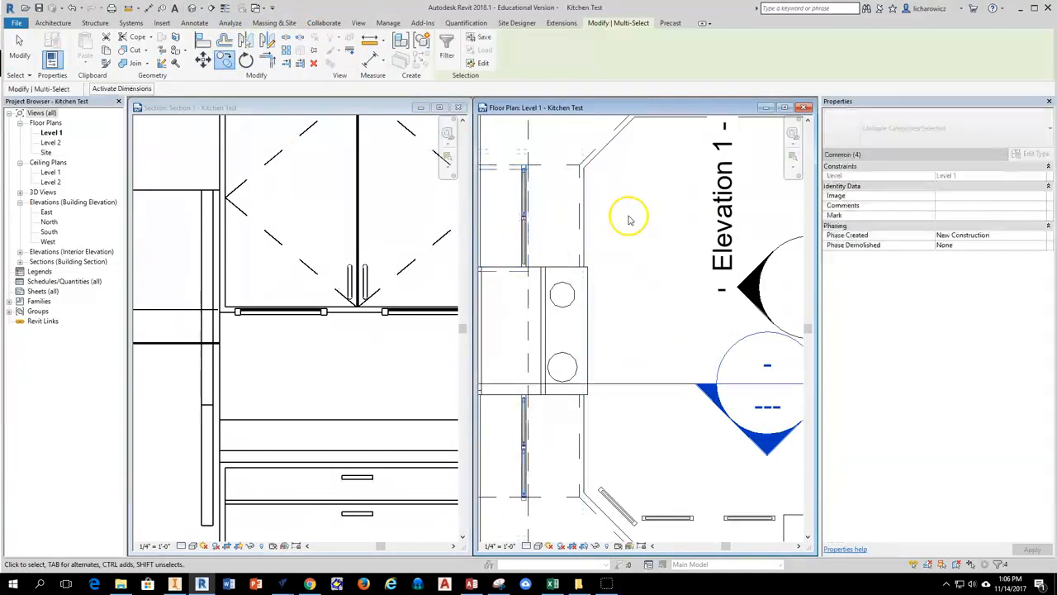
key("Escape")
scroll(551, 188, "down", 2)
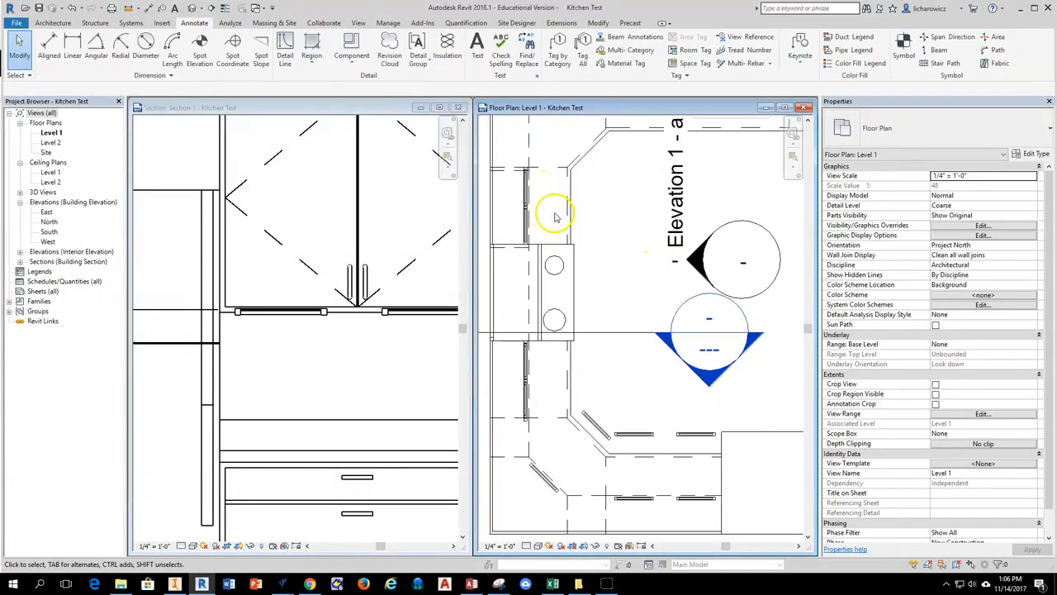
scroll(553, 213, "up", 2)
left_click(74, 8)
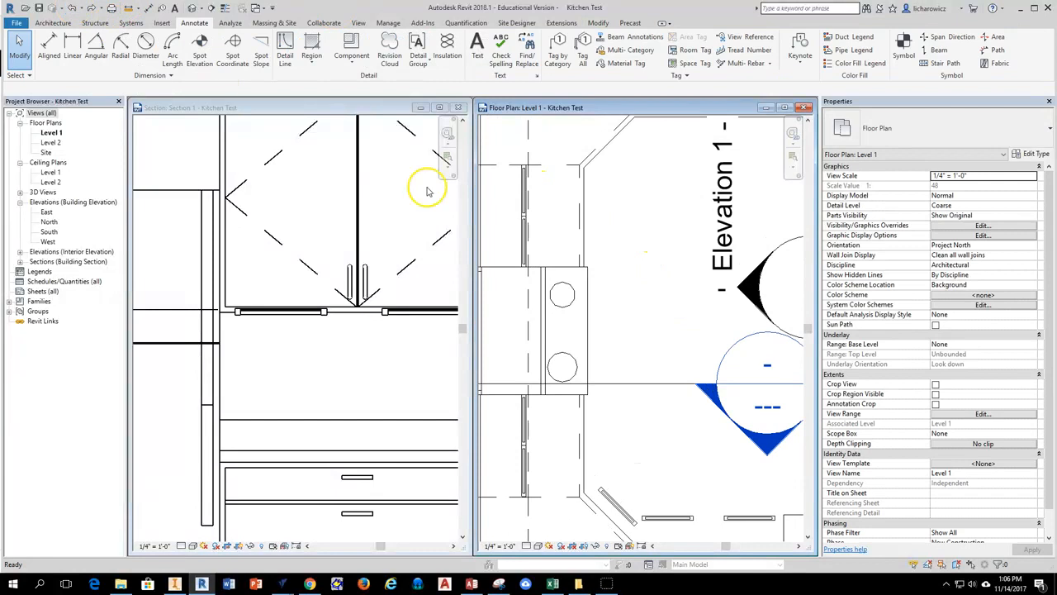
Copy the four lights on both sides of the range straight out to just beyond the countertop's front edge.
scroll(531, 189, "up", 2)
left_click(519, 273)
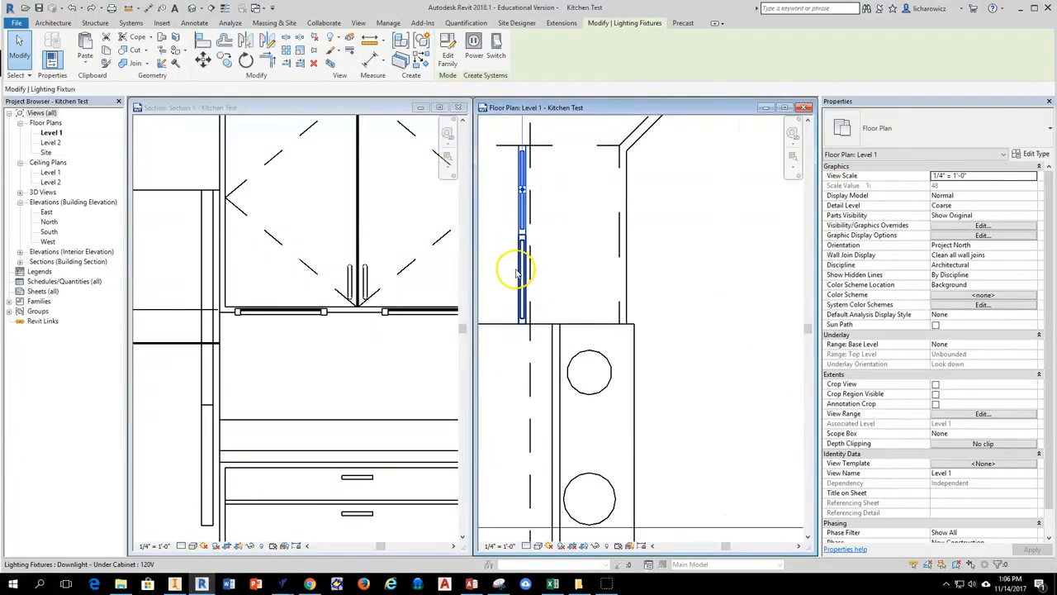
left_click(517, 271, "ctrl")
scroll(537, 258, "down", 3)
scroll(543, 348, "up", 2)
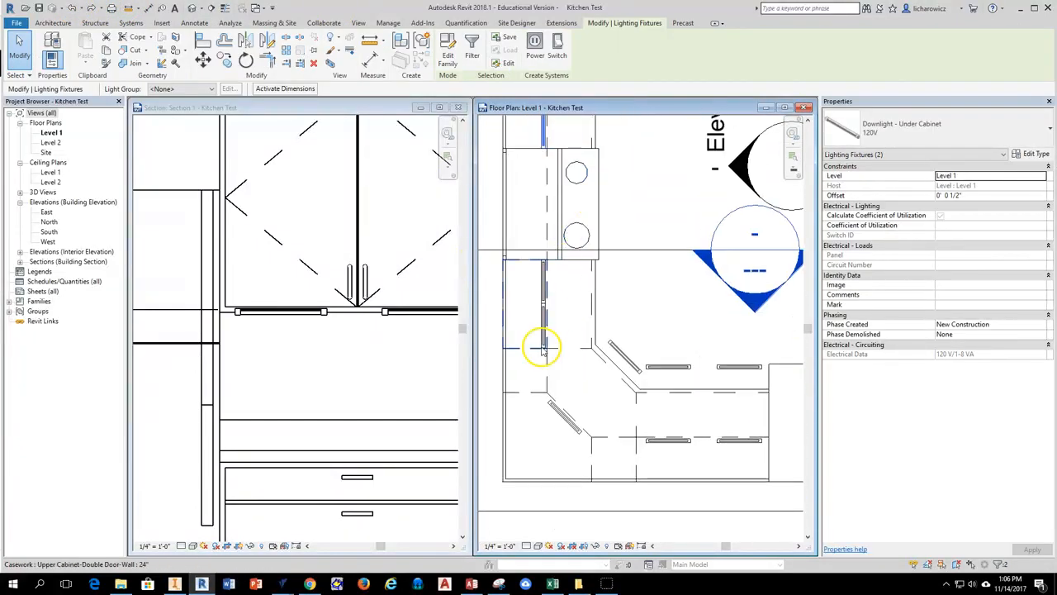
scroll(544, 324, "up", 2)
left_click(543, 312, "ctrl")
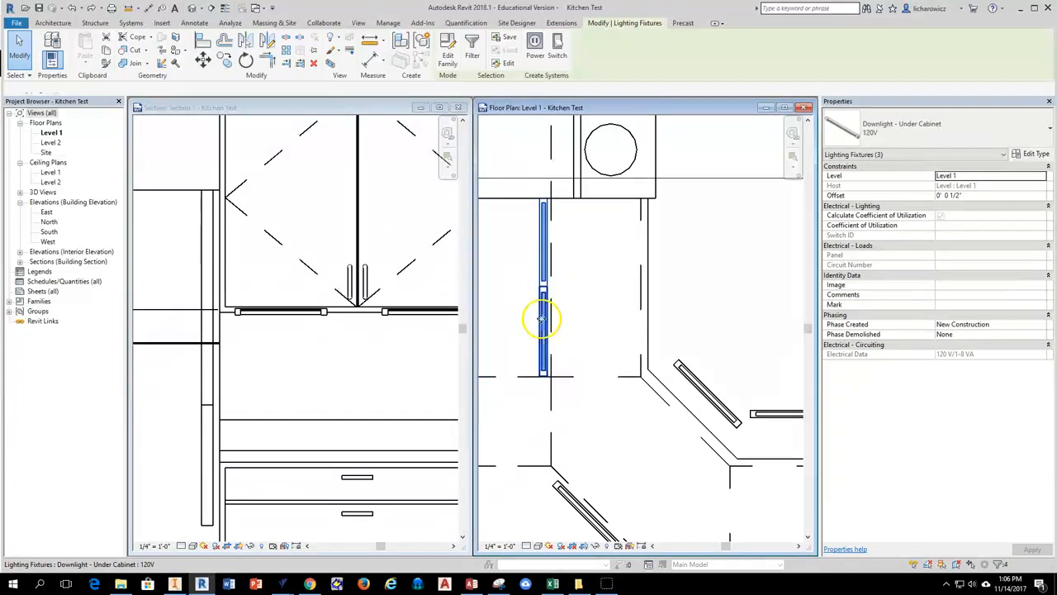
left_click(224, 59)
left_click(543, 264)
left_click(692, 287)
scroll(694, 285, "down", 4)
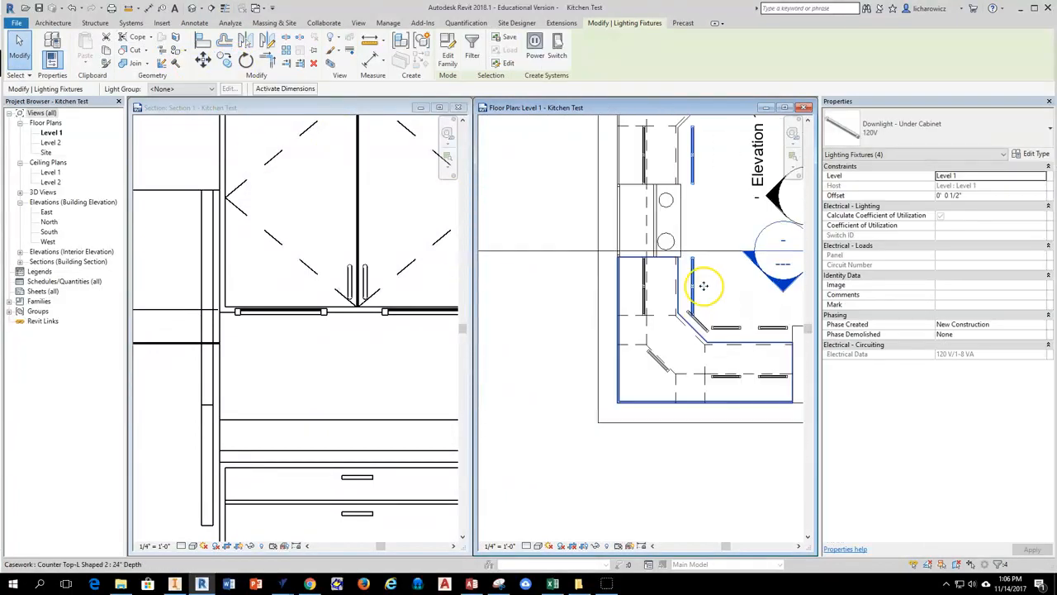
middle_click_drag(704, 286, 584, 326)
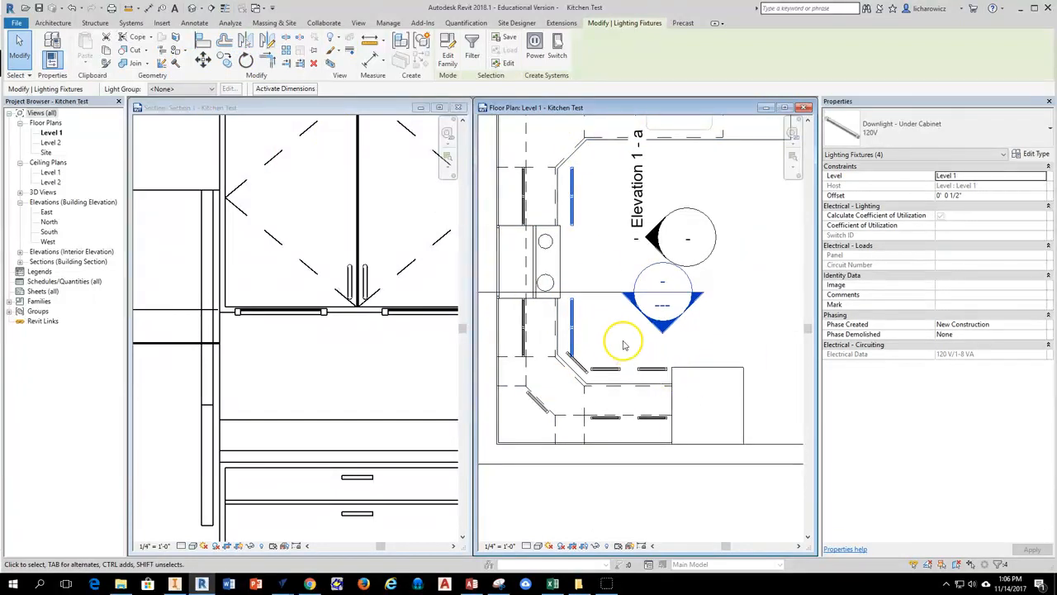
scroll(619, 348, "down", 2)
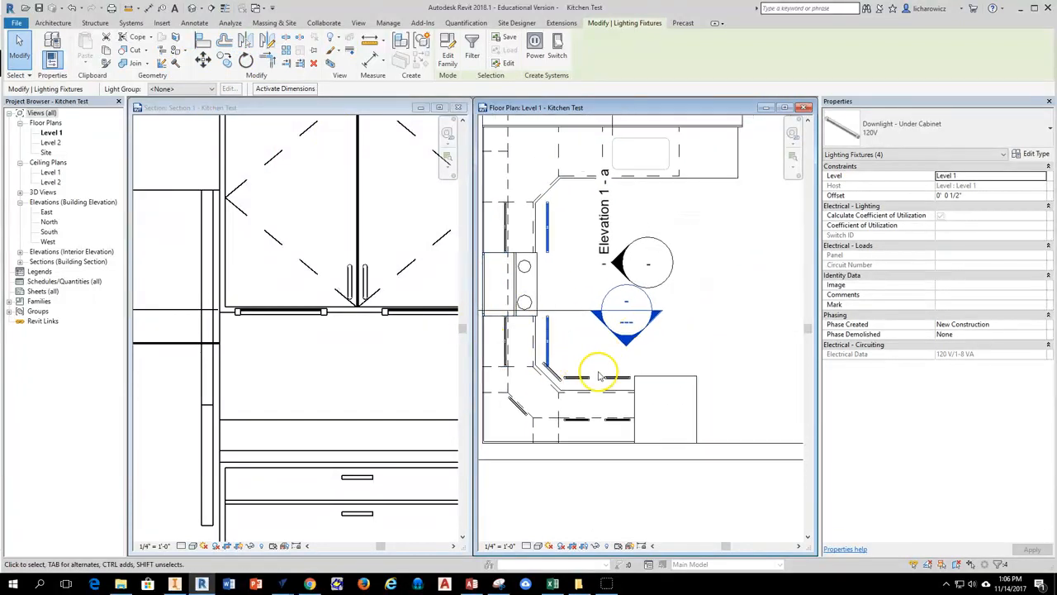
Examine the copied lights' height against the wall and base cabinets in the Section 1 view.
left_click(360, 107)
scroll(371, 283, "down", 3)
middle_click_drag(409, 282, 306, 281)
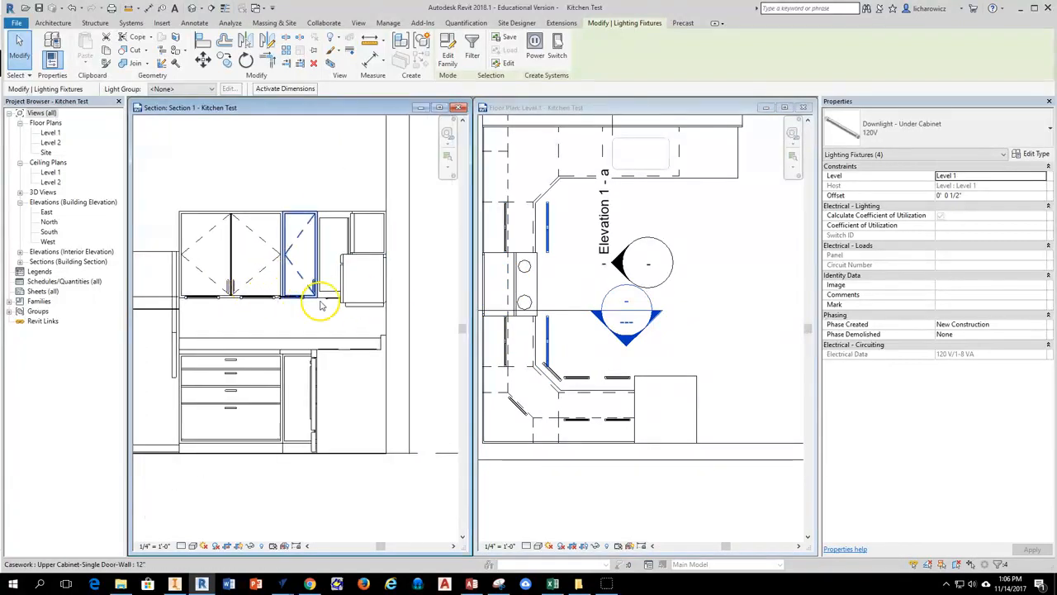
scroll(271, 300, "up", 2)
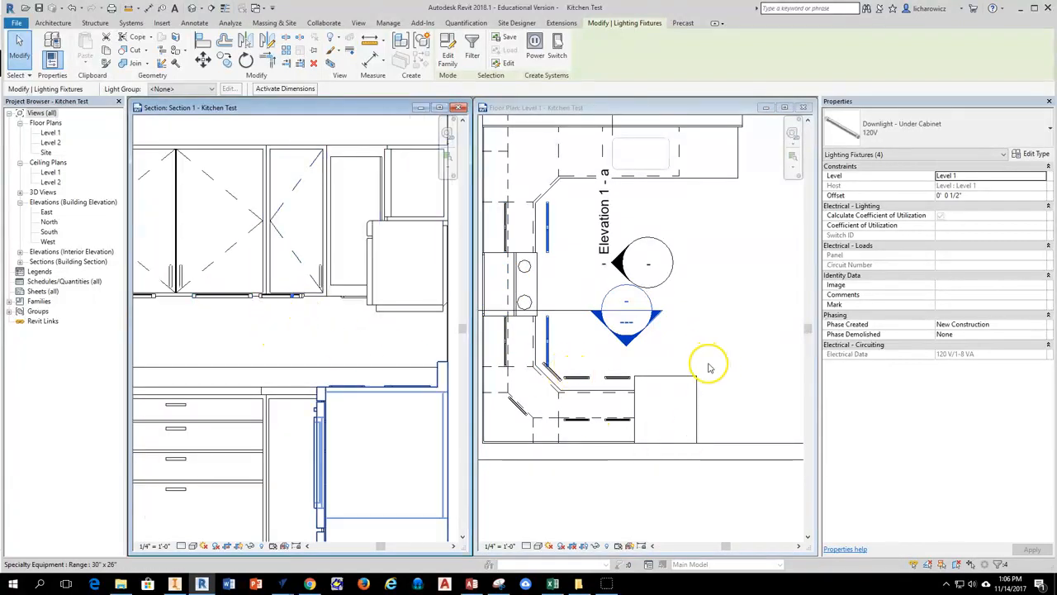
left_click(628, 107)
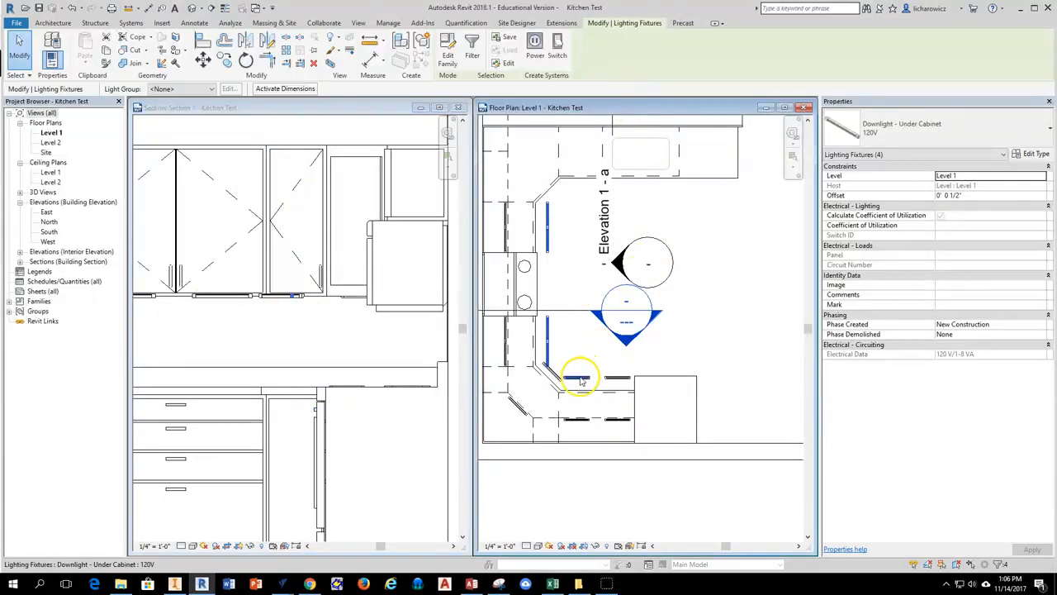
scroll(575, 374, "up", 3)
left_click(580, 380, "ctrl")
left_click(522, 372, "ctrl")
left_click(671, 382, "ctrl")
scroll(578, 338, "down", 3)
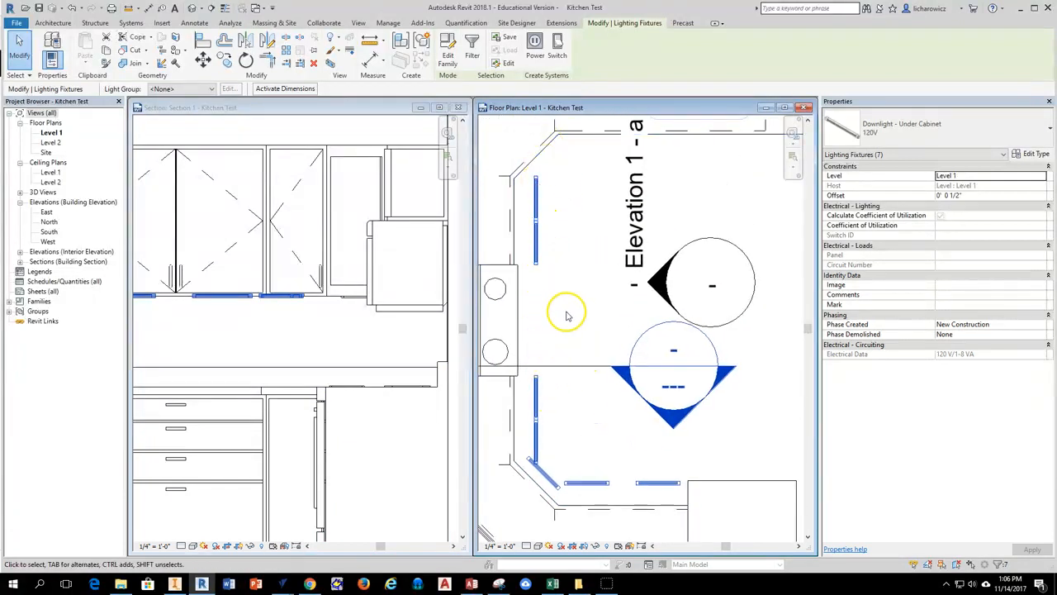
middle_click_drag(567, 314, 583, 196)
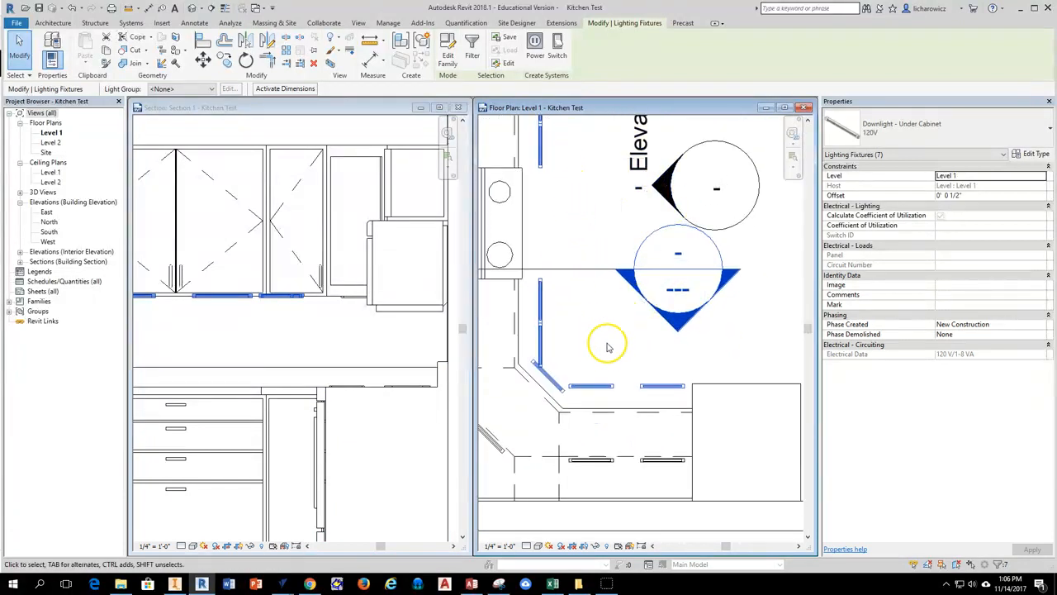
left_click(968, 217)
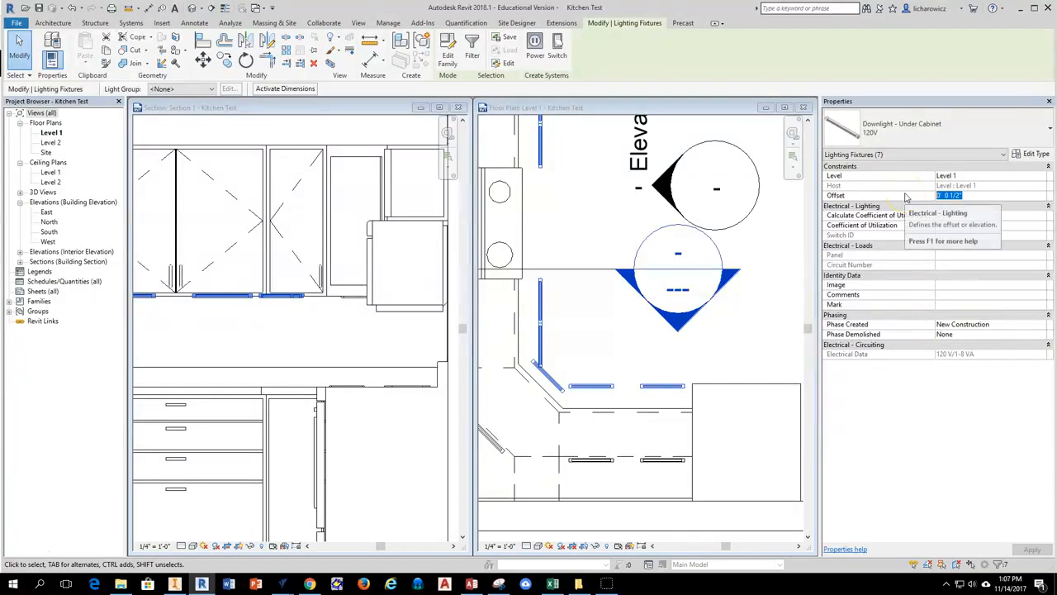
left_click(593, 347)
Add an aligned vertical dimension in Section 1 from the wall cabinet's underside to the base cabinet's underside above the toe kick, beside the existing dimension.
scroll(336, 216, "down", 2)
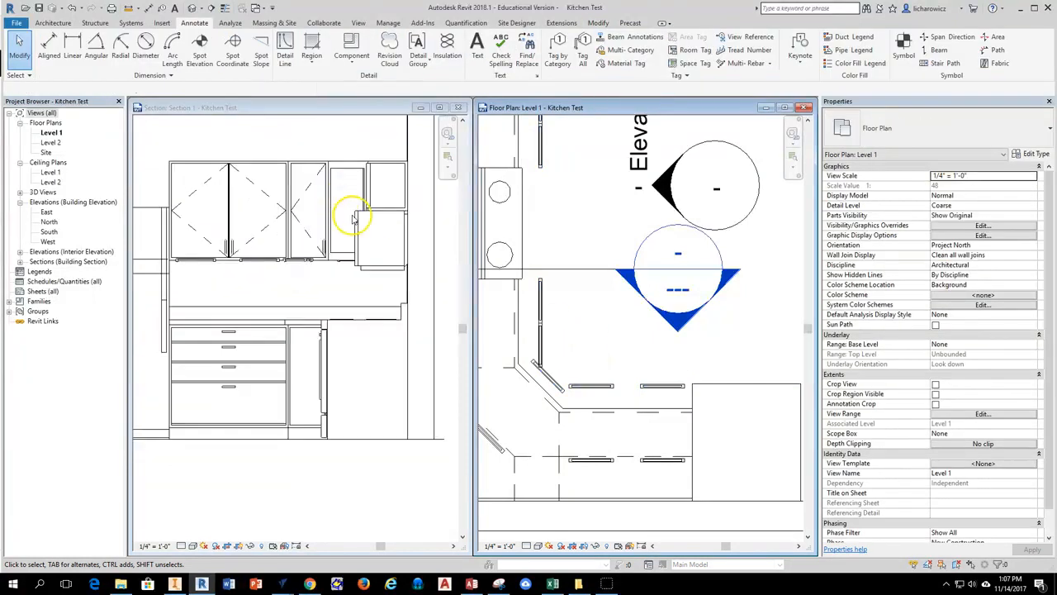
left_click(325, 265)
scroll(315, 284, "down", 1)
middle_click_drag(291, 291, 317, 278)
scroll(384, 283, "up", 1)
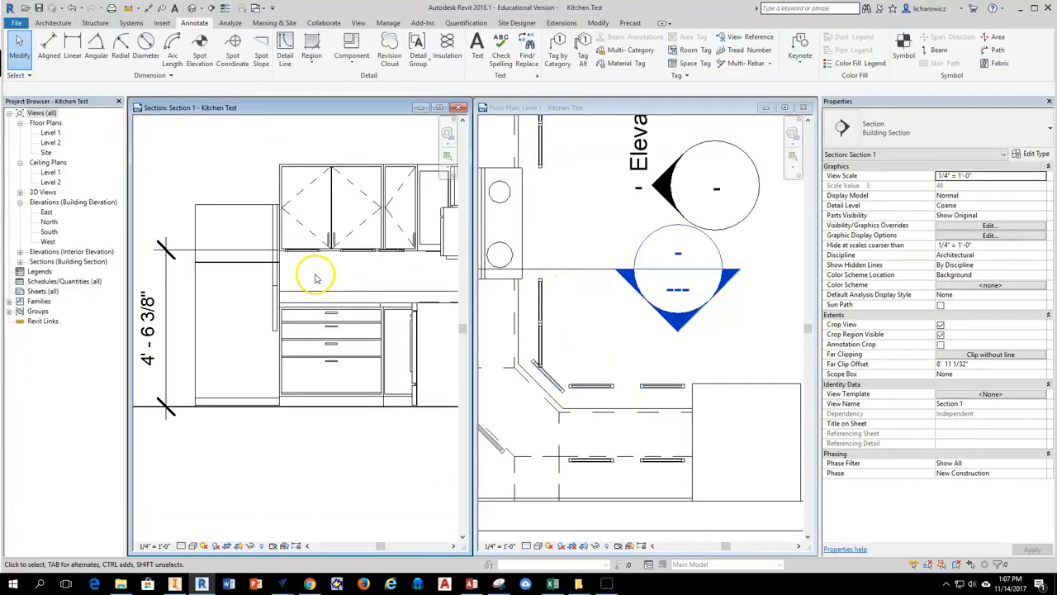
left_click(49, 43)
scroll(318, 256, "up", 4)
scroll(329, 263, "up", 1)
left_click(371, 263)
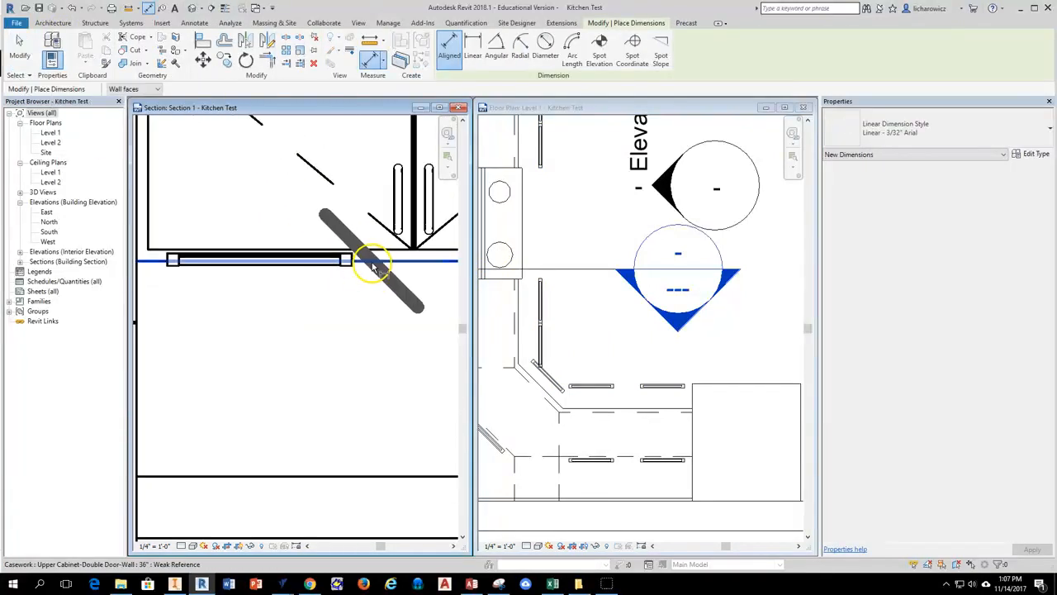
scroll(371, 265, "down", 4)
scroll(330, 371, "up", 5)
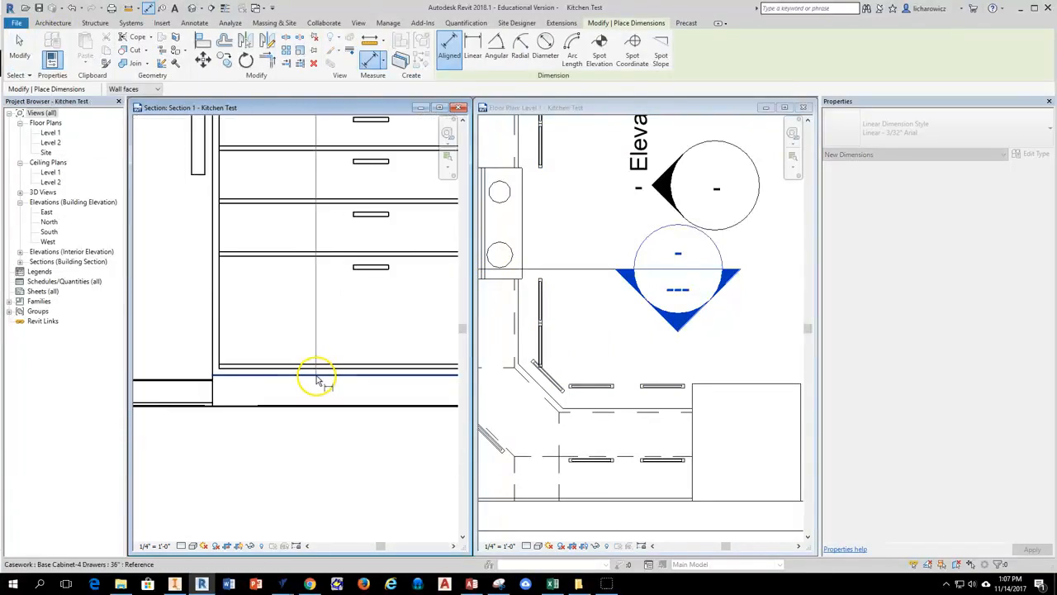
left_click(326, 382)
scroll(322, 364, "down", 5)
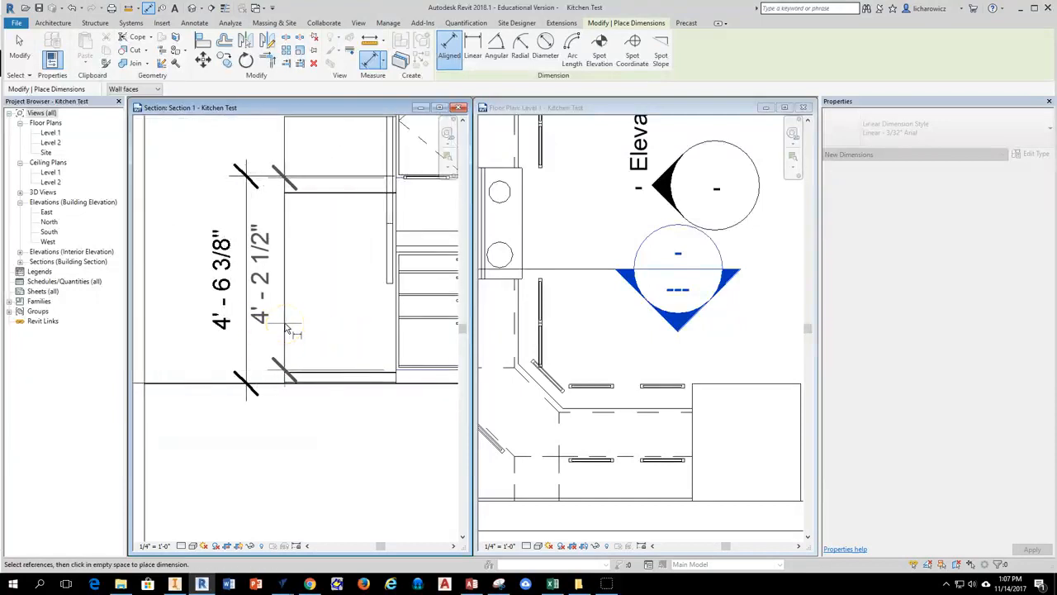
left_click(287, 329)
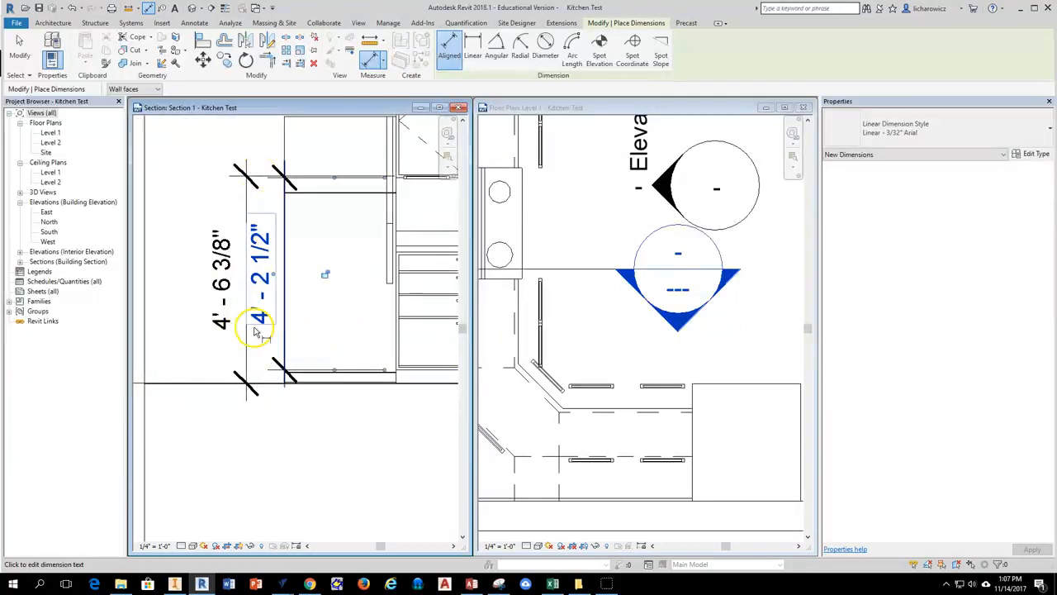
scroll(330, 302, "down", 2)
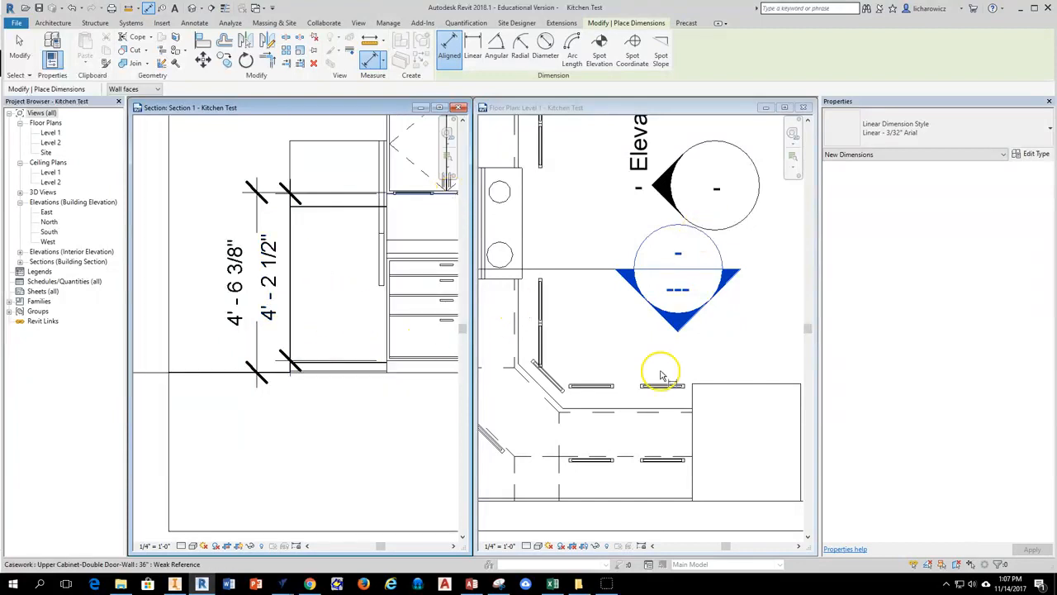
Set the offset of six copied lights along the countertop's front edge to -4' 2", leaving out the one nearest the refrigerator.
scroll(605, 342, "down", 2)
key("Escape")
key("Escape")
left_click(603, 363)
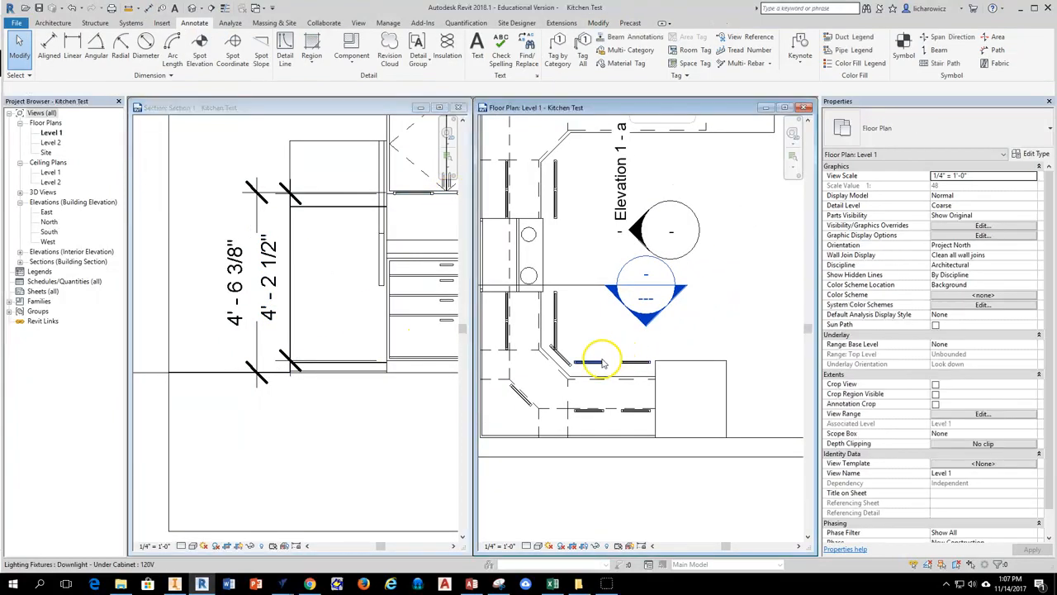
left_click(570, 362)
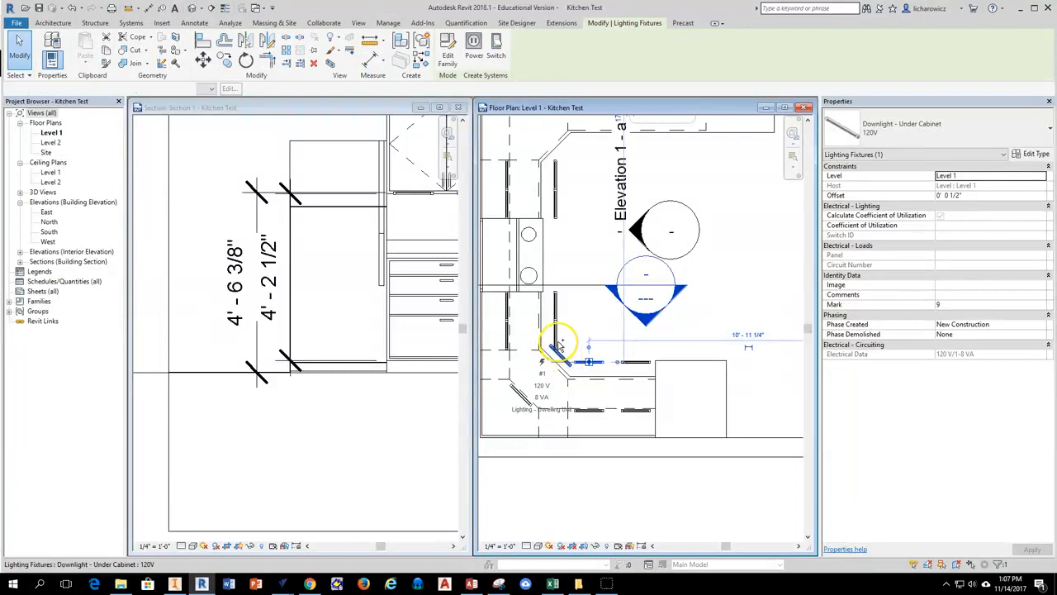
left_click(558, 211, "ctrl")
left_click(559, 183, "ctrl")
left_click(962, 196)
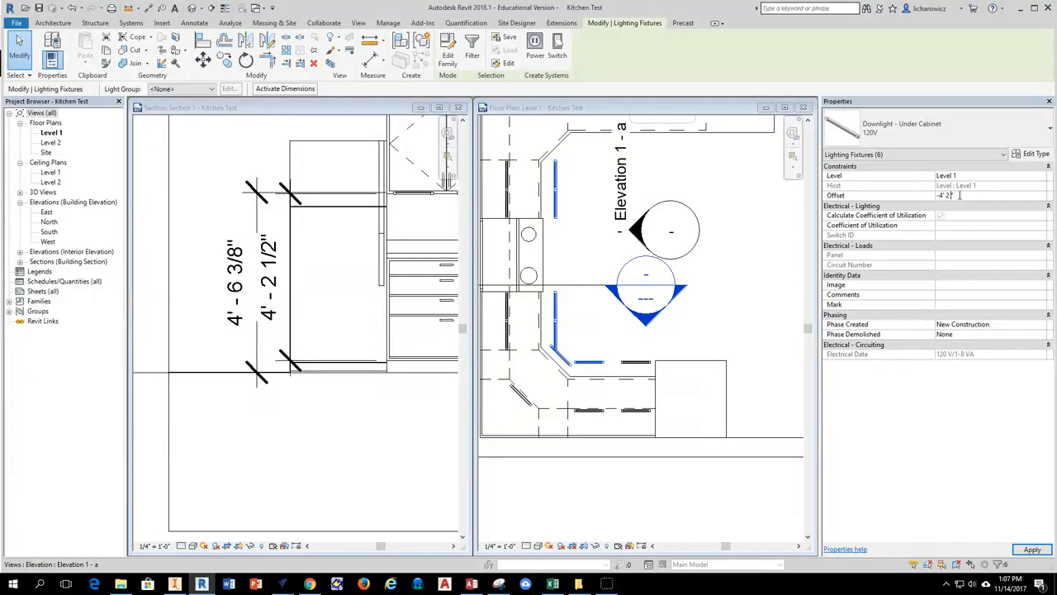
left_click(766, 280)
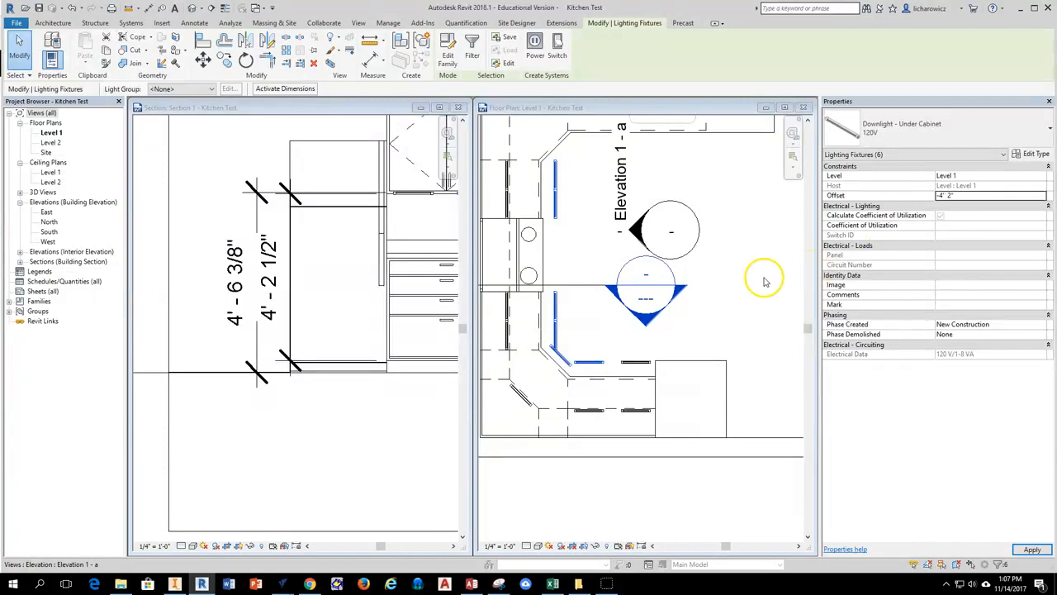
left_click(719, 309)
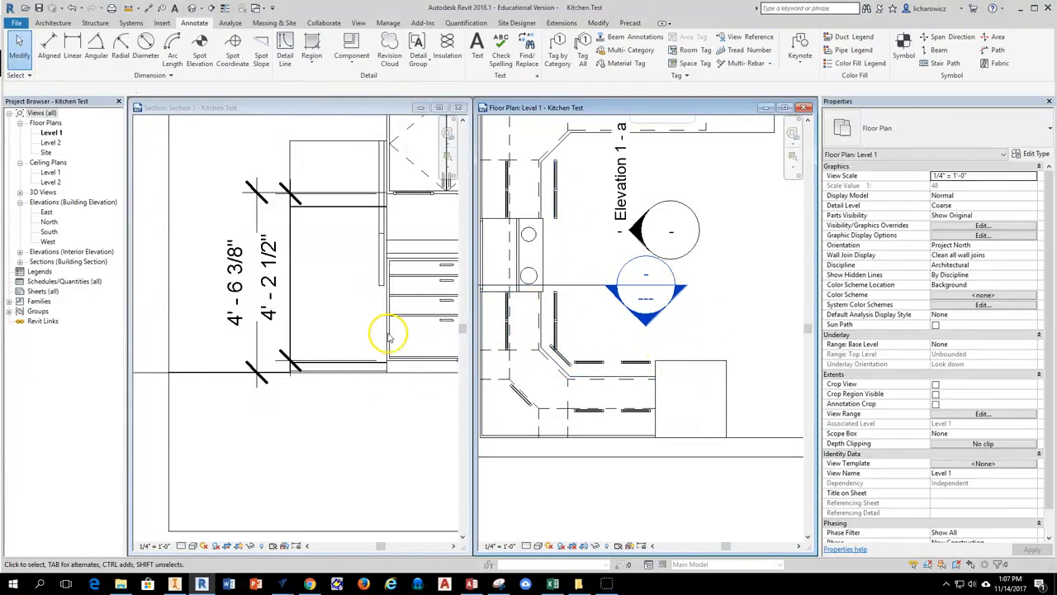
Check the position of the six lowered lights against the base cabinets in the Section 1 view.
scroll(372, 329, "down", 1)
left_click(347, 312)
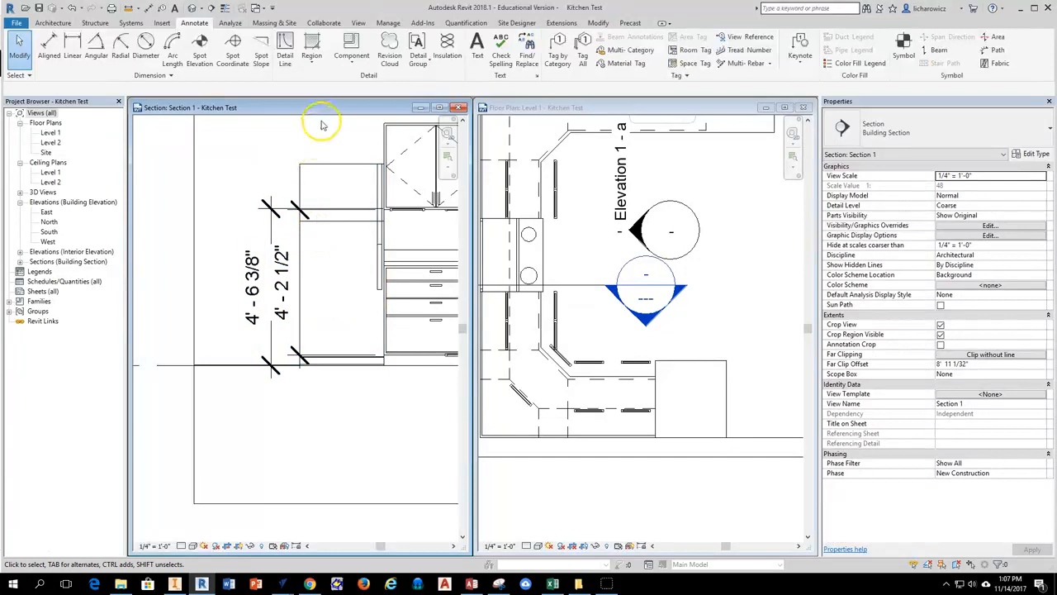
scroll(267, 273, "down", 1)
scroll(288, 366, "up", 4)
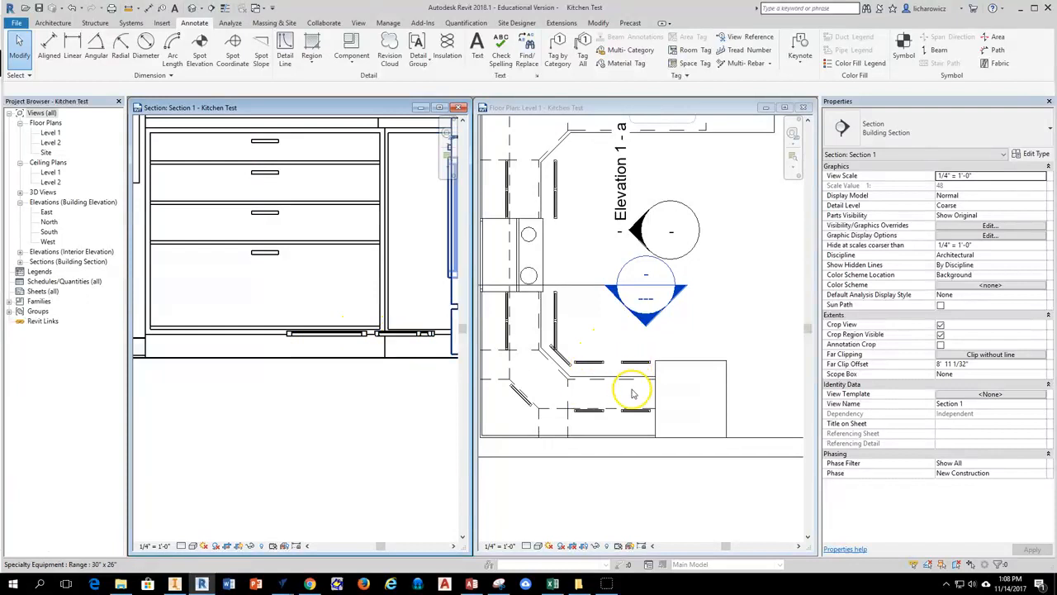
scroll(318, 243, "down", 5)
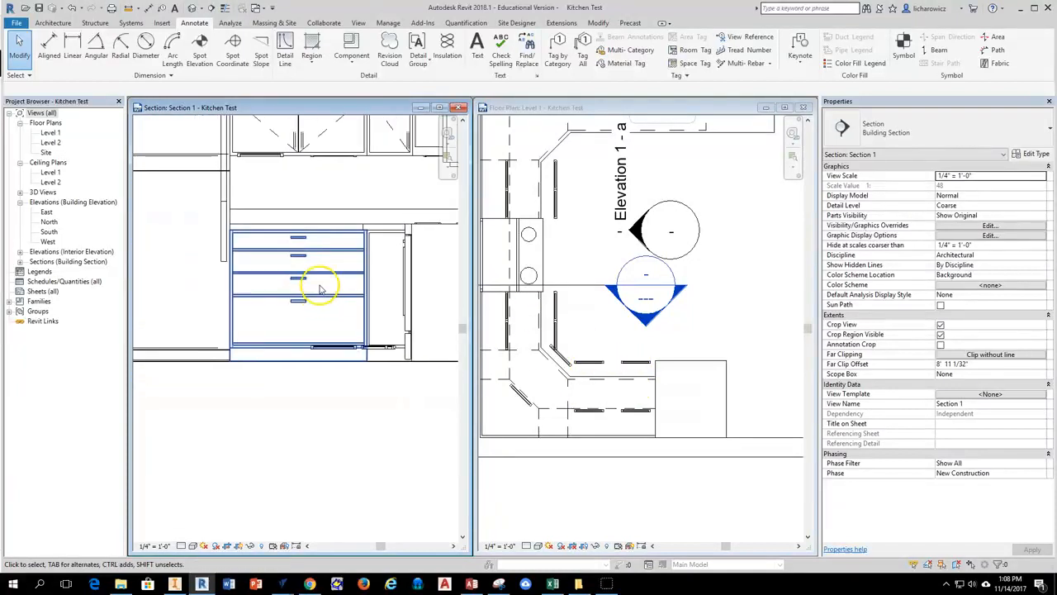
Set the offset of the copied light nearest the refrigerator to 4' 2" in the Level 1 plan.
left_click(661, 351)
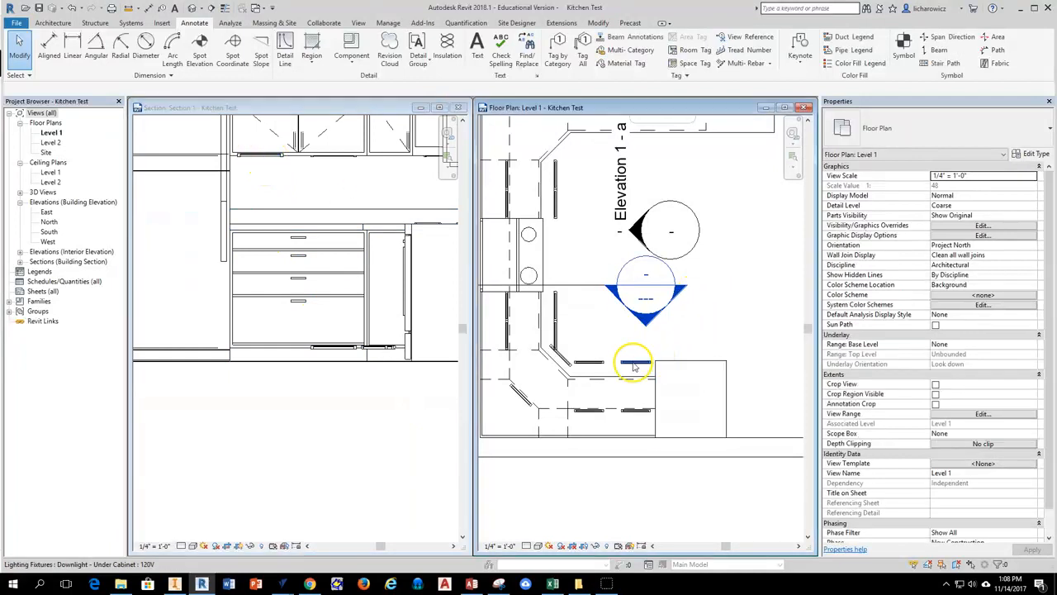
left_click(634, 363)
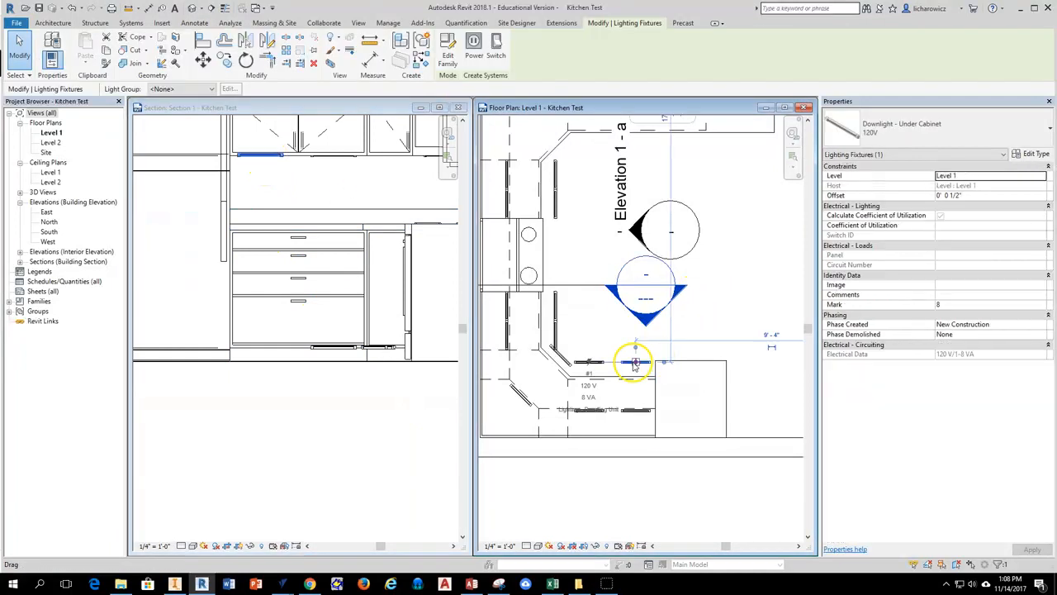
left_click(956, 196)
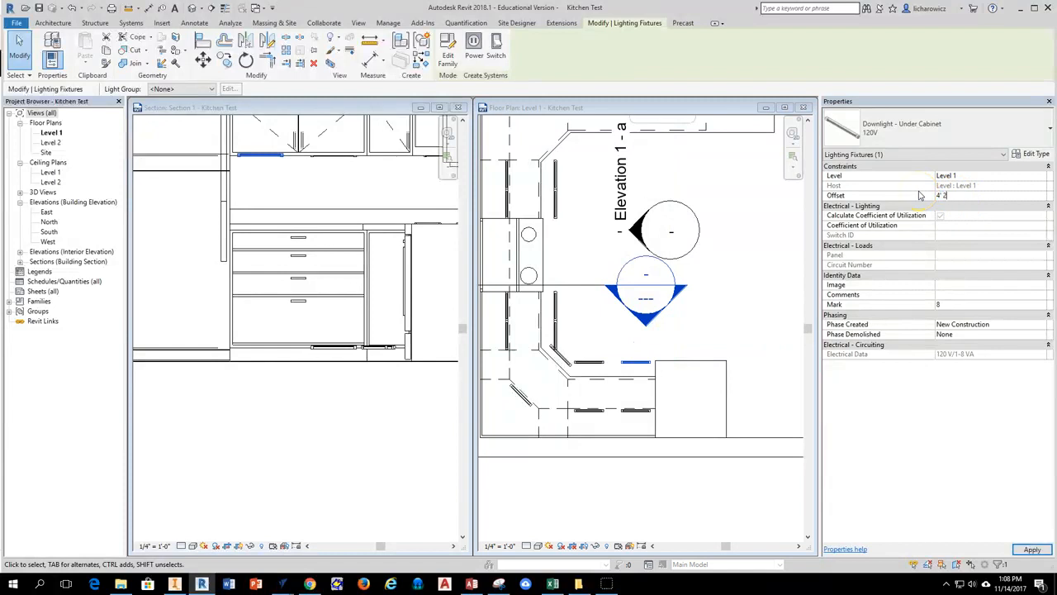
left_click(656, 266)
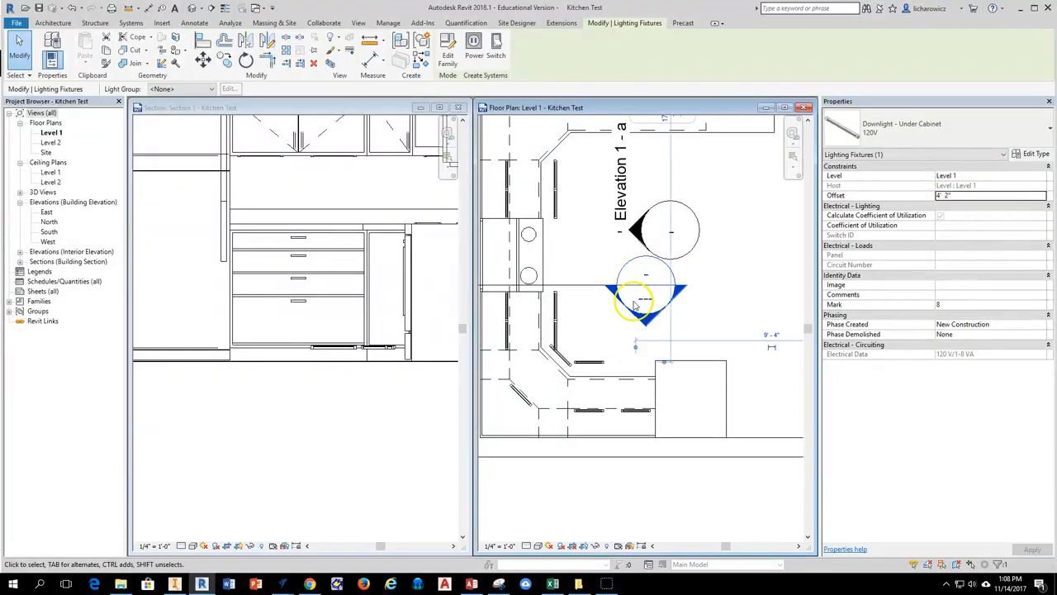
left_click(715, 295)
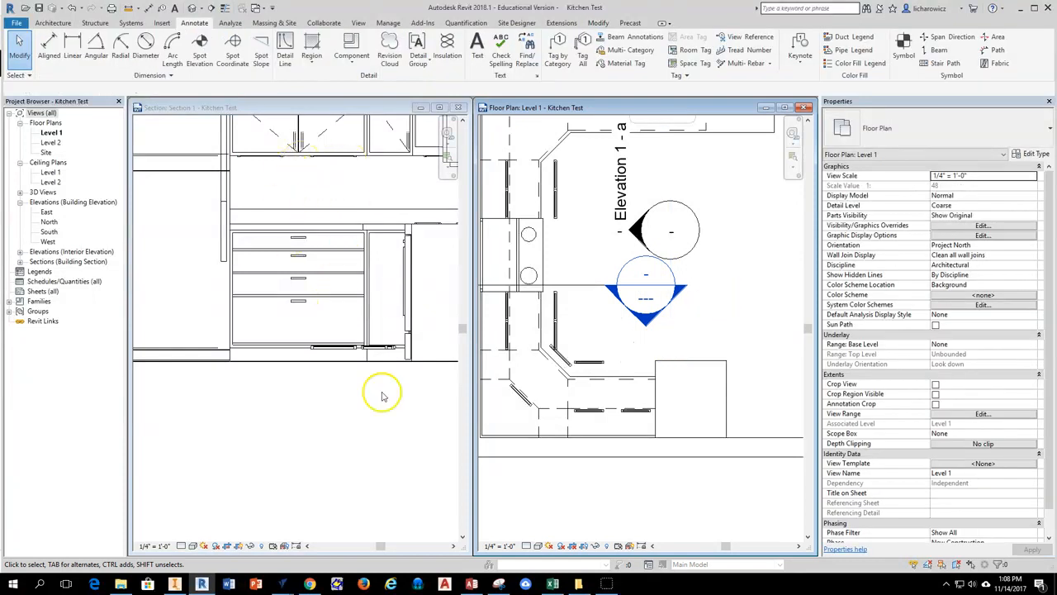
Move the remaining lowered light on the refrigerator run back about 8 inches, just inside the countertop's front edge in the Level 1 plan.
left_click(589, 363)
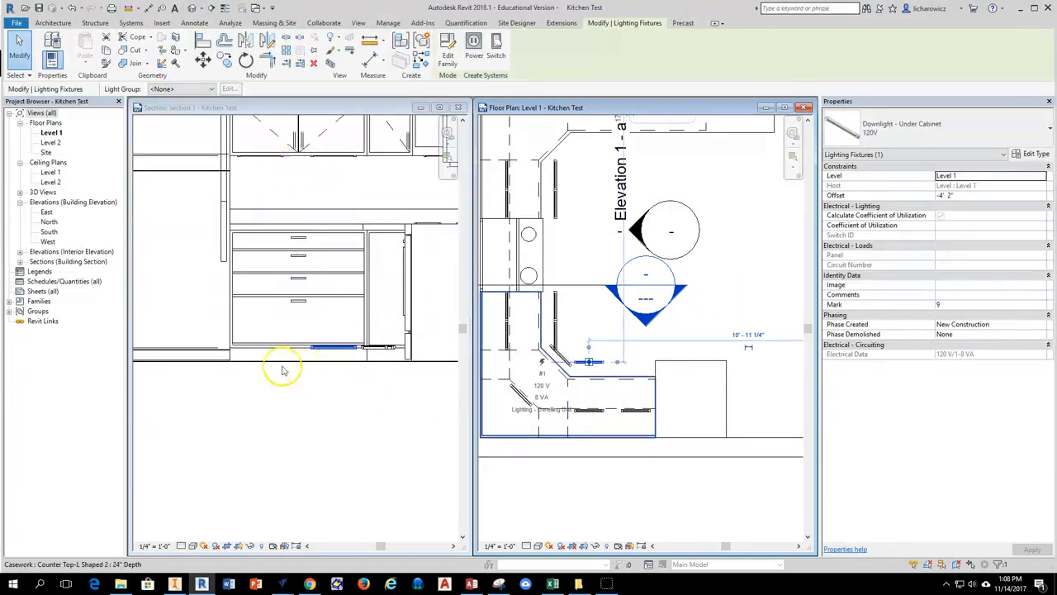
left_click(708, 304)
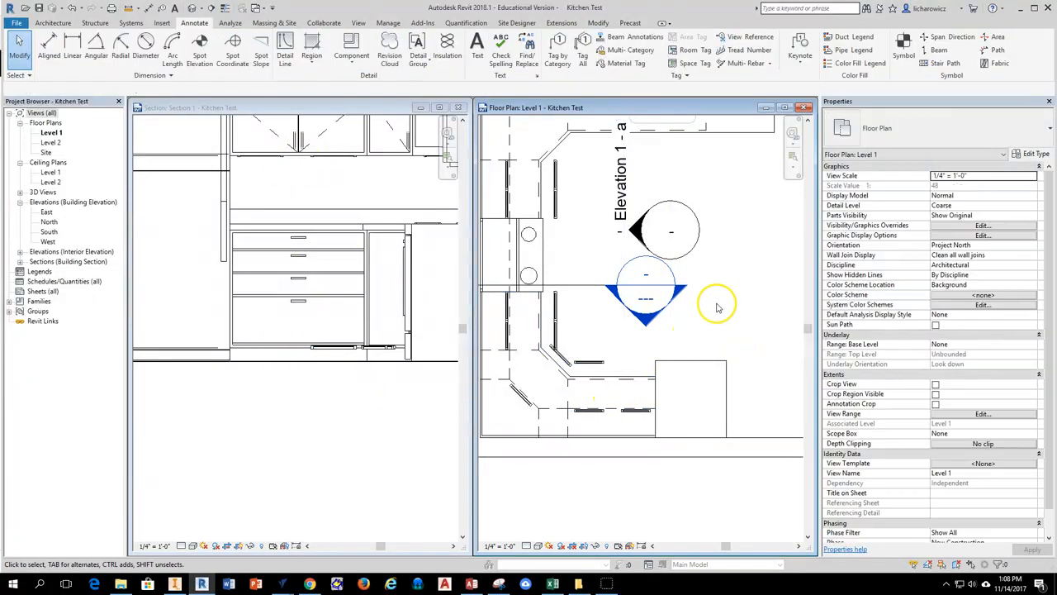
left_click(589, 366)
scroll(594, 371, "up", 2)
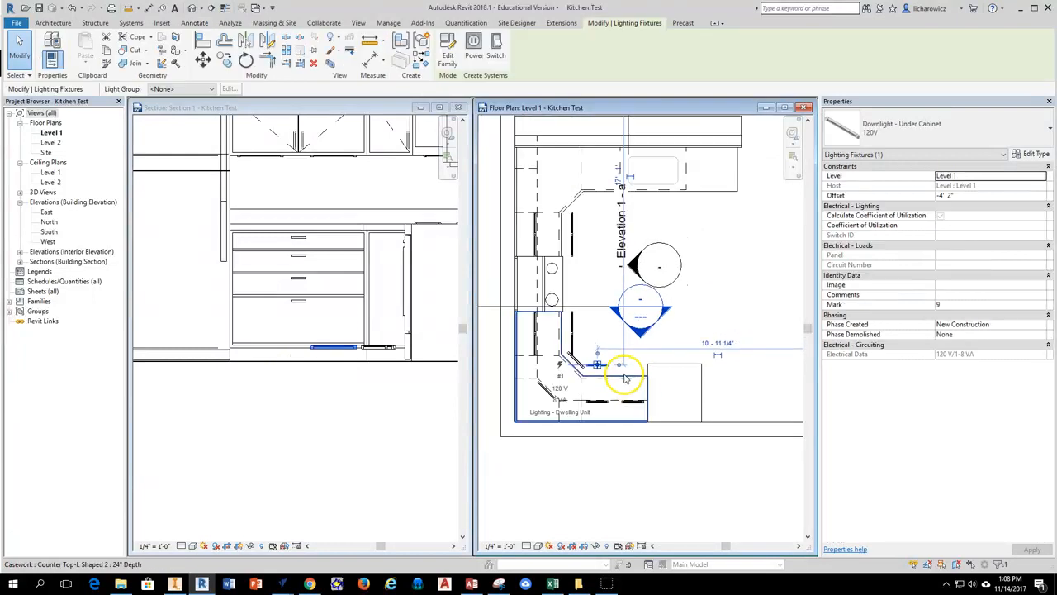
middle_click_drag(618, 401, 642, 364)
left_click(609, 286)
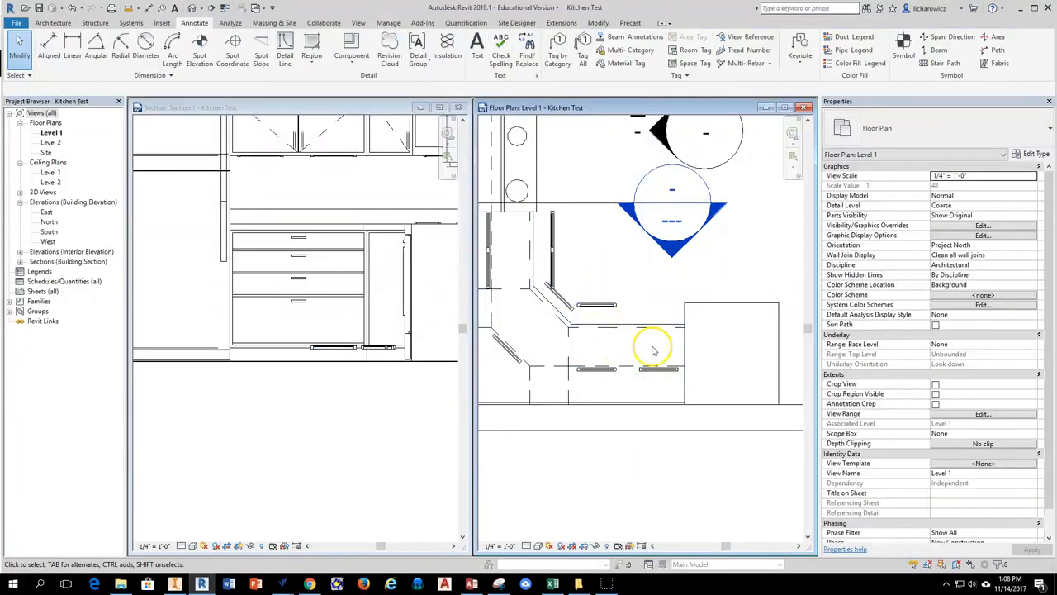
scroll(597, 306, "up", 1)
scroll(597, 307, "up", 2)
left_click(609, 306)
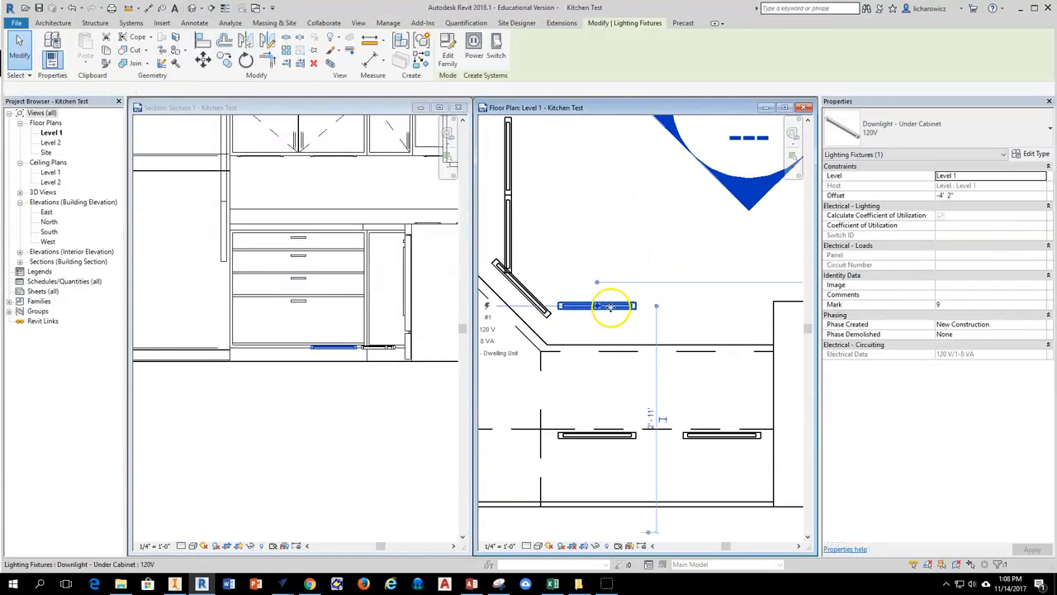
left_click_drag(611, 306, 609, 357)
scroll(609, 351, "up", 3)
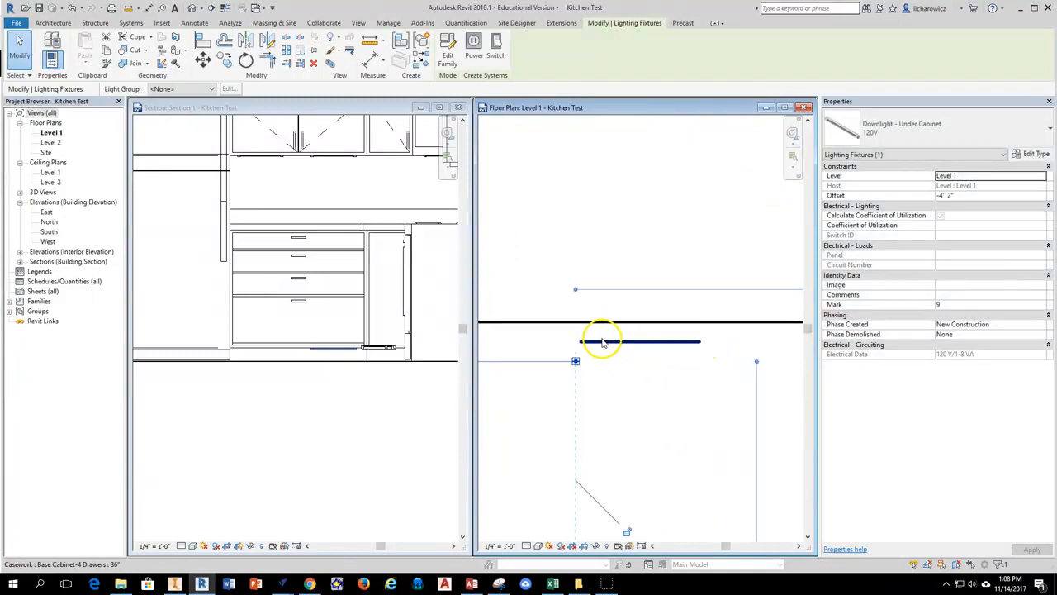
scroll(715, 347, "down", 4)
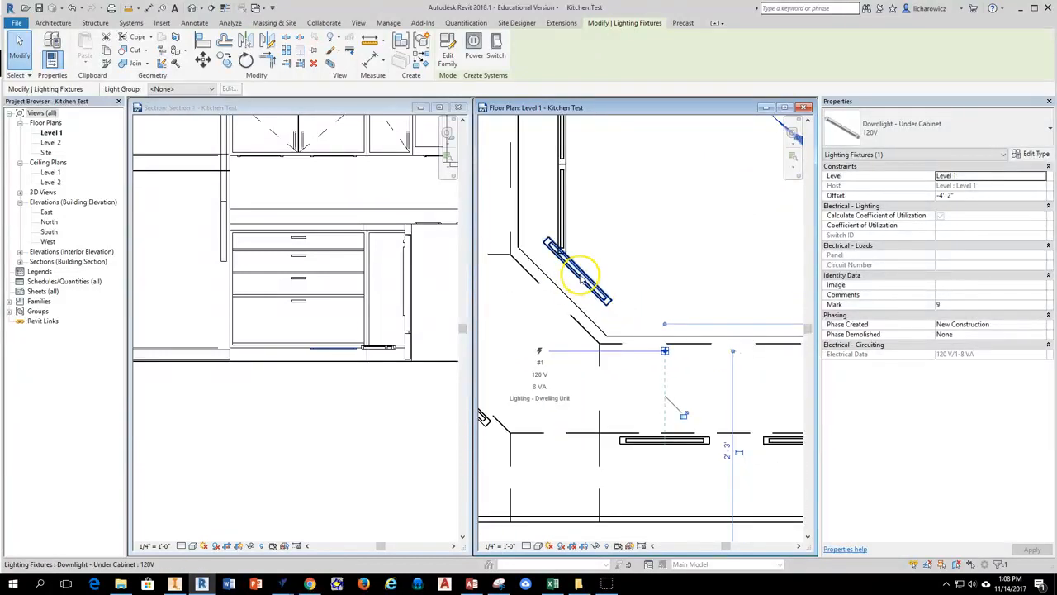
Move the angled corner light diagonally back beneath the countertop's angled front edge.
left_click(582, 277)
scroll(584, 291, "up", 2)
left_click_drag(587, 280, 542, 327)
Move the four lowered lights on both sides of the range straight back beneath the countertop's front edge.
scroll(665, 210, "down", 2)
mouse_move(667, 210)
middle_mouse_down()
mouse_move(660, 259)
mouse_move(683, 407)
middle_mouse_up()
left_click(607, 373)
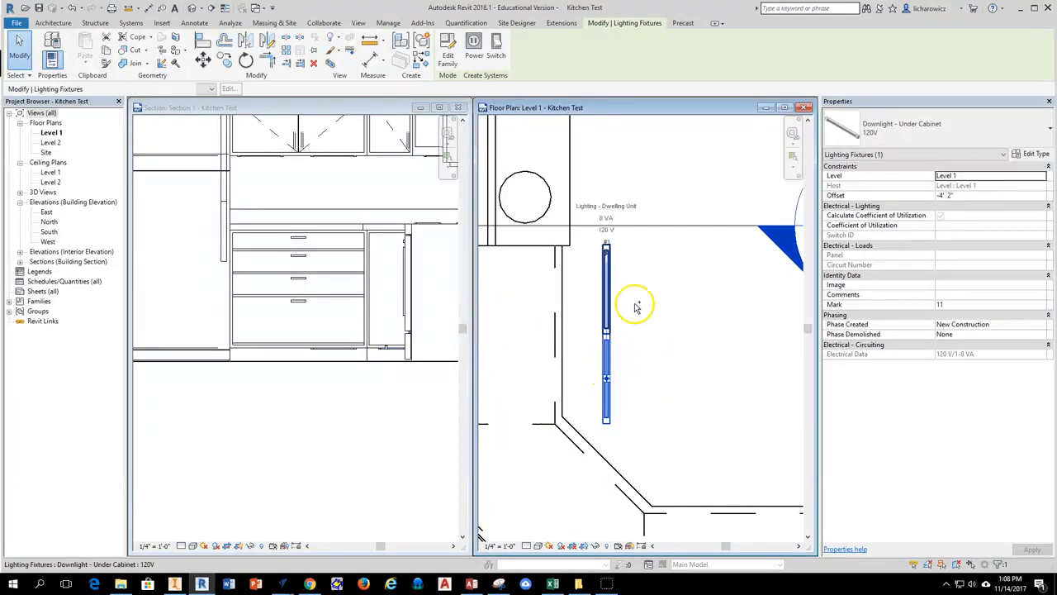
scroll(636, 307, "down", 2)
middle_click_drag(647, 276, 616, 381)
left_click(592, 257, "ctrl")
left_click(591, 225, "ctrl")
middle_click_drag(586, 453, 649, 293)
scroll(649, 292, "up", 3)
left_click_drag(666, 293, 599, 297)
scroll(608, 354, "down", 4)
scroll(648, 314, "down", 1)
middle_click_drag(653, 262, 589, 217)
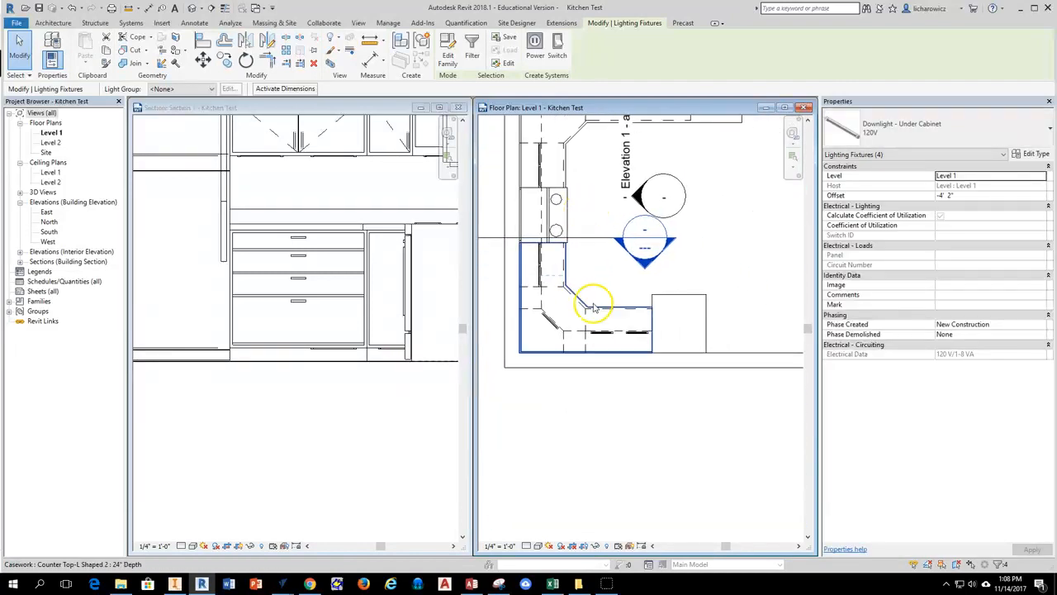
Copy the under-cabinet light nearest the refrigerator straight out past the countertop's front edge, and set the copy's offset to -4' 2".
left_click(727, 241)
left_click(259, 300)
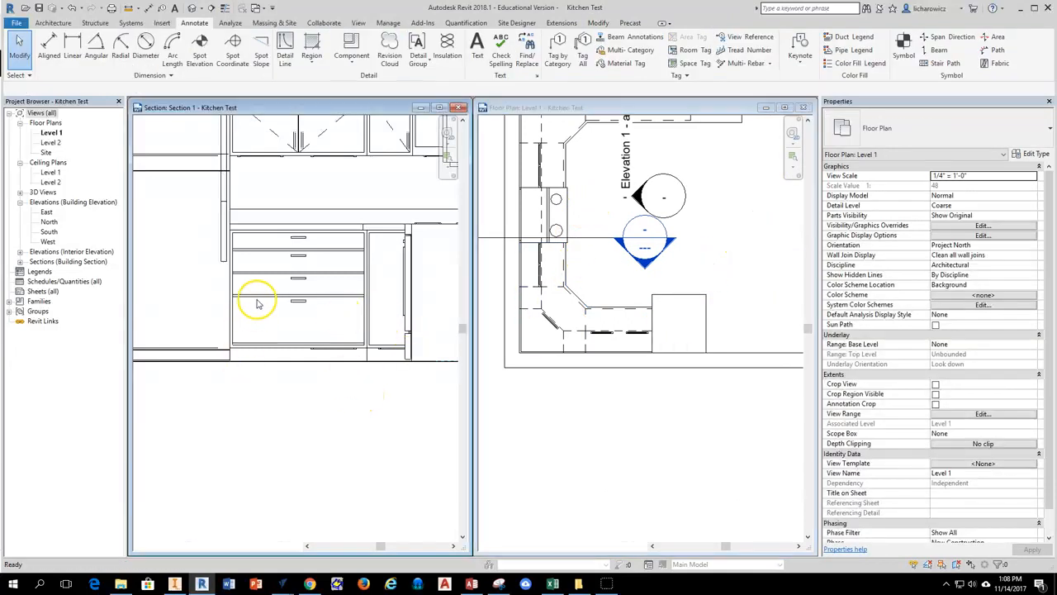
scroll(648, 339, "up", 4)
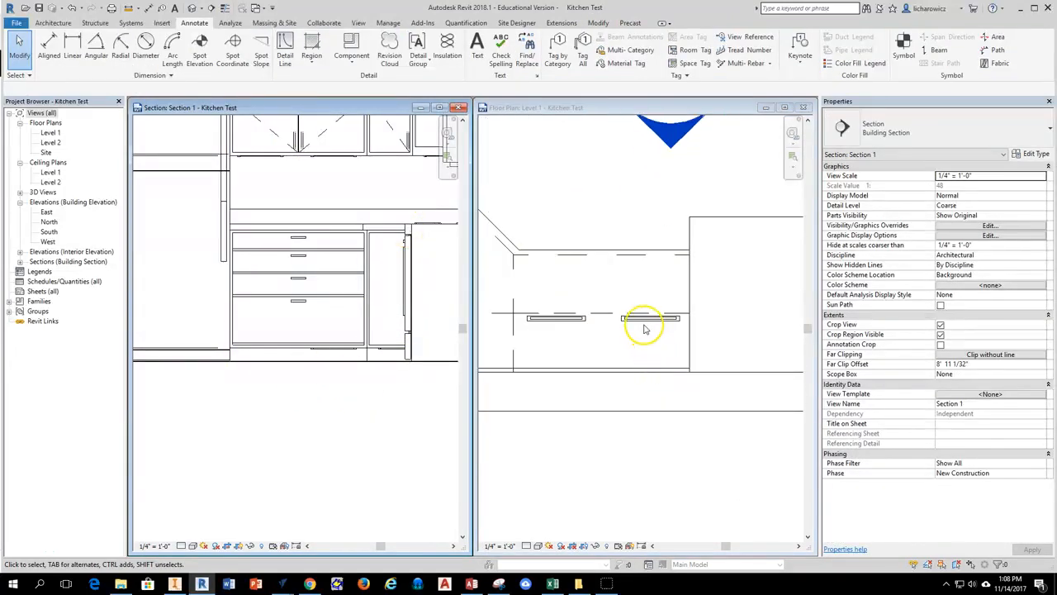
left_click(645, 326)
left_click(649, 318)
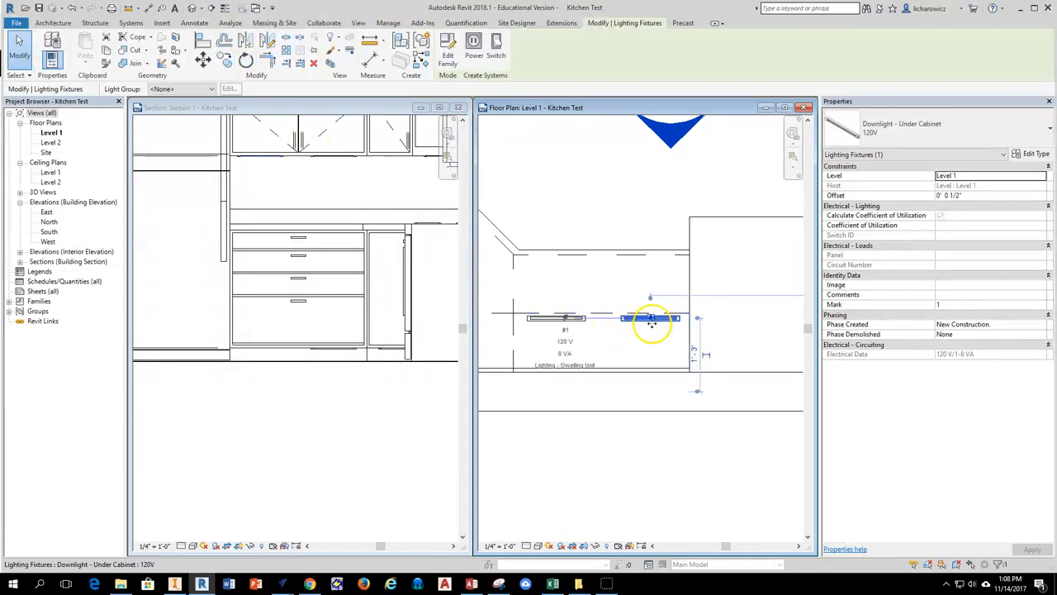
left_click(224, 60)
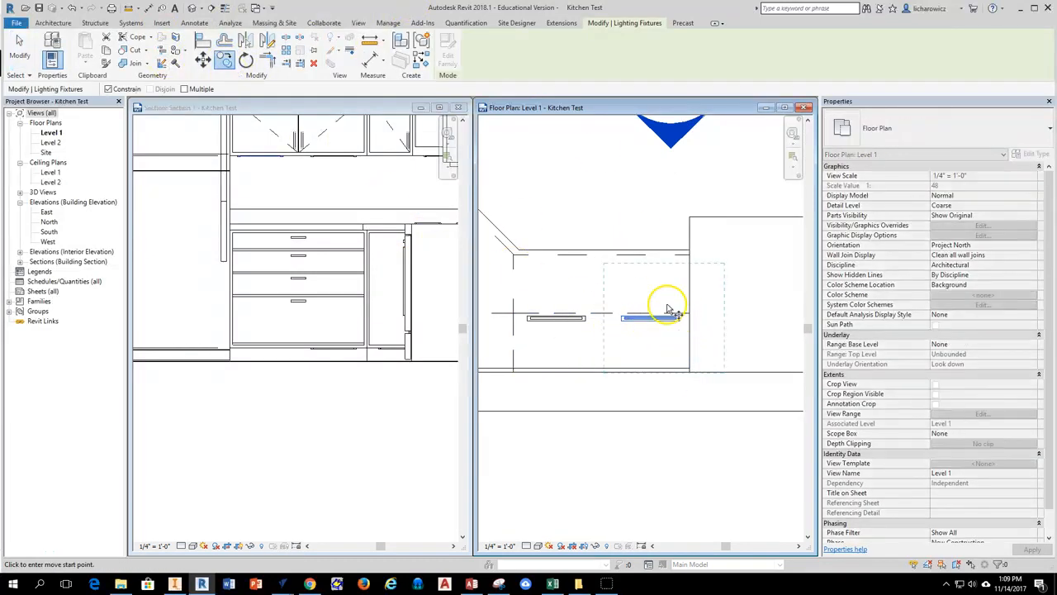
left_click(650, 318)
left_click(657, 222)
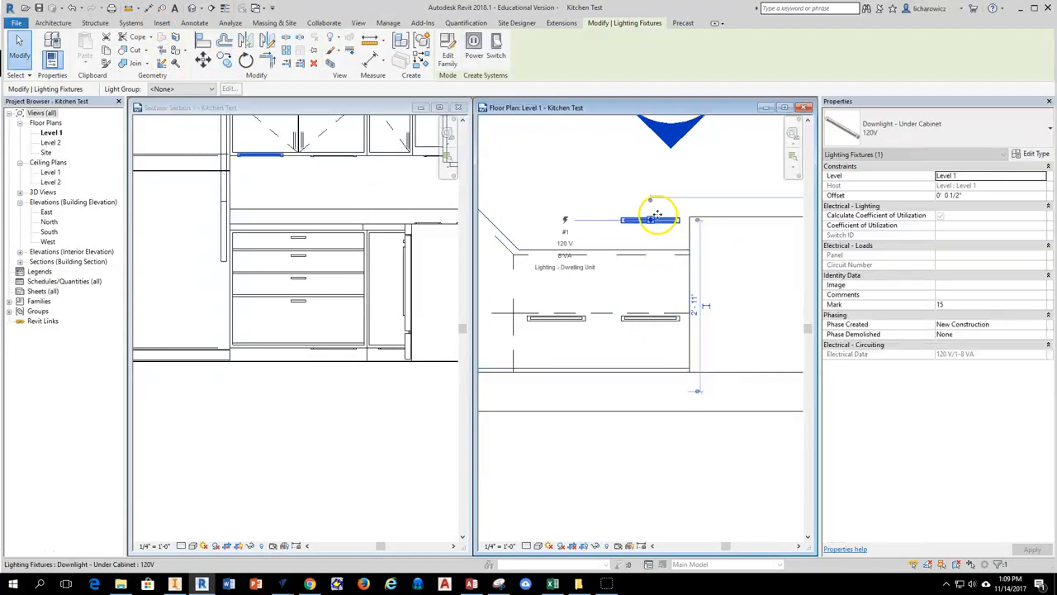
double_click(960, 196)
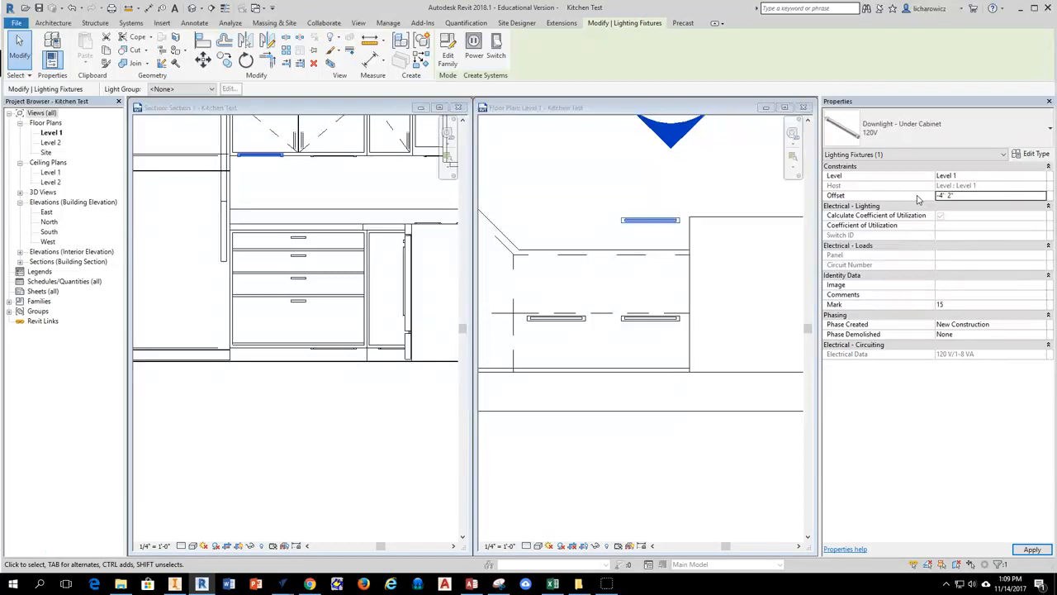
left_click(592, 198)
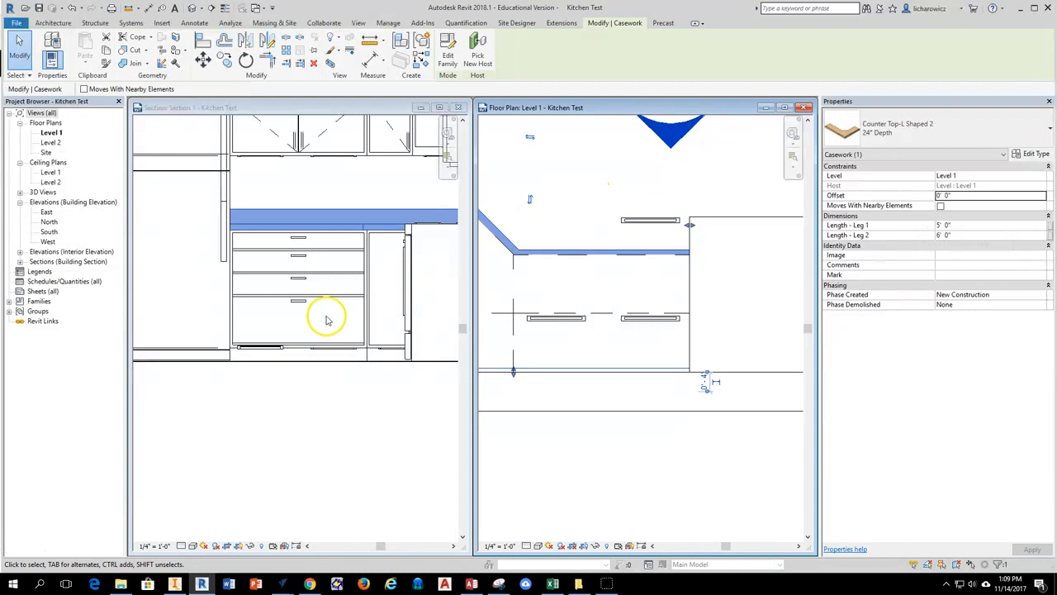
Move the lowered copy nearest the refrigerator straight back beneath the countertop's front edge in the Level 1 plan.
left_click(654, 221)
scroll(655, 227, "up", 5)
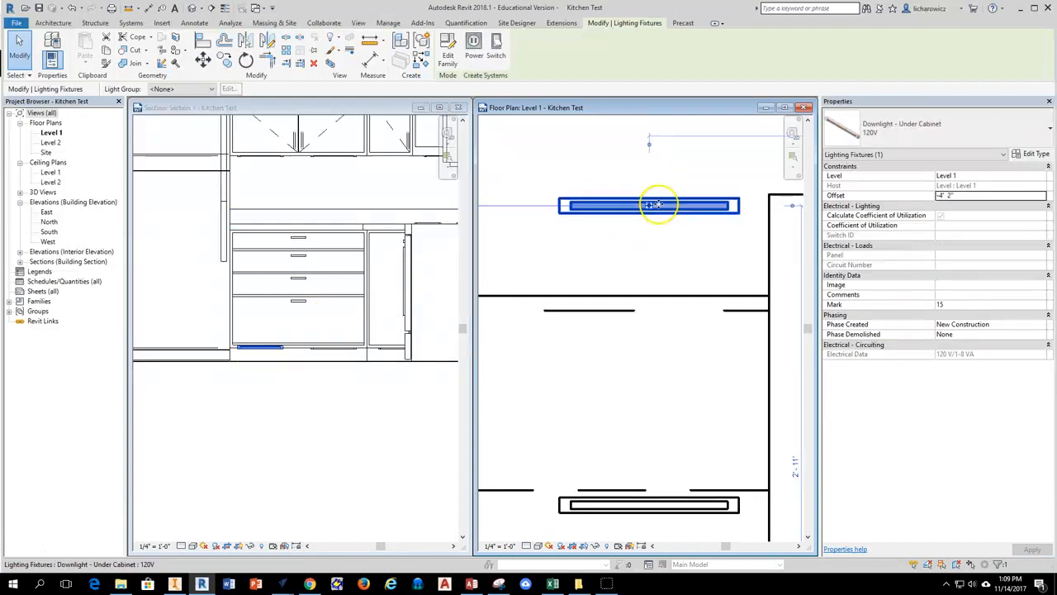
left_click_drag(657, 244, 655, 330)
left_click(666, 262)
scroll(666, 262, "down", 5)
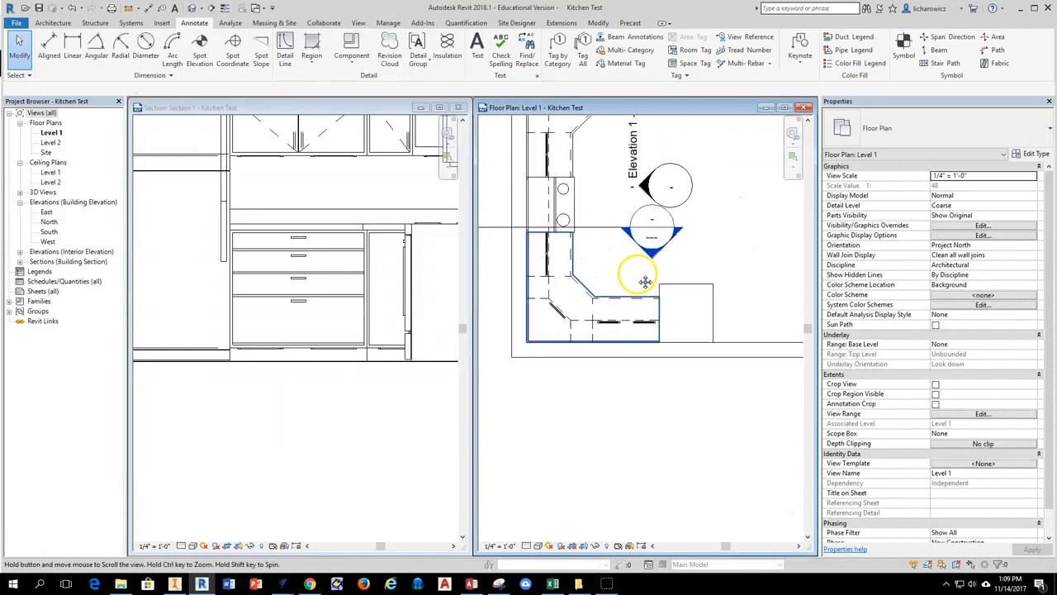
middle_click_drag(626, 232, 573, 236)
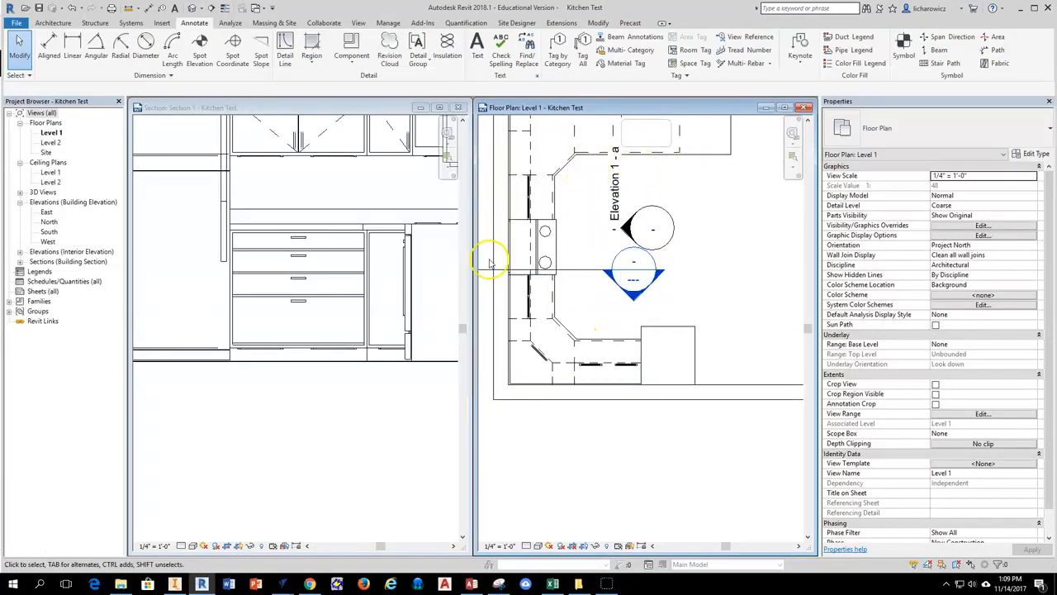
Open the camera view 3D View 5 and maximize it.
left_click(20, 192)
double_click(54, 241)
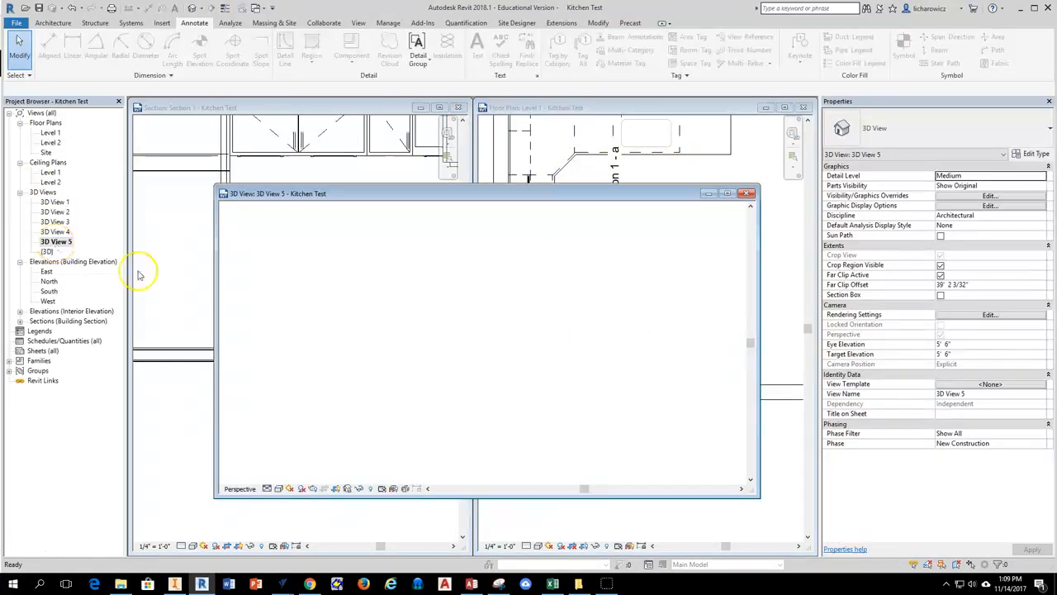
left_click_drag(562, 185, 571, 138)
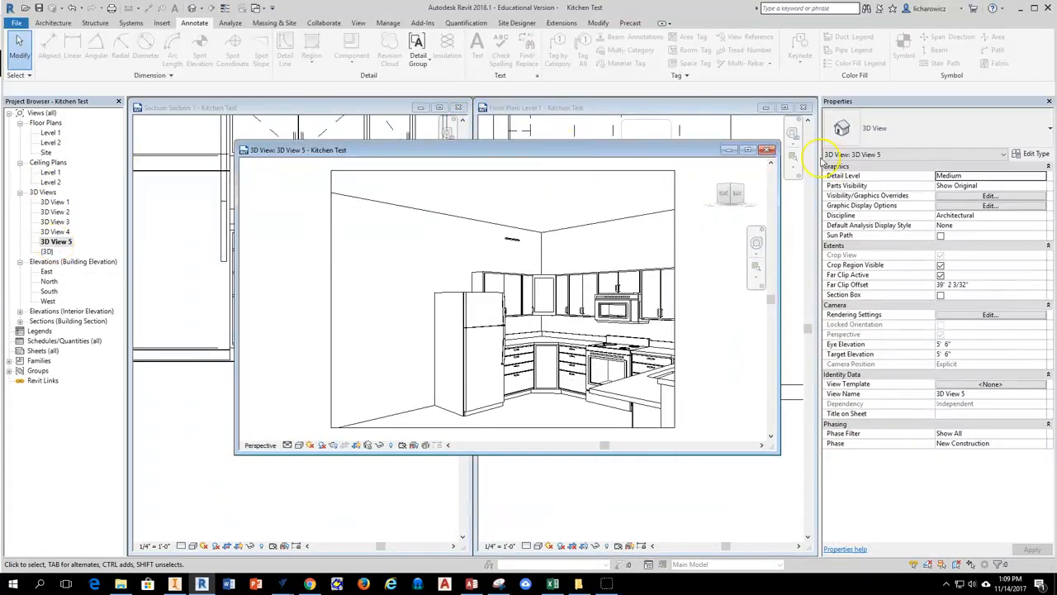
left_click(749, 151)
Delete the stray under-cabinet light floating high on the wall above the wall cabinets.
scroll(413, 338, "up", 3)
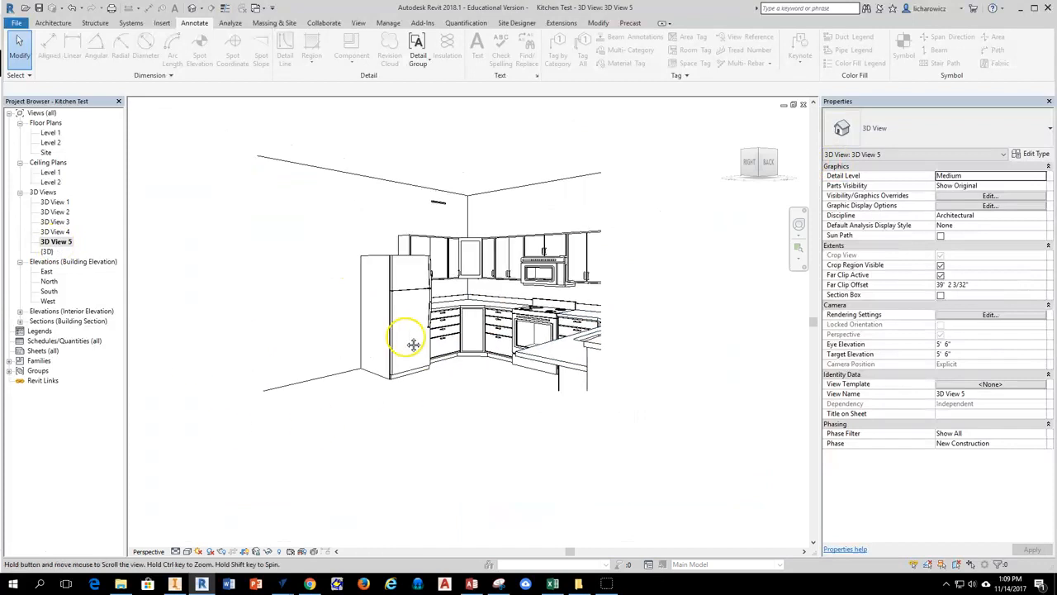
scroll(446, 186, "up", 3)
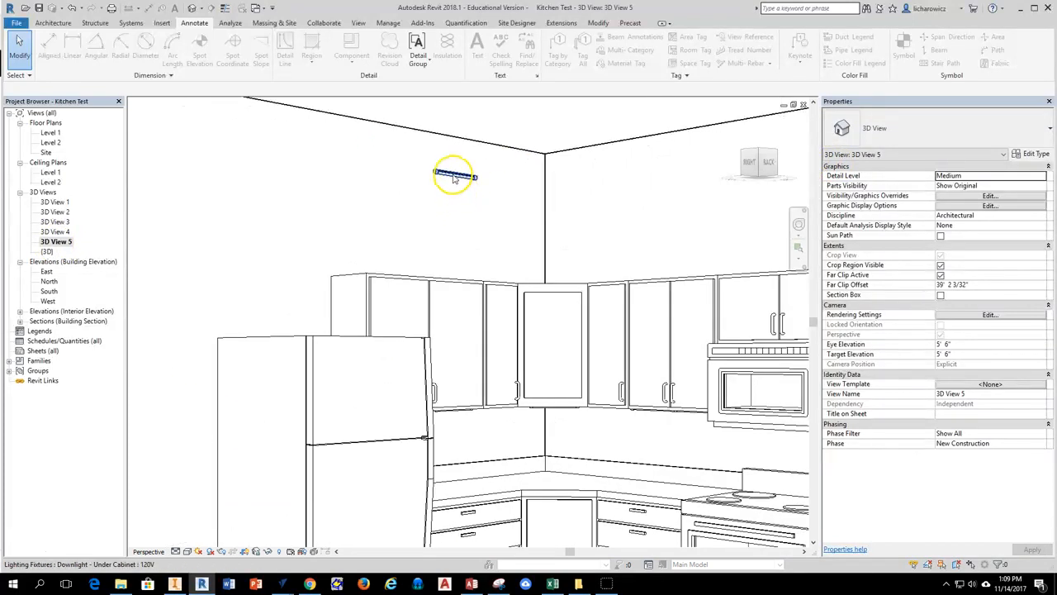
scroll(463, 169, "up", 4)
left_click(460, 176)
scroll(437, 239, "down", 5)
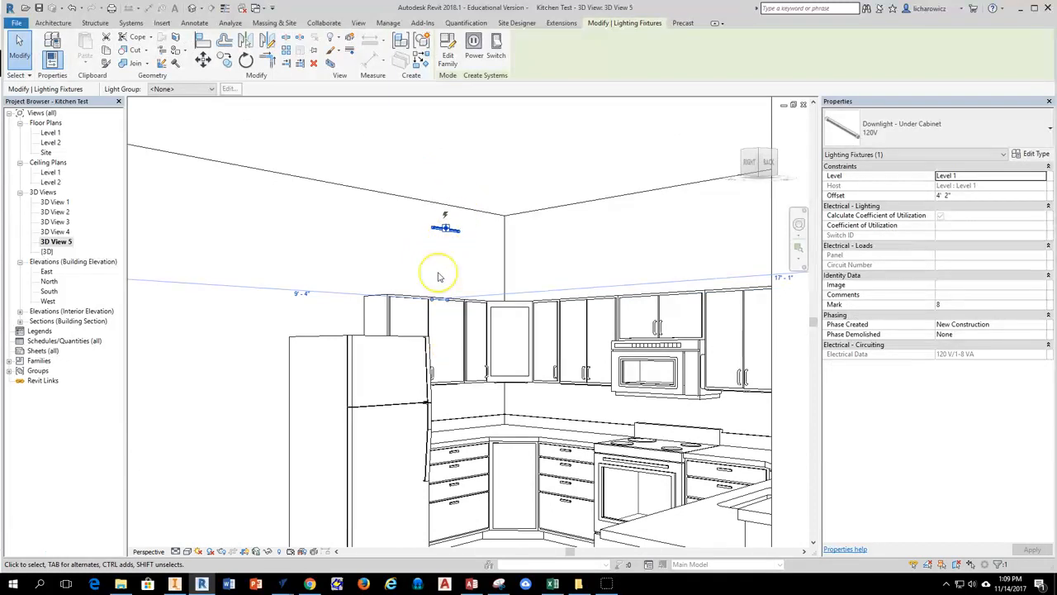
left_click(438, 277)
scroll(454, 260, "down", 3)
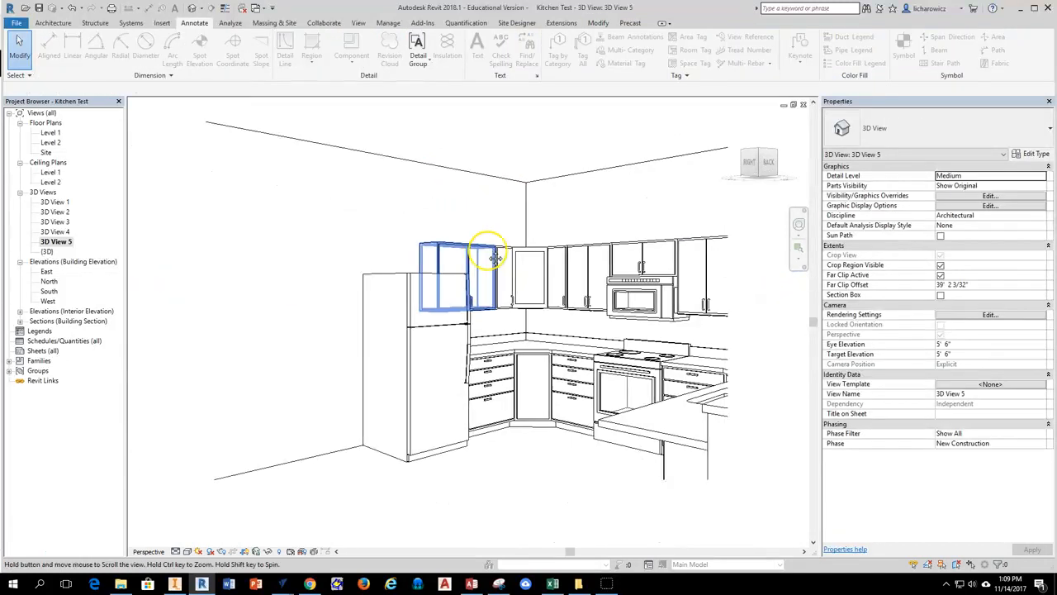
Reorient the 3D View 5 camera so it looks down at the base cabinets, range and floor.
left_click(798, 224)
left_click_drag(536, 357, 625, 371)
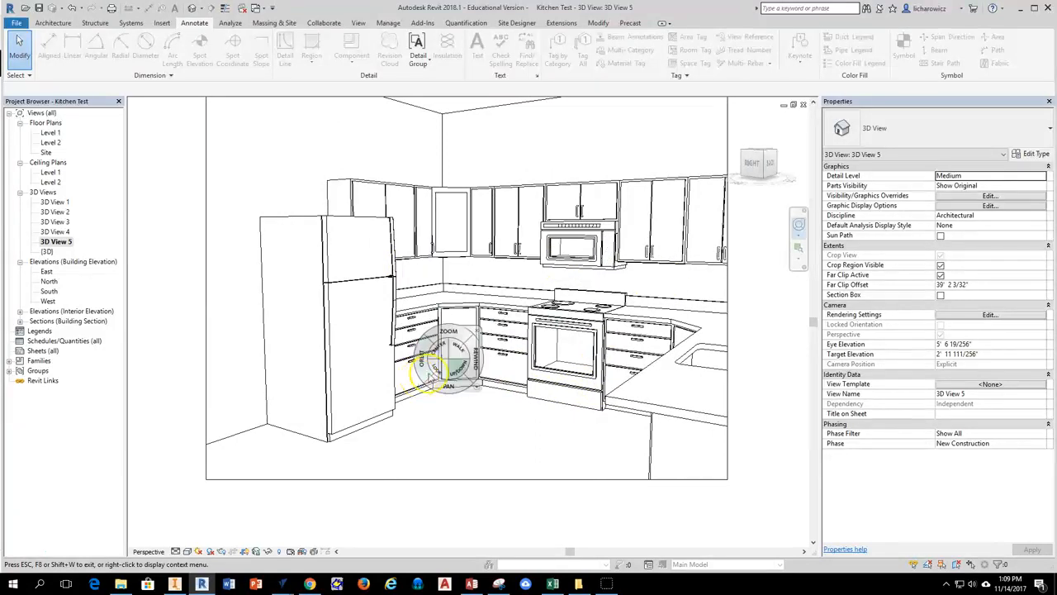
key("Escape")
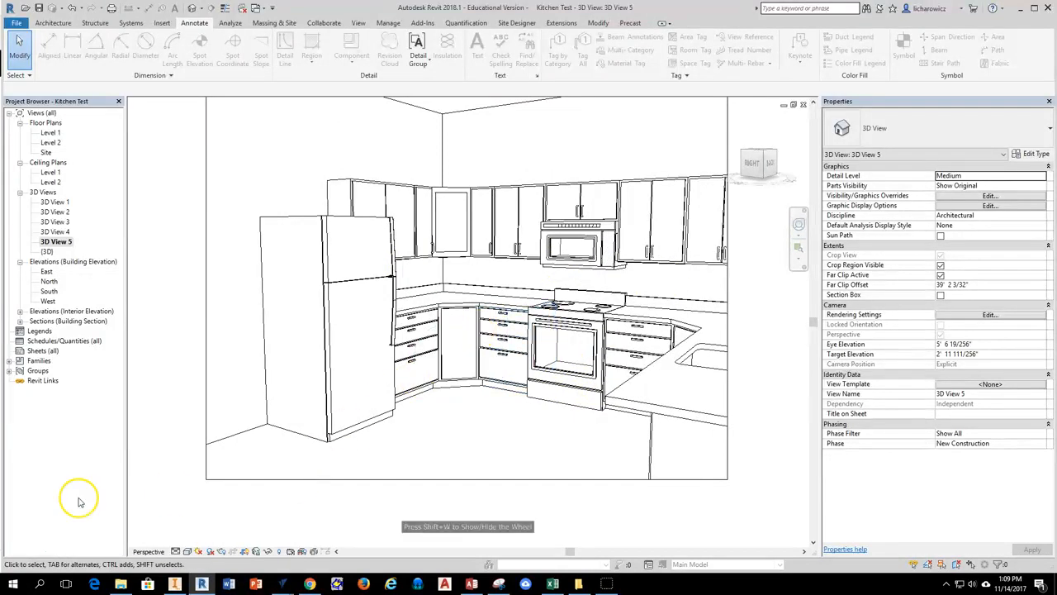
Set the rendering lighting scheme of 3D View 5 to Interior: Artificial only, and change the view's visual style to Shaded.
left_click(360, 30)
left_click(269, 50)
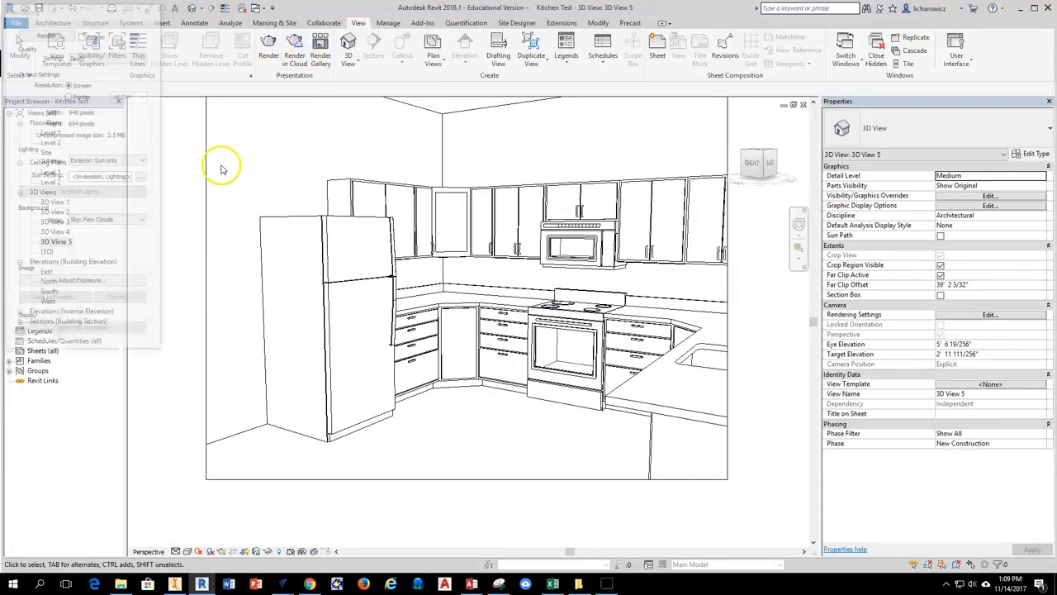
left_click(109, 160)
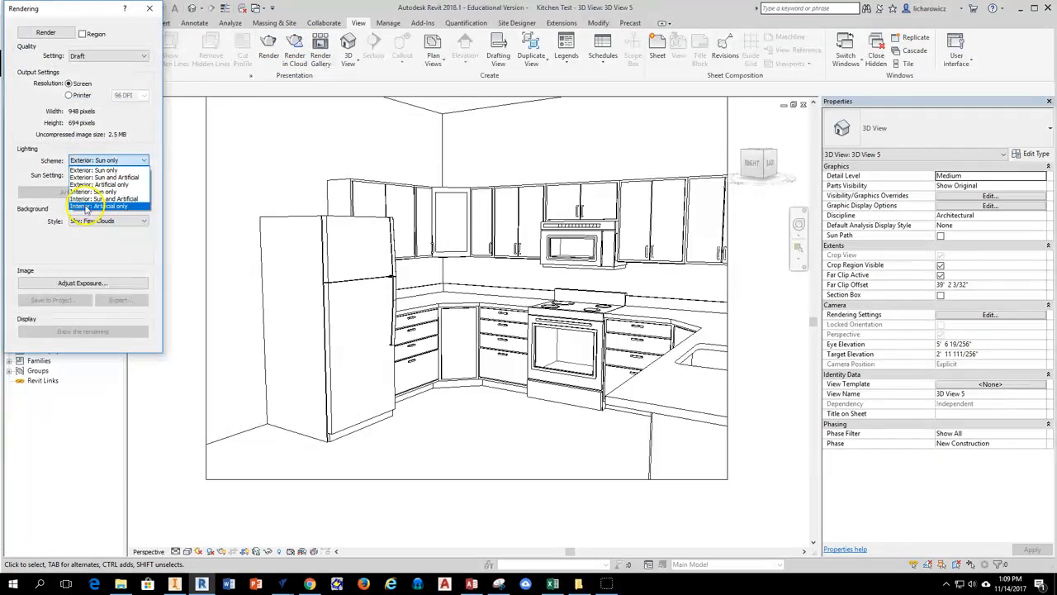
left_click(118, 206)
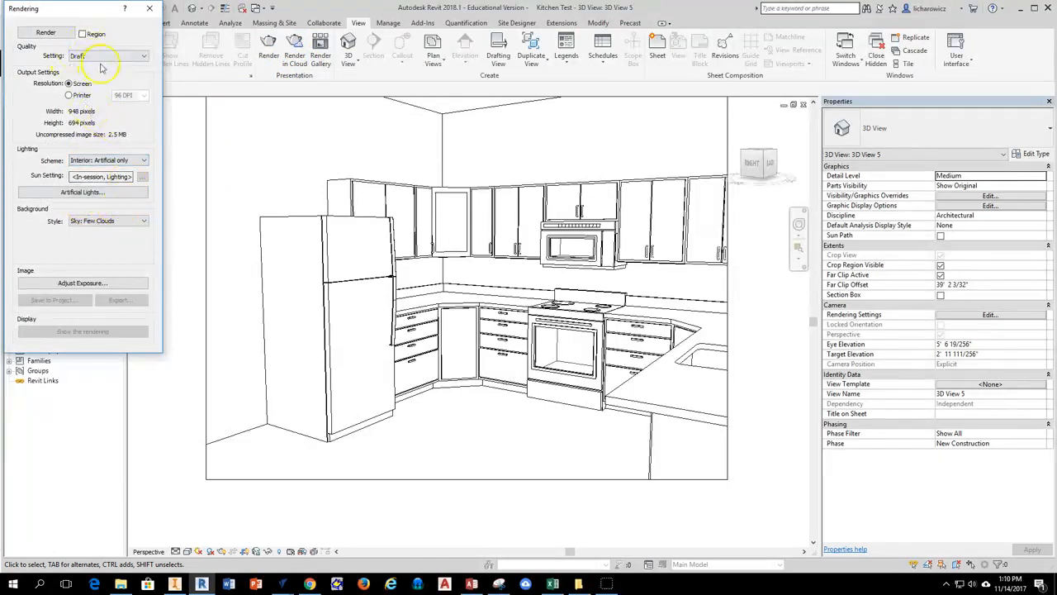
left_click(94, 60)
left_click(95, 57)
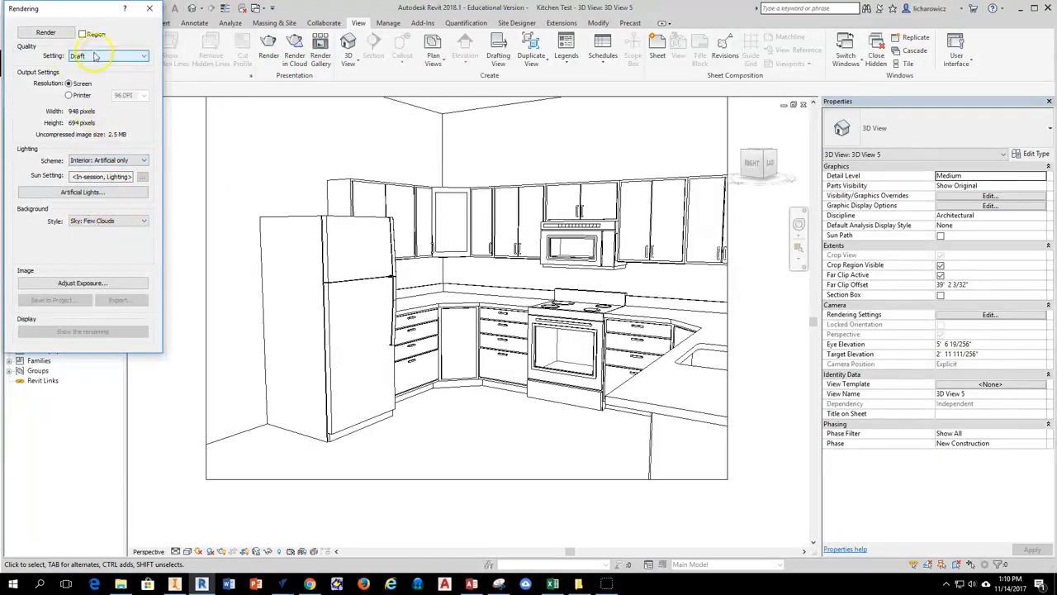
left_click(152, 10)
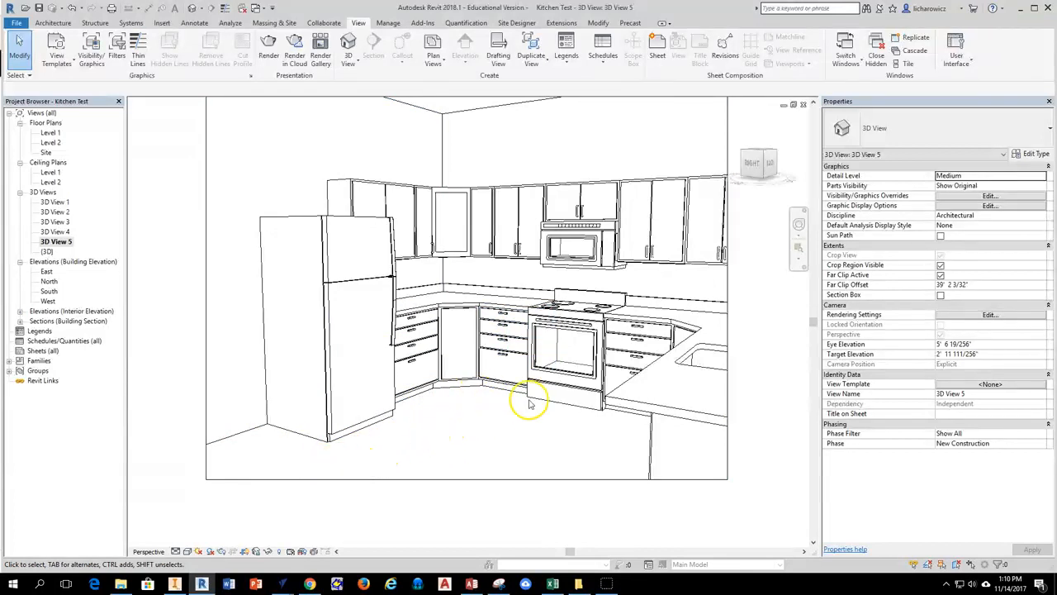
left_click(187, 552)
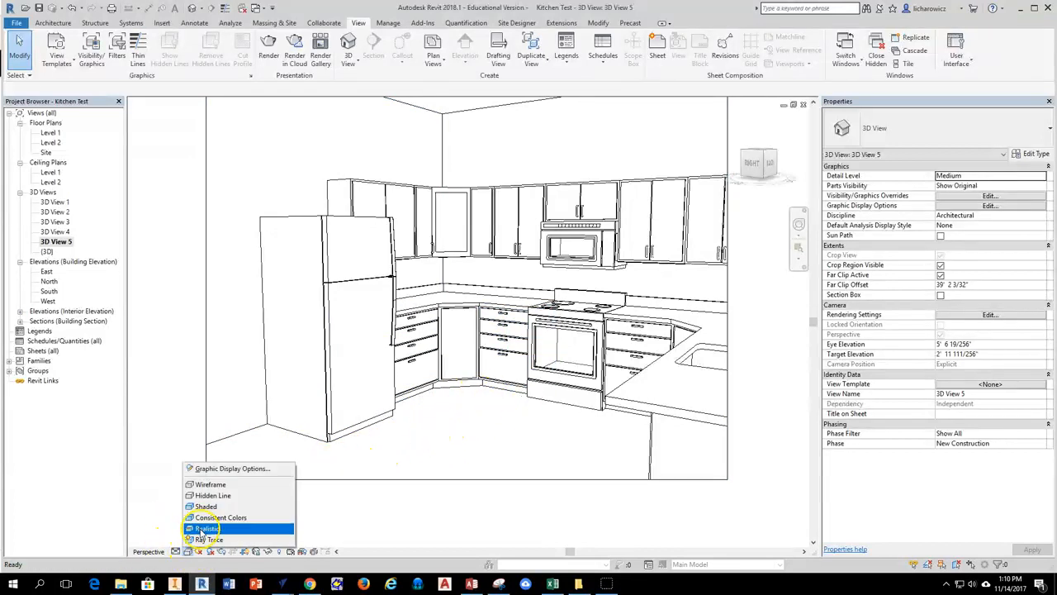
left_click(210, 507)
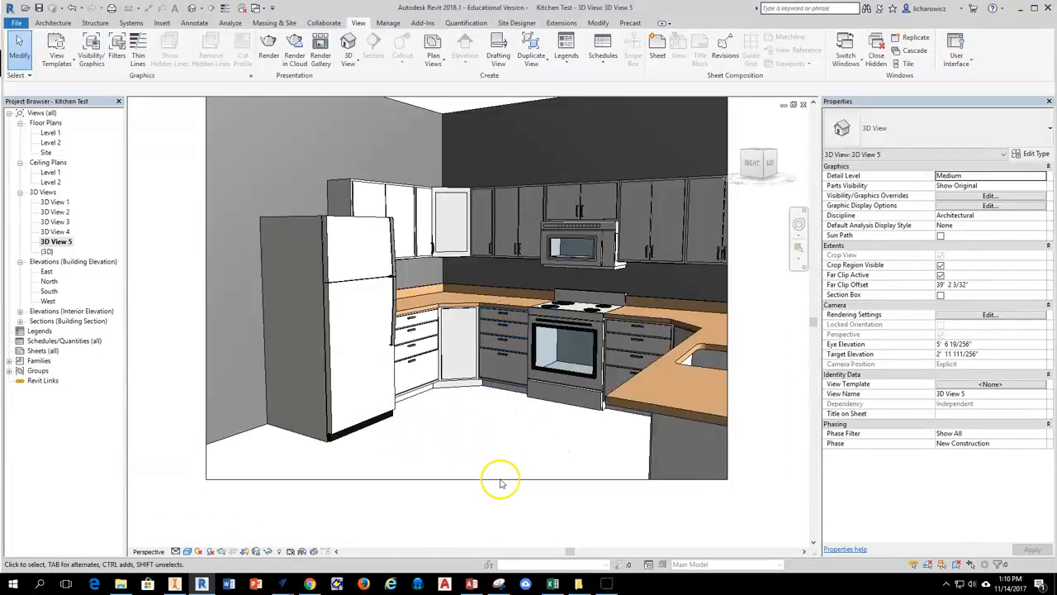
Open the Level 1 floor plan and start an architectural floor boundary sketch for the kitchen.
double_click(49, 133)
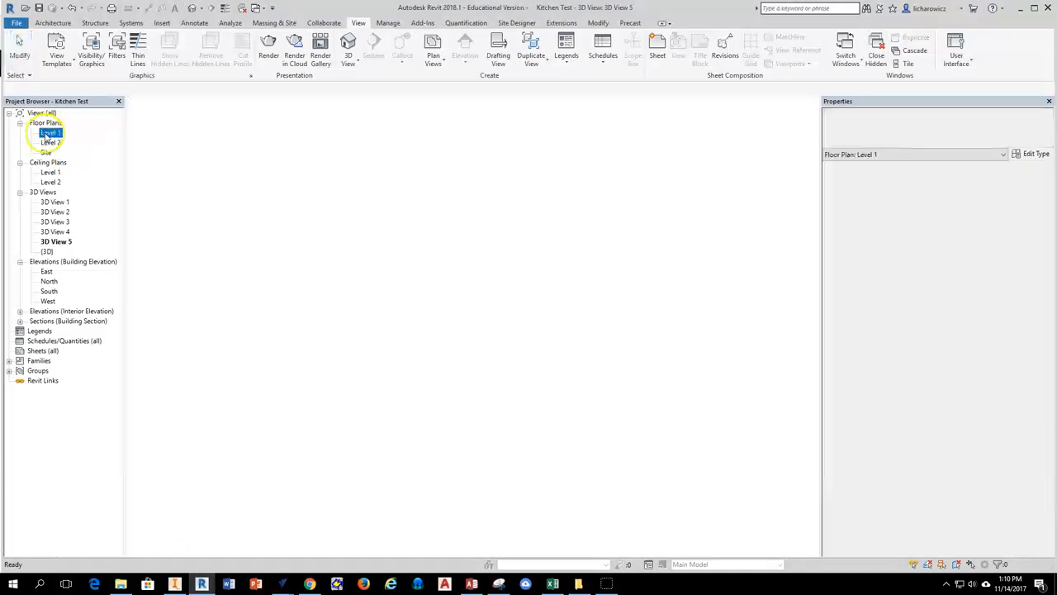
left_click(54, 23)
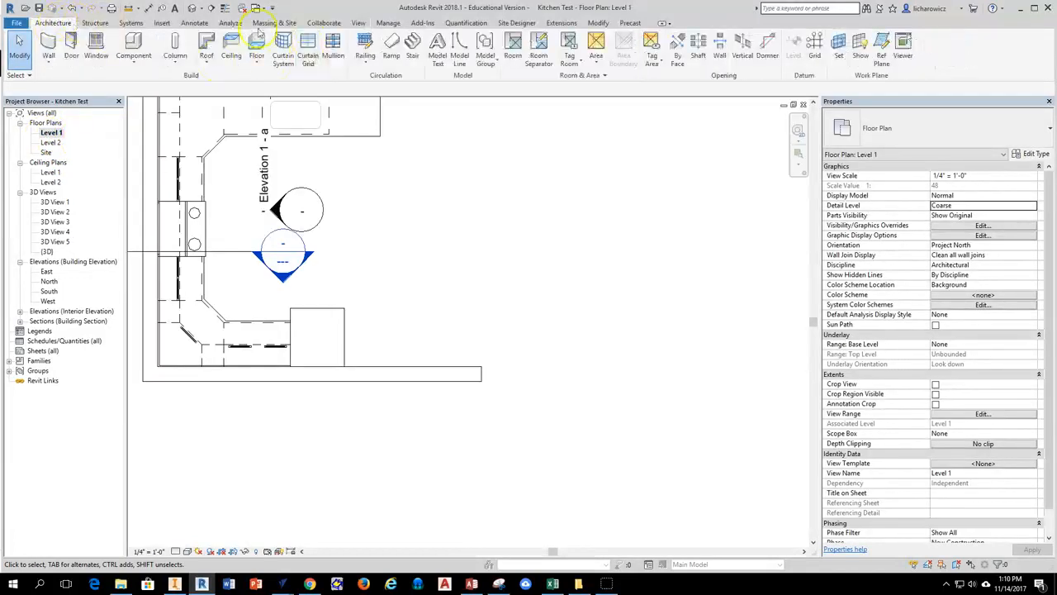
left_click(257, 63)
left_click(290, 82)
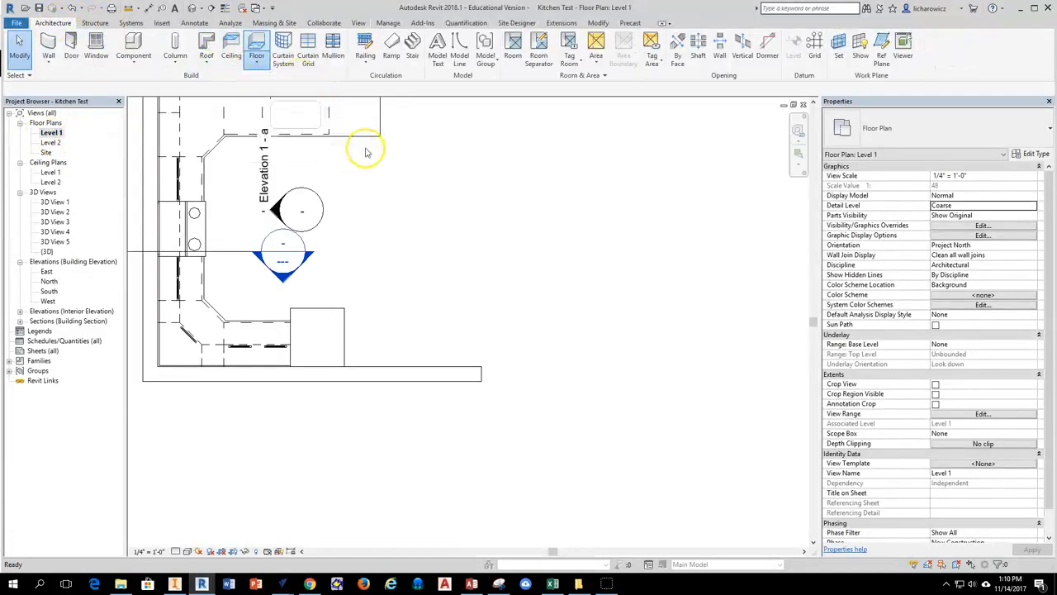
scroll(479, 231, "down", 1)
middle_click_drag(479, 231, 567, 279)
Insert a 1/2" thick structure layer above the existing layer in the Generic - 12" floor type's assembly.
left_click(1033, 155)
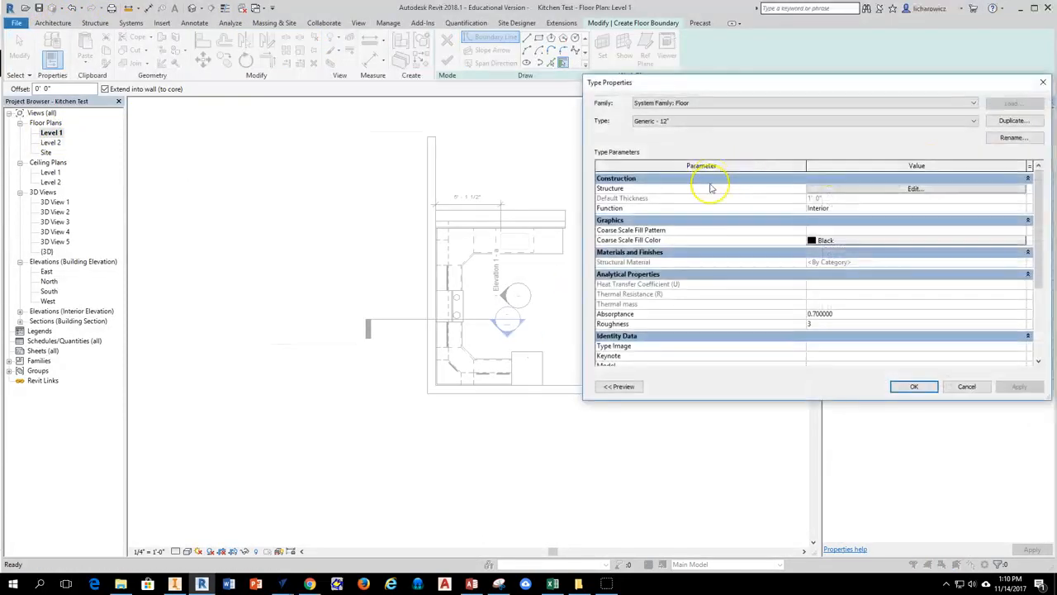
left_click(885, 189)
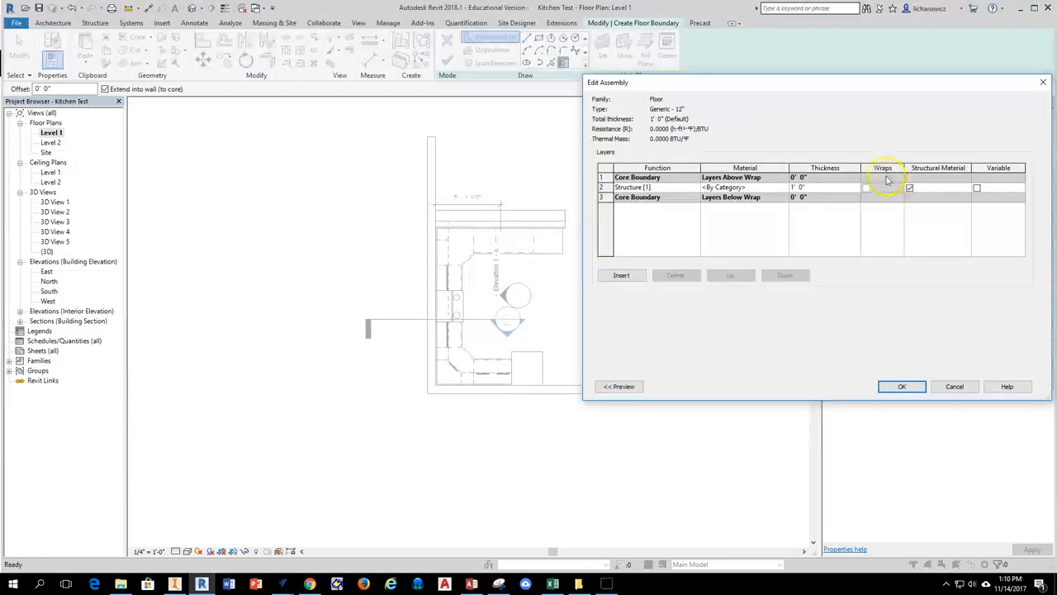
left_click(604, 187)
left_click(620, 275)
left_click(799, 188)
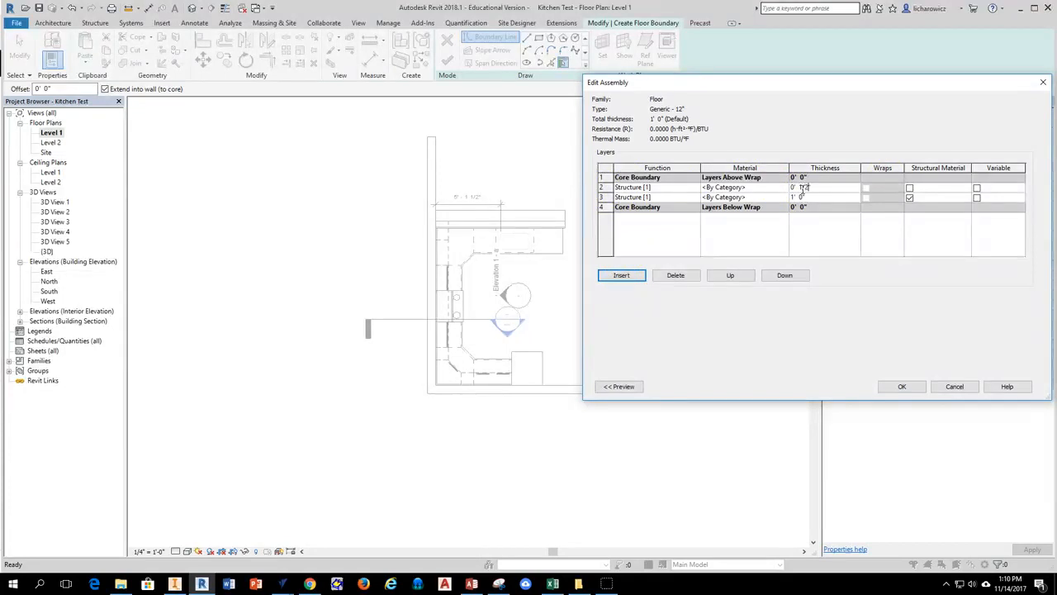
Assign the Wood Flooring material from the Autodesk Materials library to the 1/2" top layer.
left_click(779, 187)
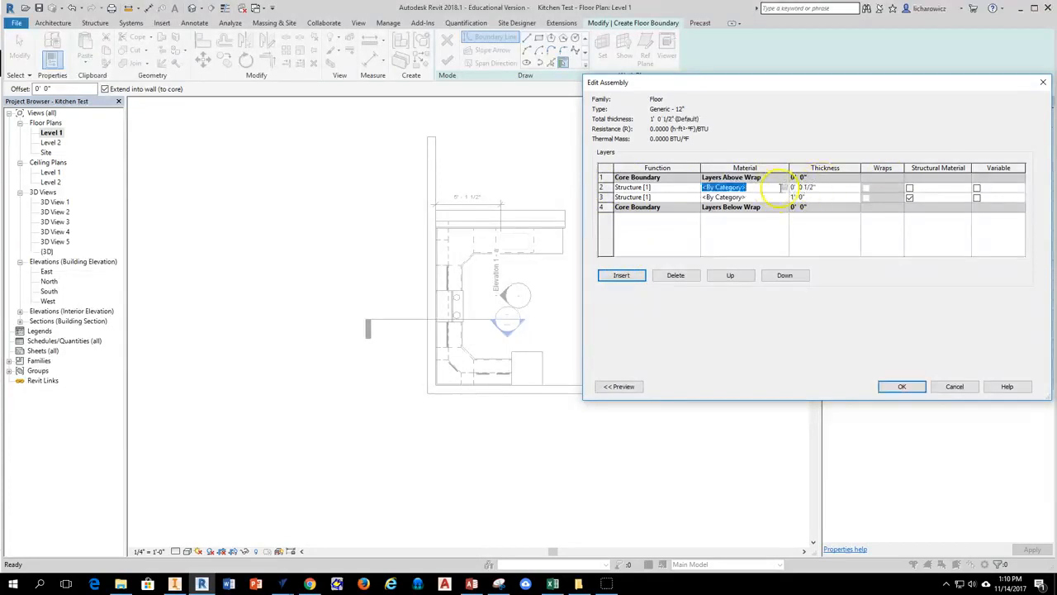
left_click(784, 188)
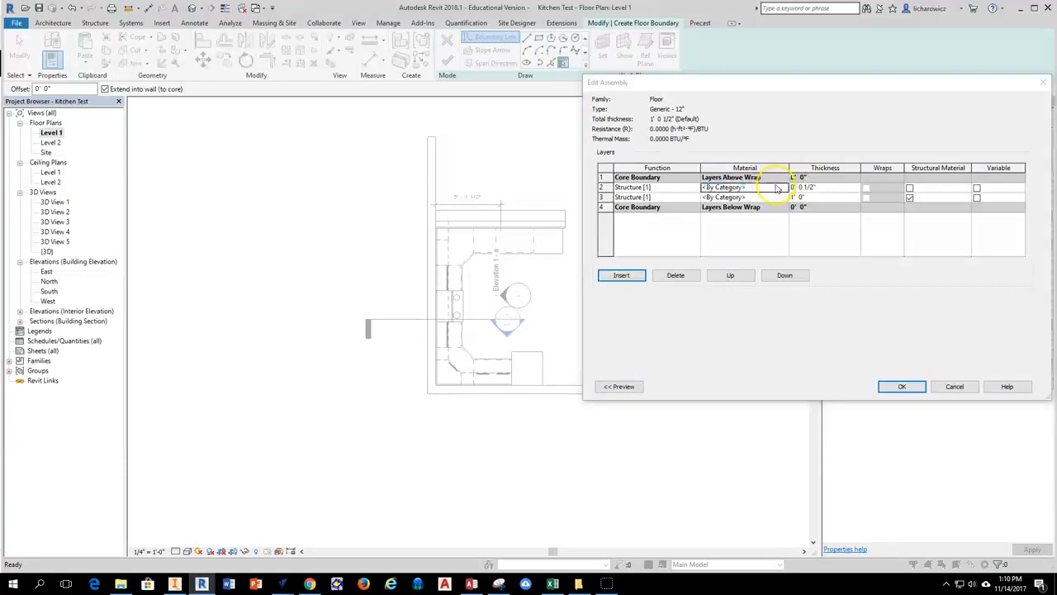
left_click(435, 440)
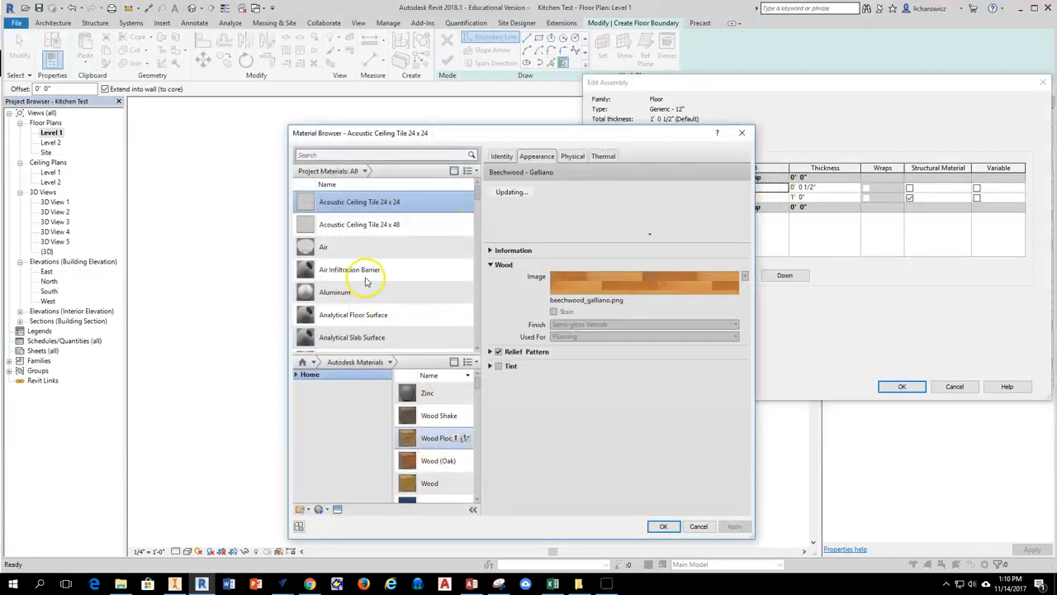
double_click(430, 444)
double_click(339, 340)
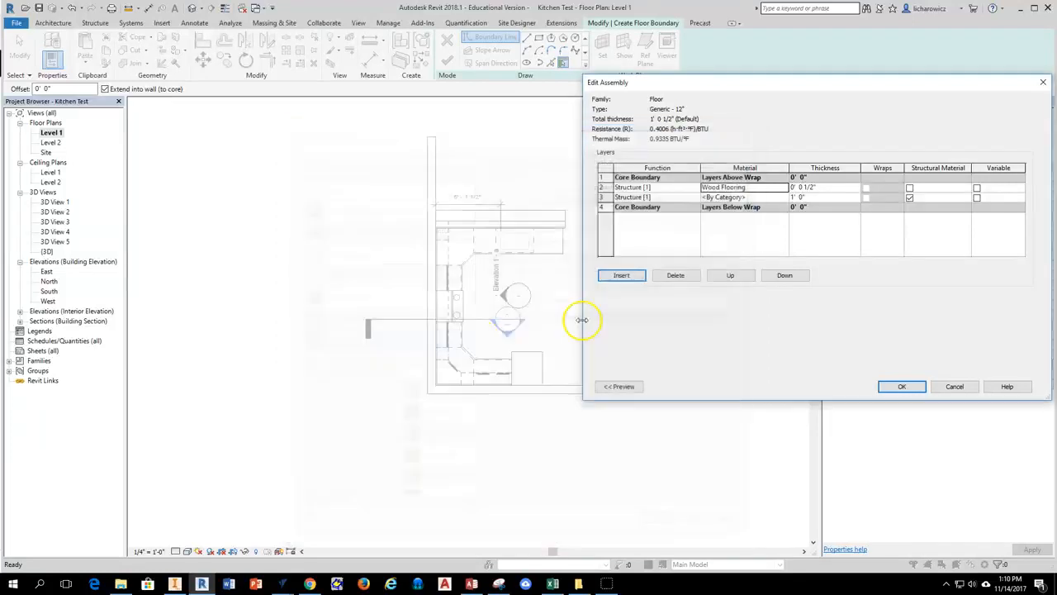
Accept the edited floor type and create the floor with a rectangular boundary about 15'-4" wide, spanning the full length of the long exterior wall.
left_click(898, 386)
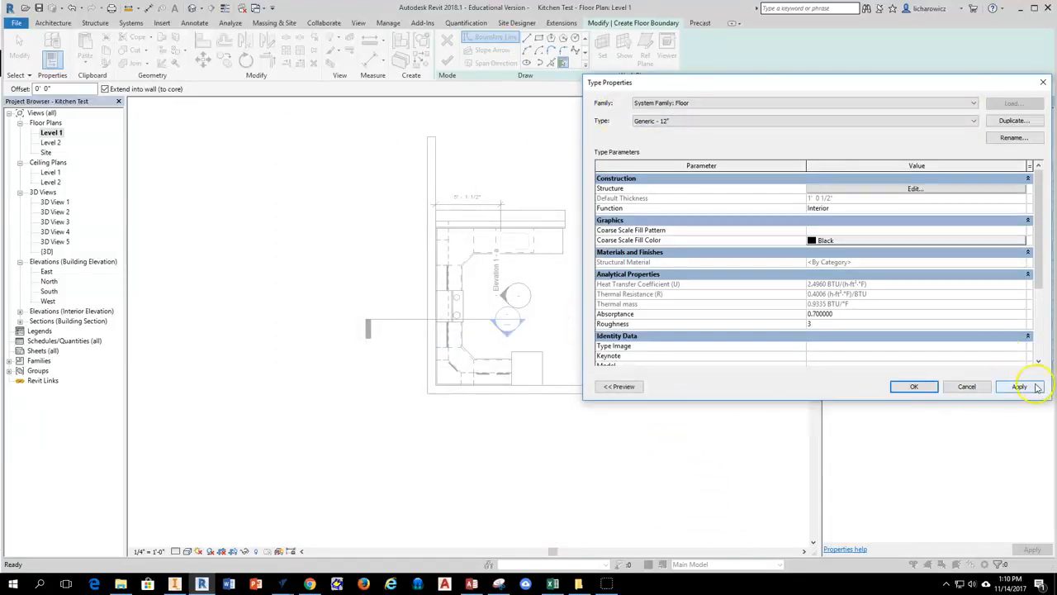
left_click(917, 386)
left_click(538, 39)
left_click(426, 393)
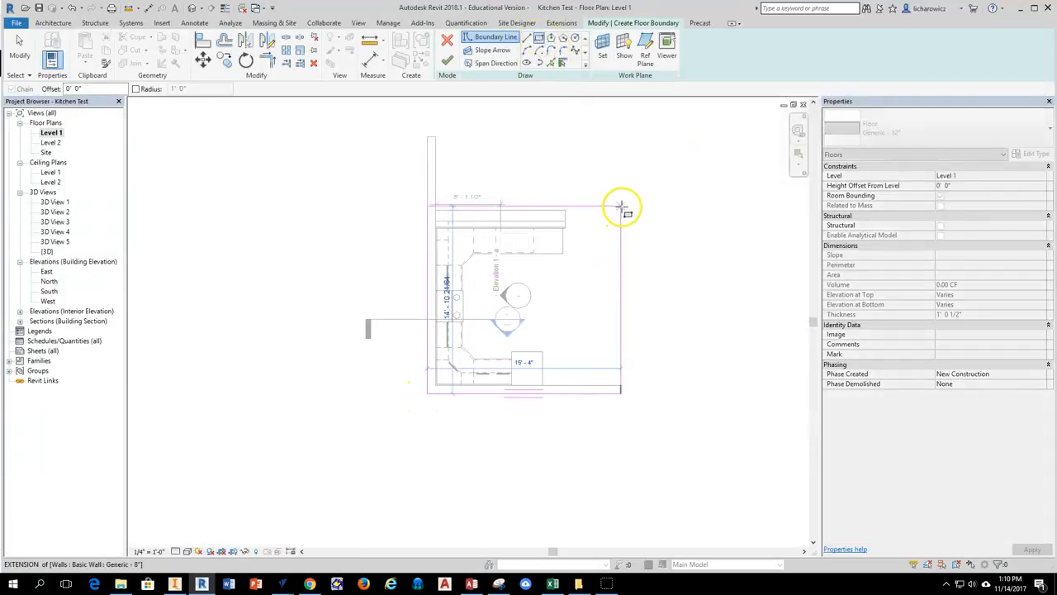
left_click(621, 136)
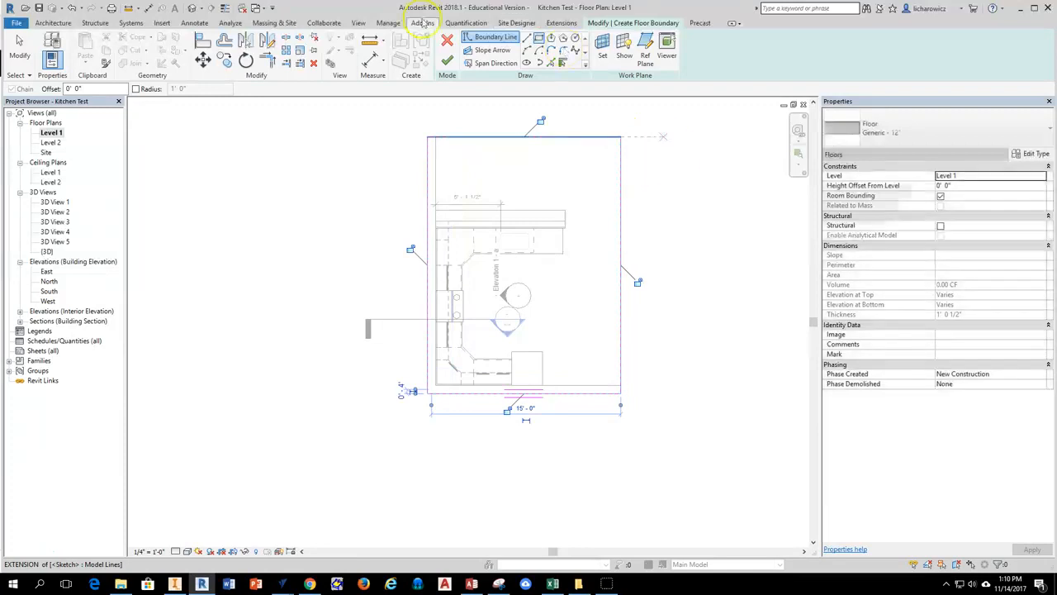
left_click(447, 61)
left_click(656, 416)
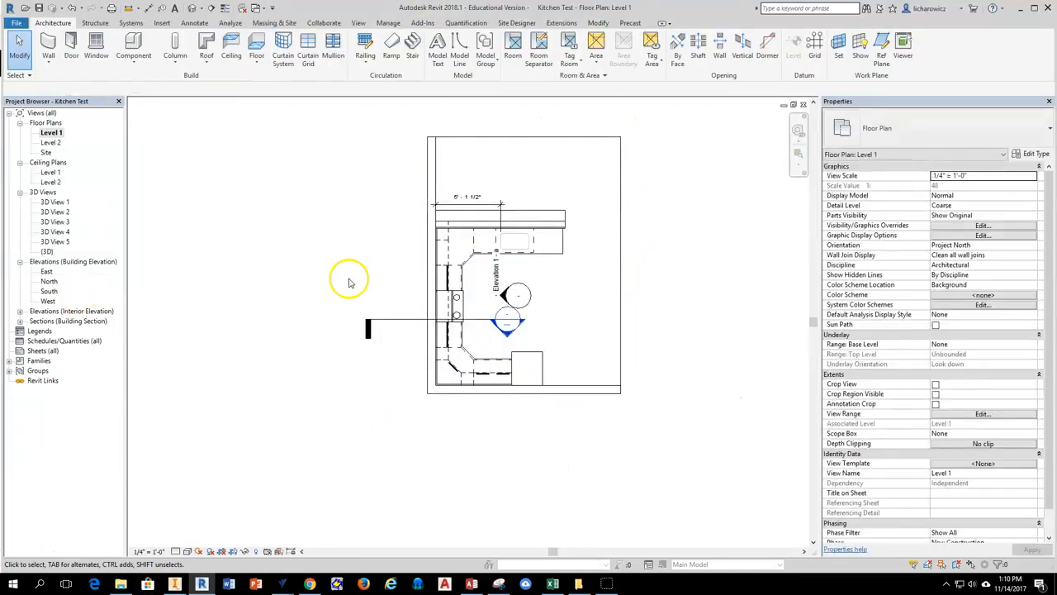
Close the Level 1 floor plan to return to 3D View 5 and set its visual style to Realistic.
left_click(803, 104)
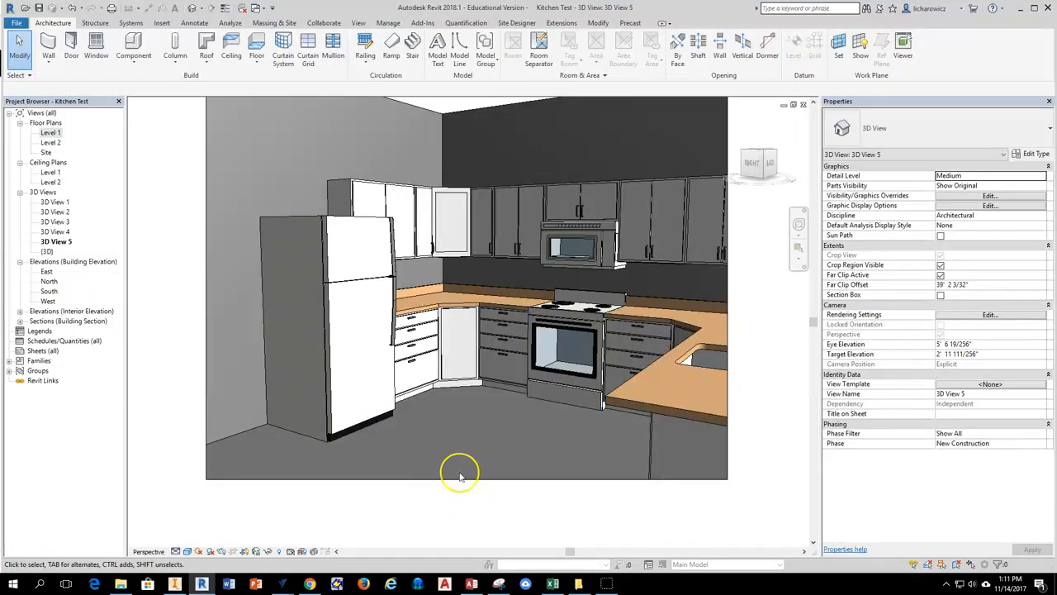
left_click(187, 551)
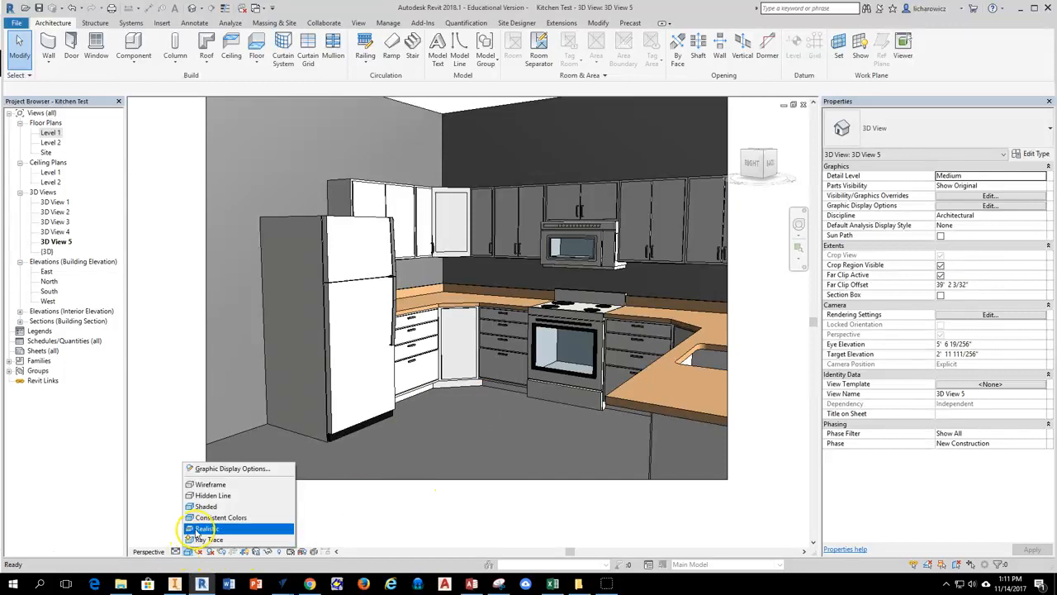
left_click(203, 529)
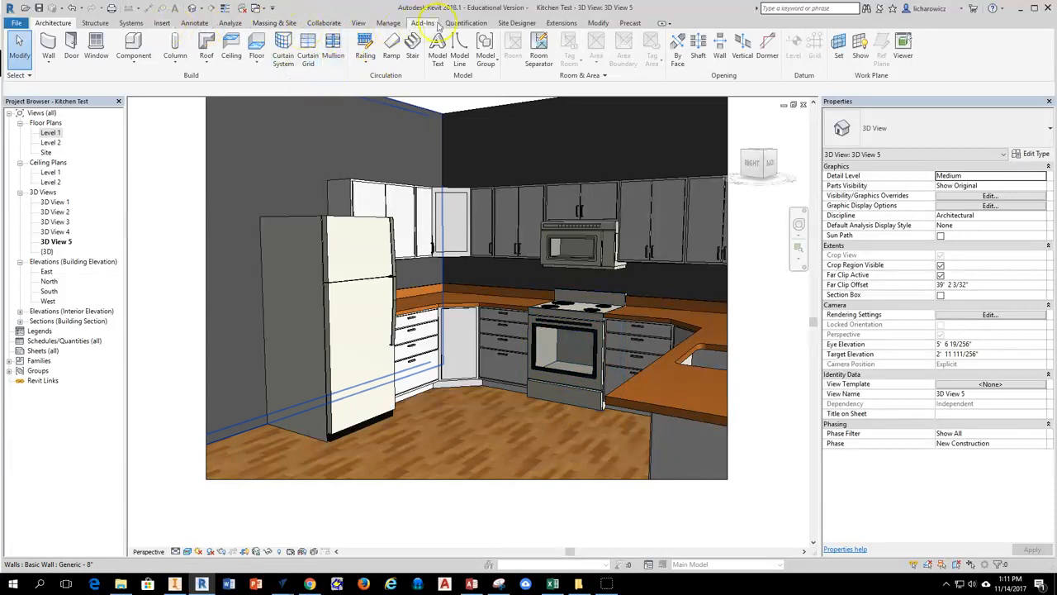
Submit 3D View 5 for cloud rendering in JPEG (High Quality) format, proceeding despite missing appearance images and continuing the upload in the background.
left_click(358, 23)
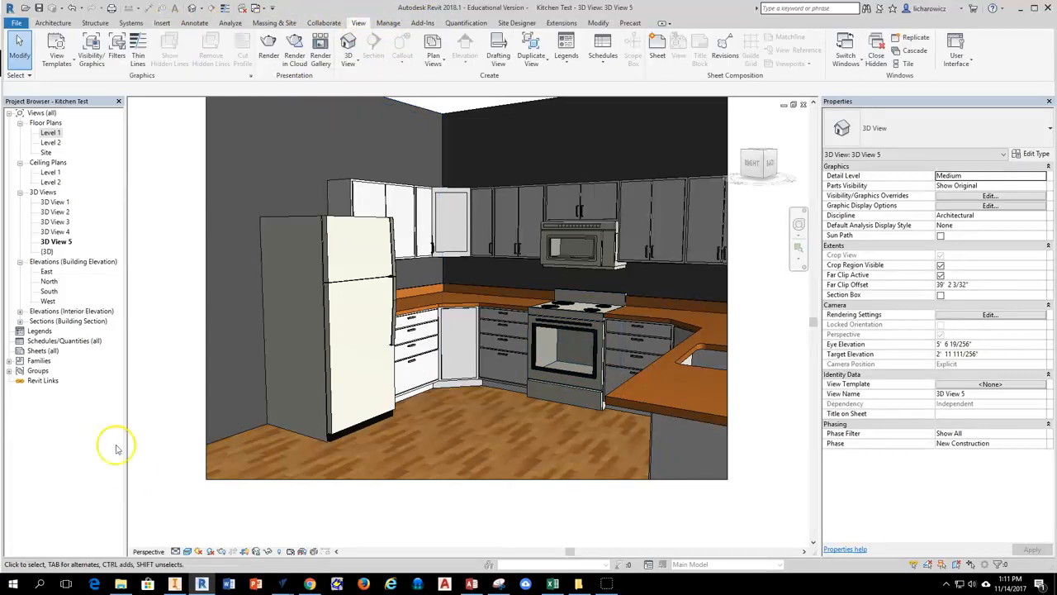
left_click(295, 51)
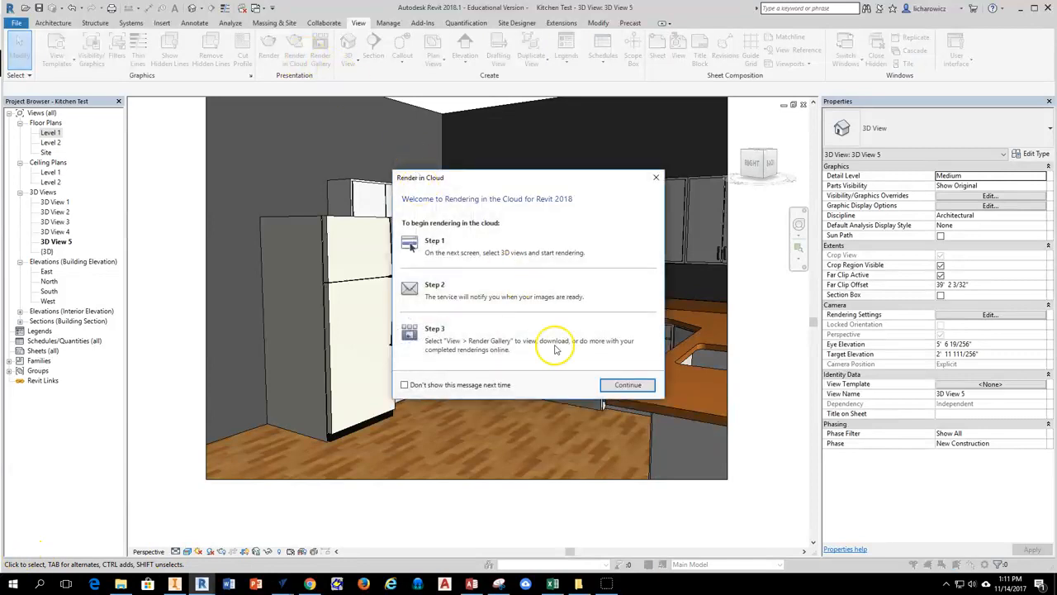
left_click(625, 380)
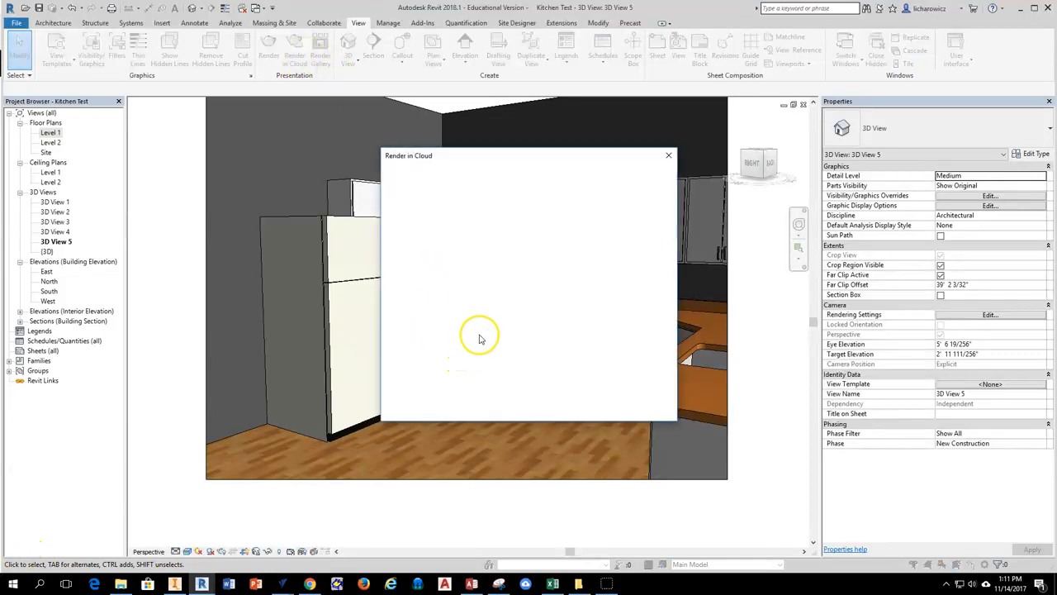
left_click(494, 285)
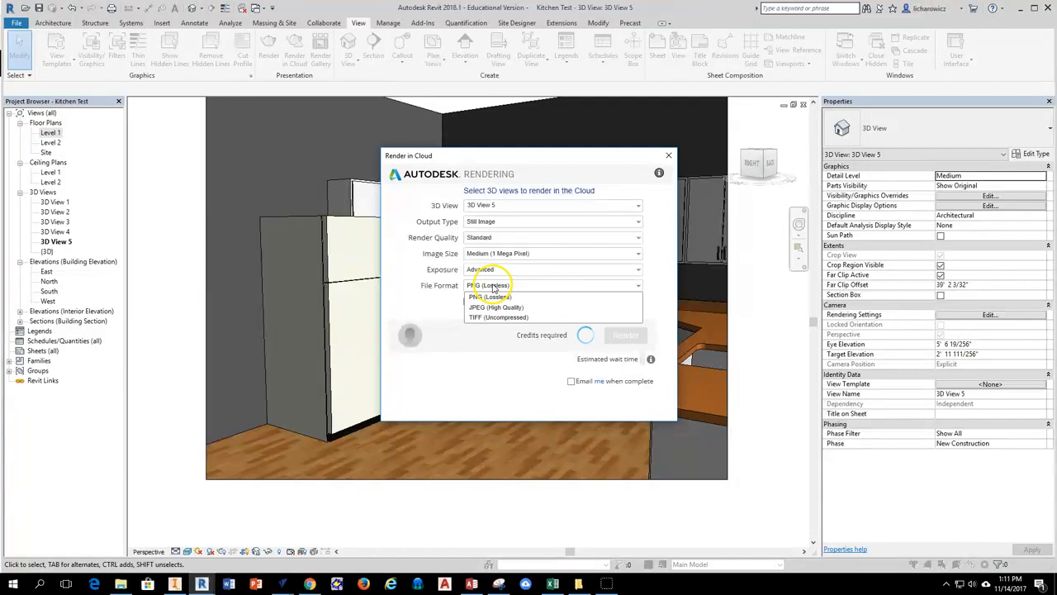
left_click(495, 305)
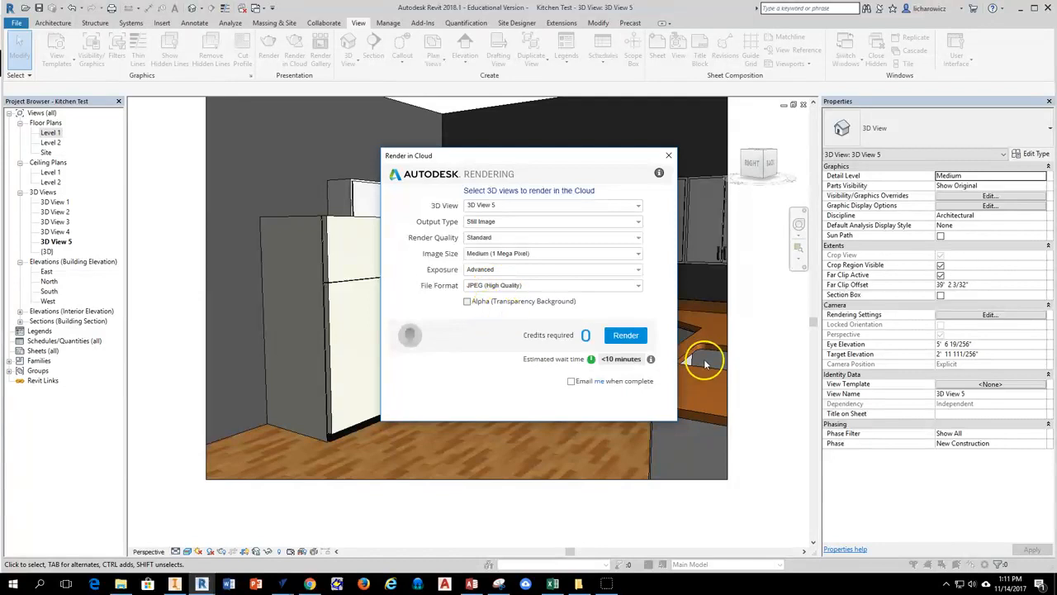
left_click(628, 336)
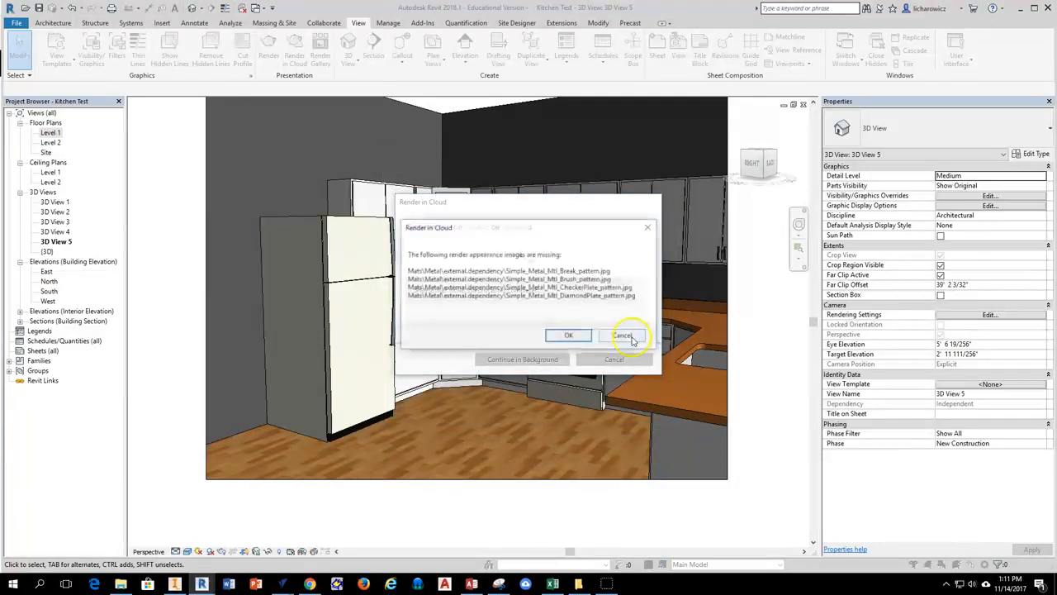
left_click(569, 336)
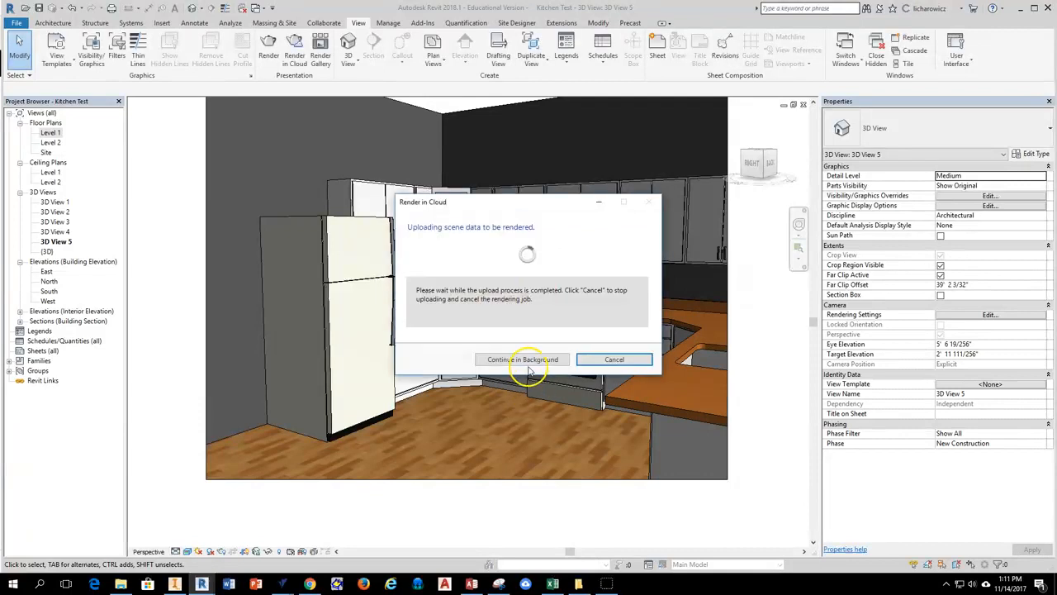
left_click(524, 358)
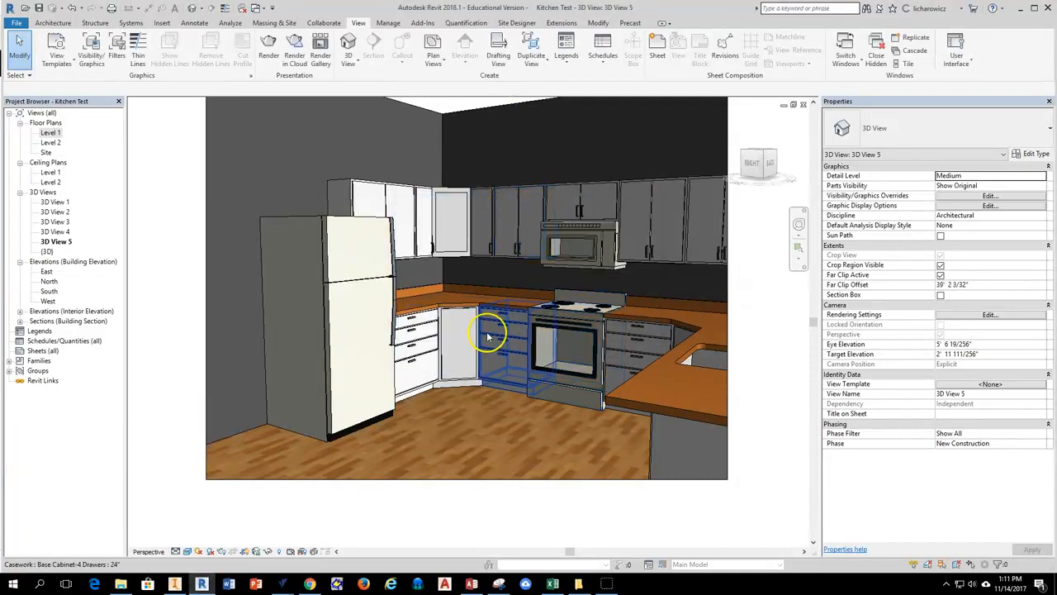